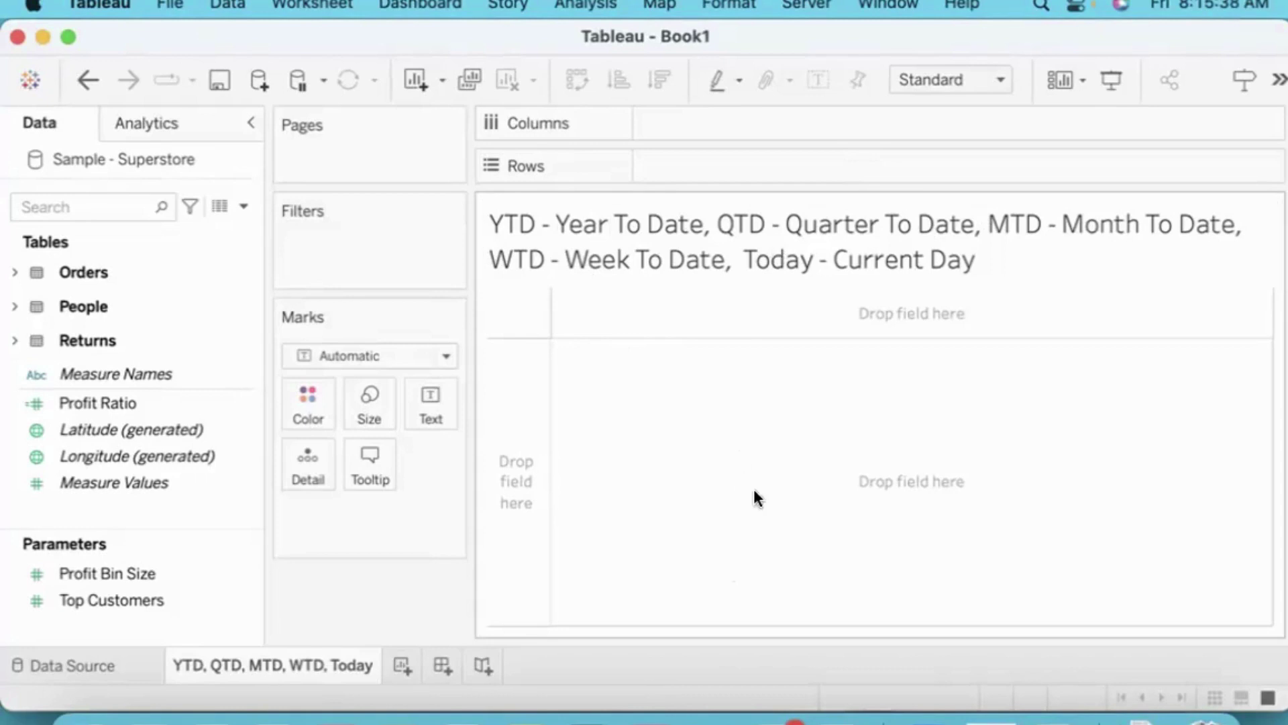
- Switch to the Word document and append the dates "1-jan-2023 5-May-2023" to the end of the YTD line
left_click(948, 671)
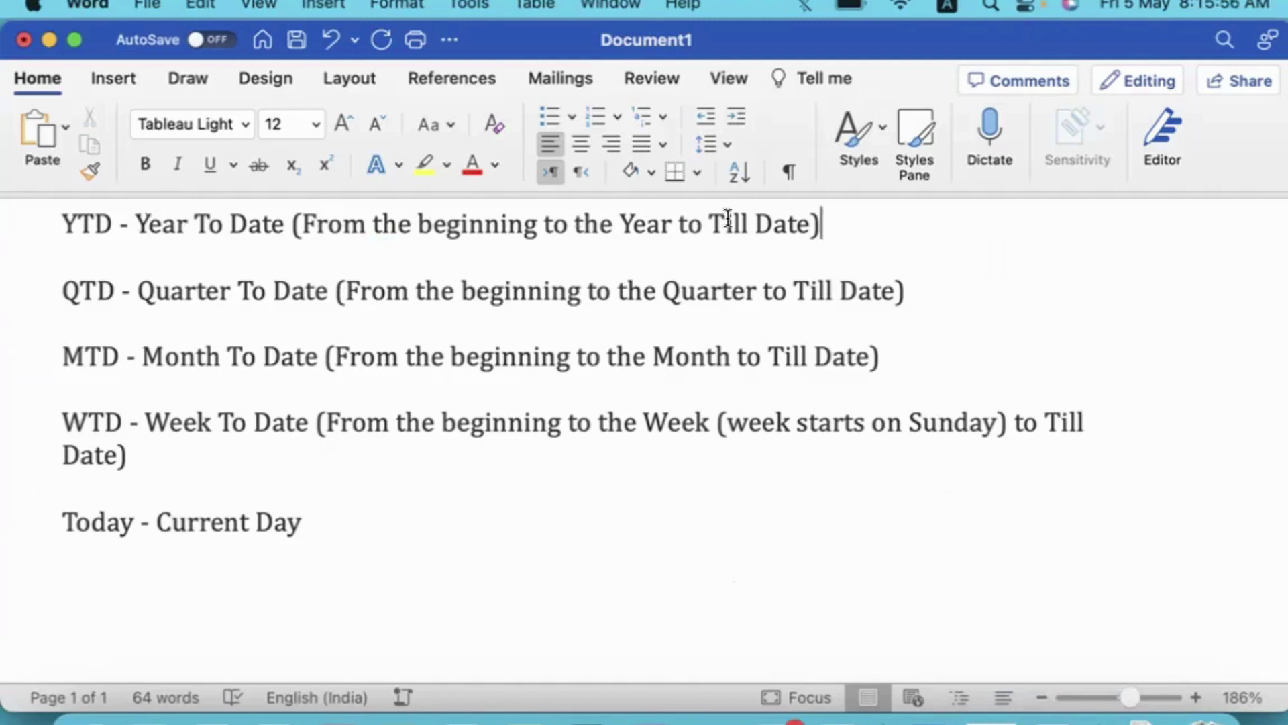
type("1-jan-")
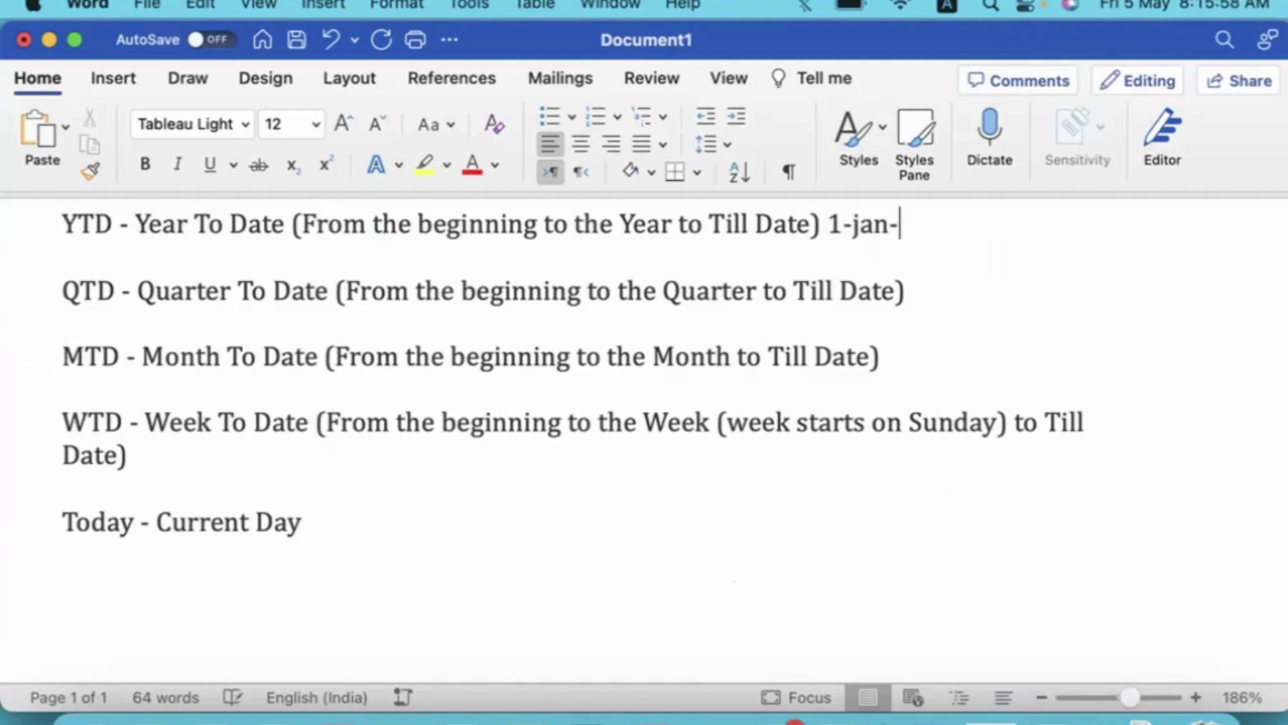
type("2023 ")
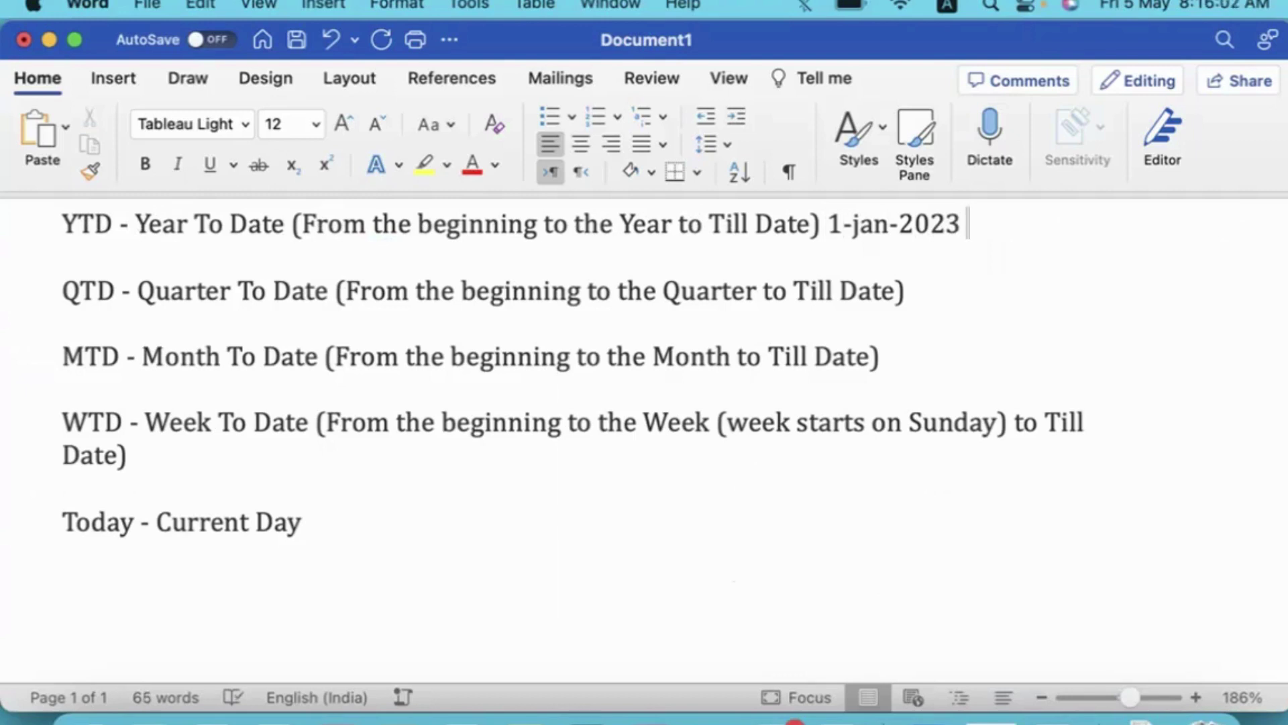
type("5-May-")
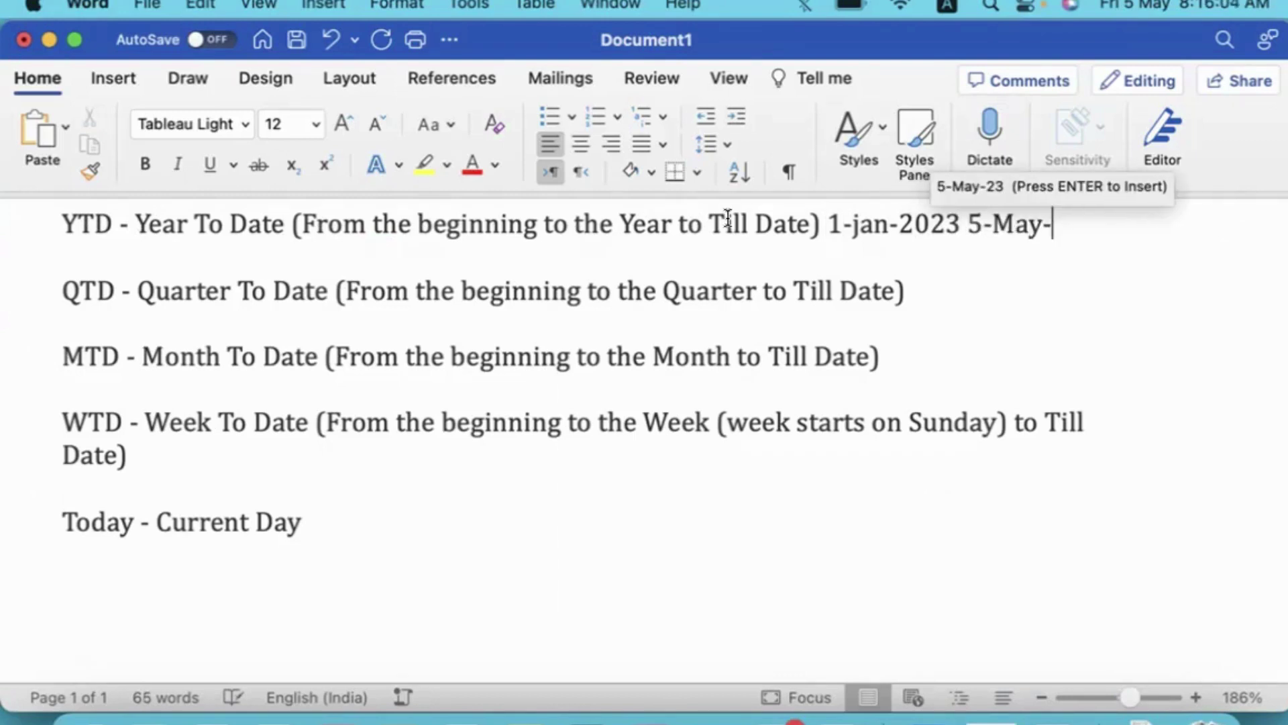
type("2023")
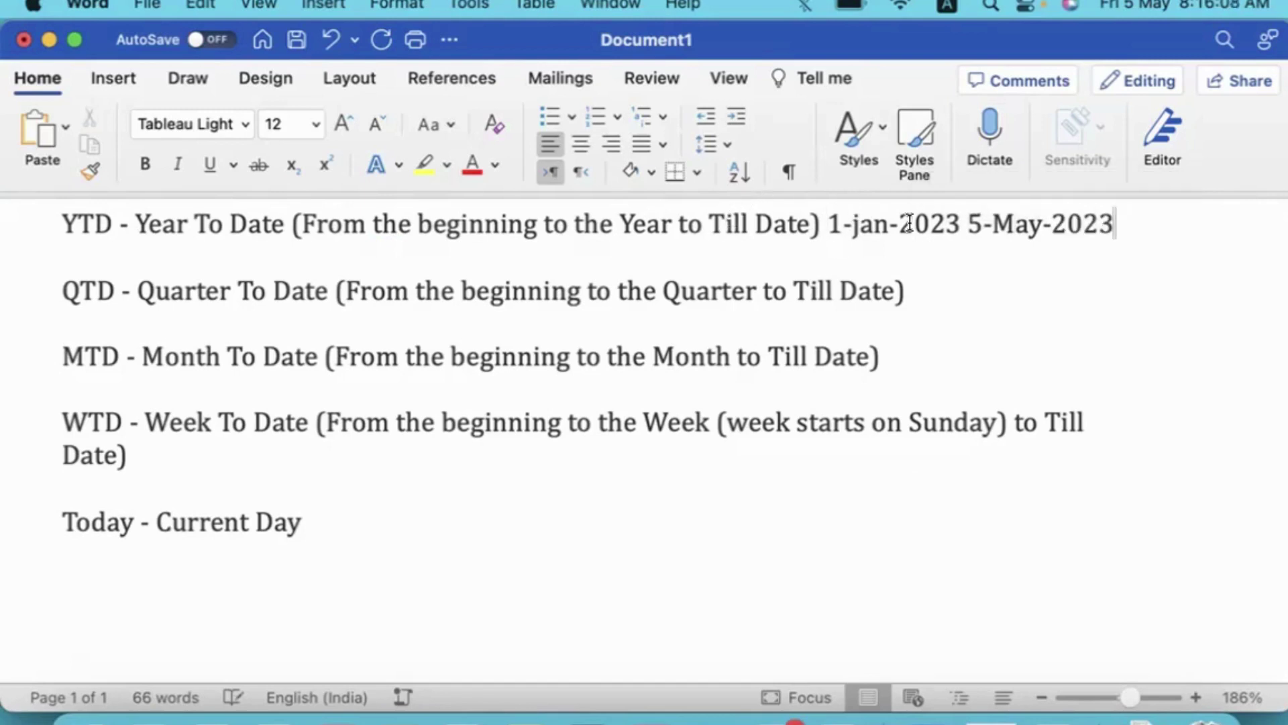
- Insert a hyphen before the dates on the YTD line and capitalise the month so it reads "1-Jan-2023"
left_click(832, 223)
type("-")
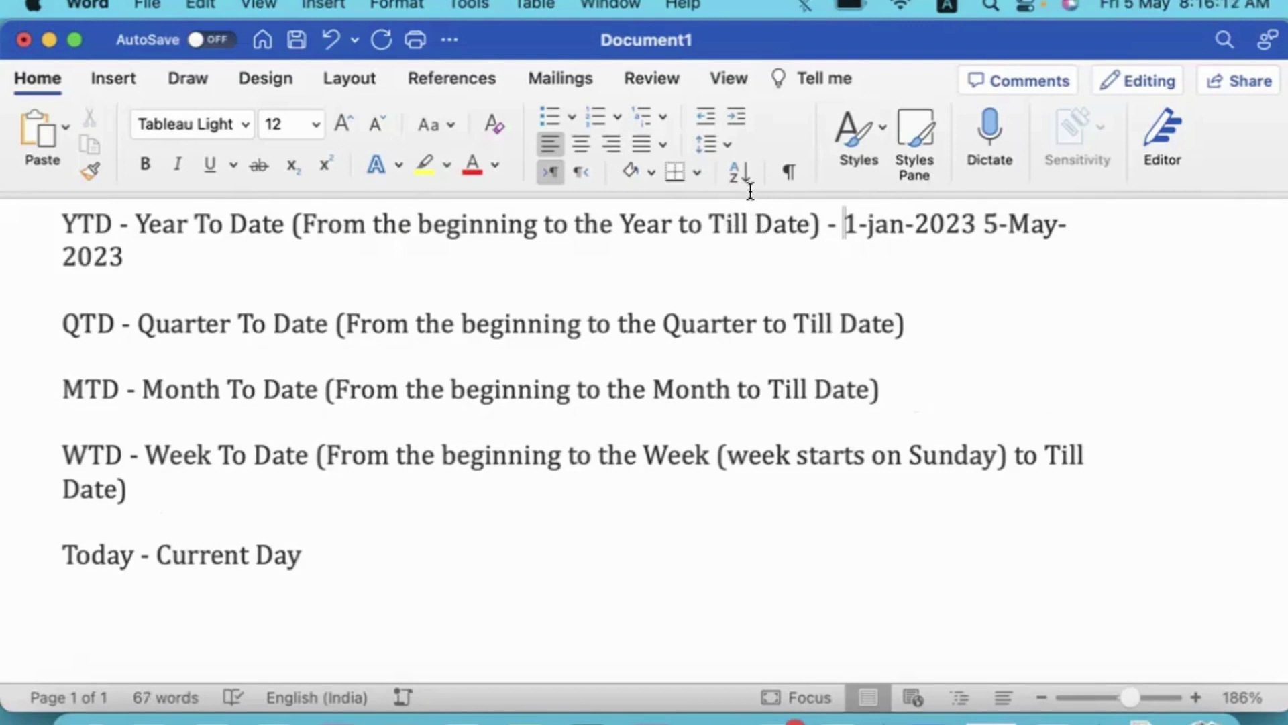
key("shift+Right")
key("shift+Down")
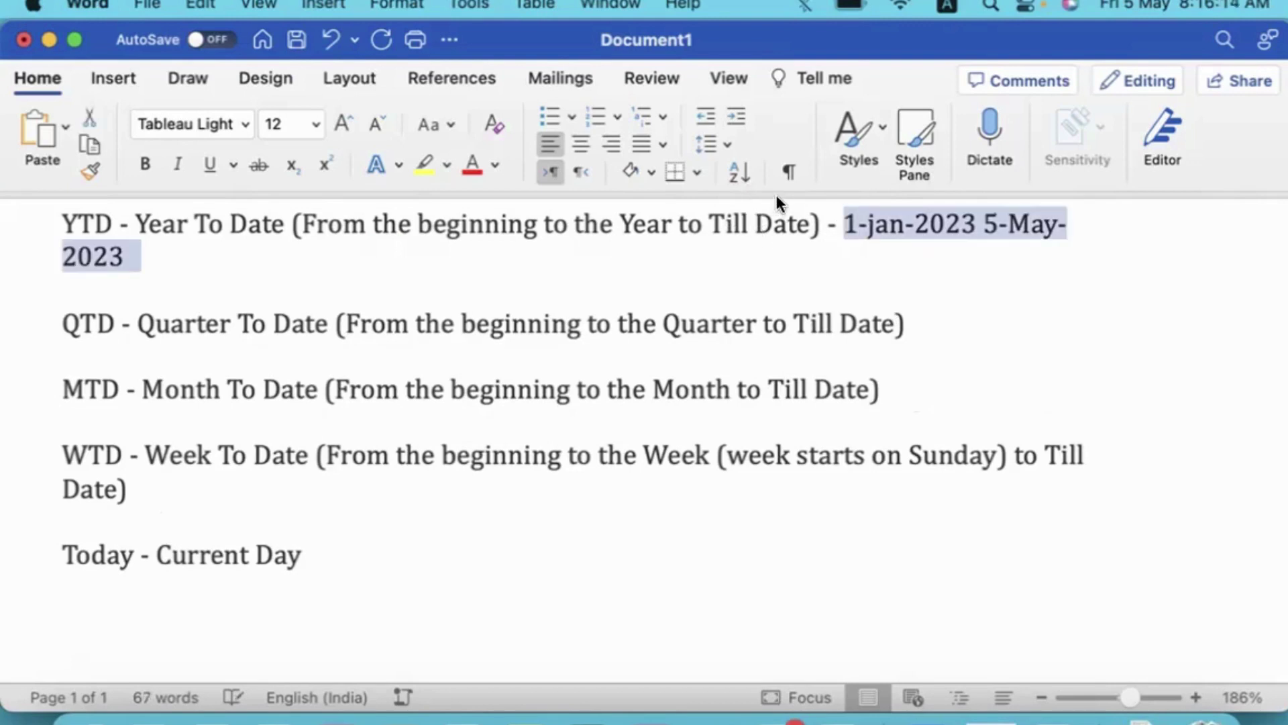
key("Left")
key("Right")
key("Right")
key("Right")
key("BackSpace")
type("J")
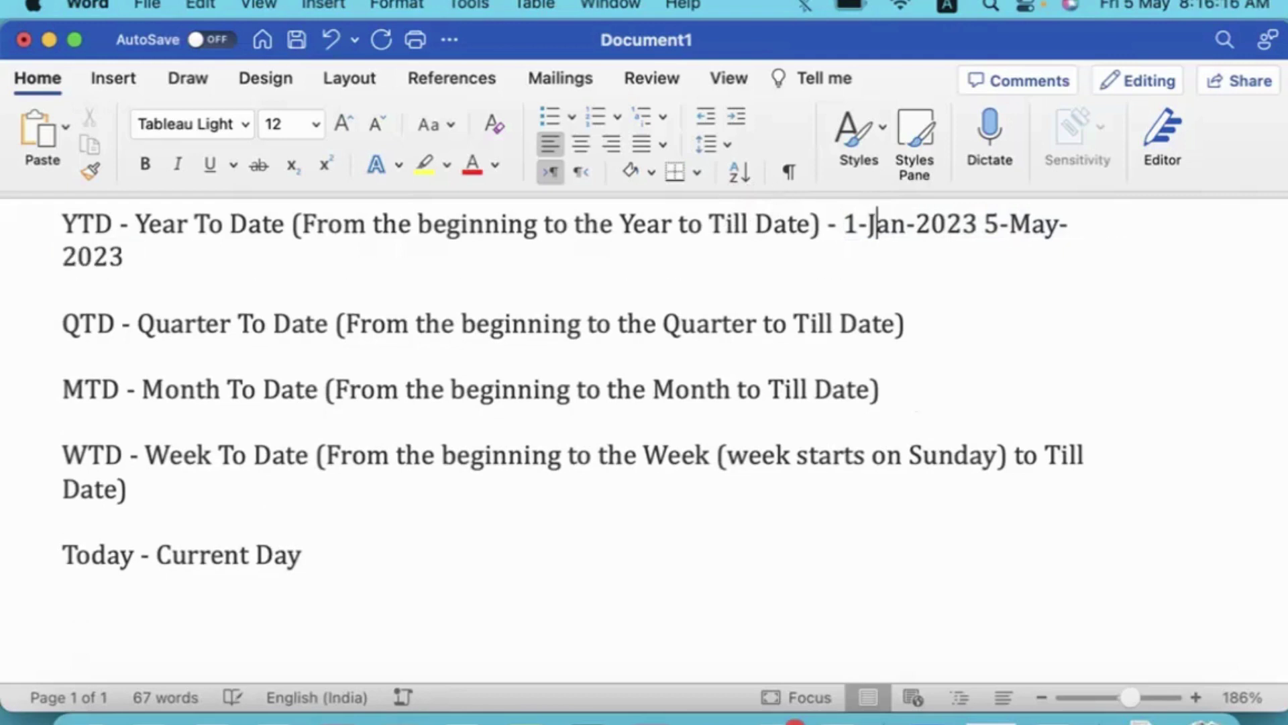
- Review the YTD and QTD definitions, and check the start of the current quarter in the Calendar app's 2023 year view
left_click_drag(119, 199, 241, 195)
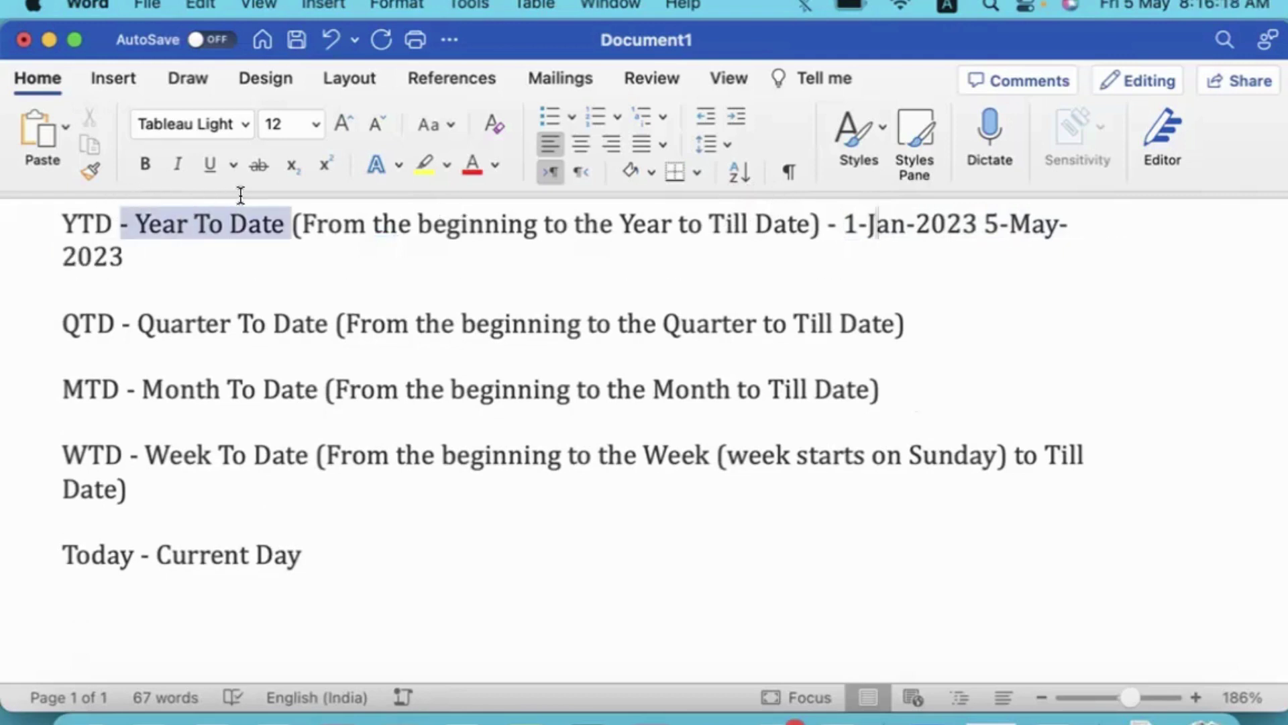
left_click_drag(56, 194, 101, 193)
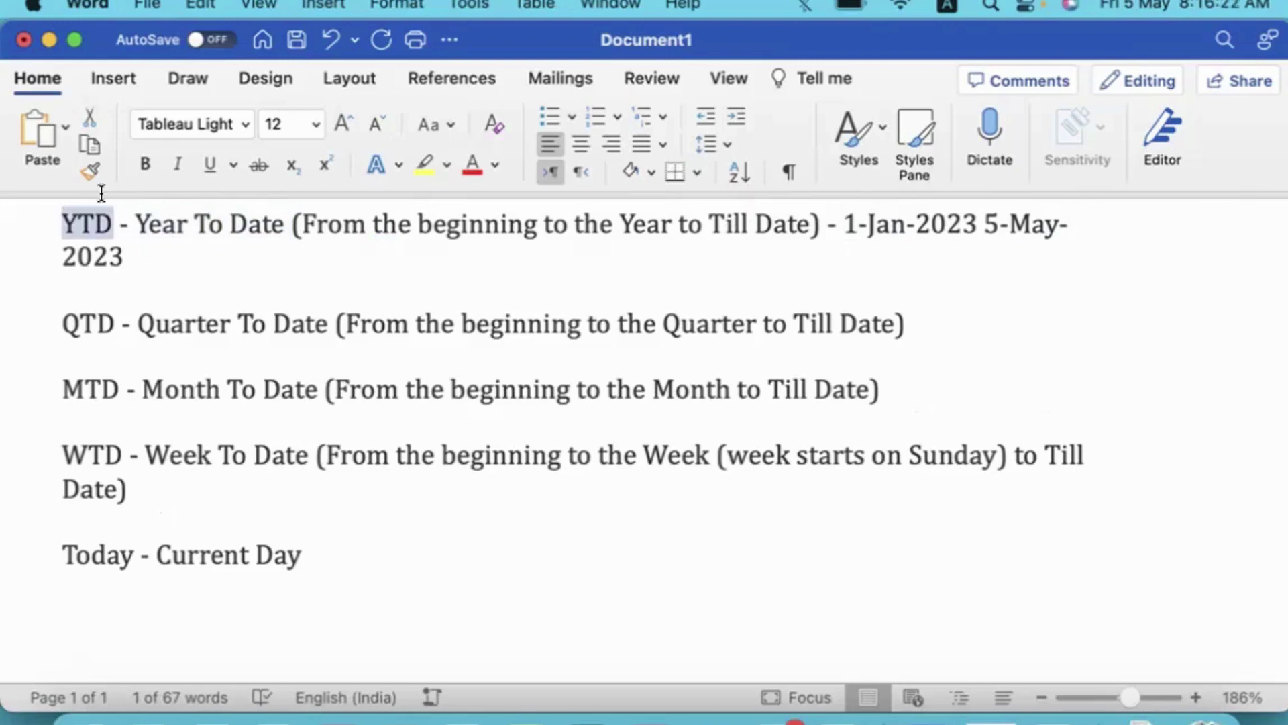
left_click_drag(123, 324, 280, 280)
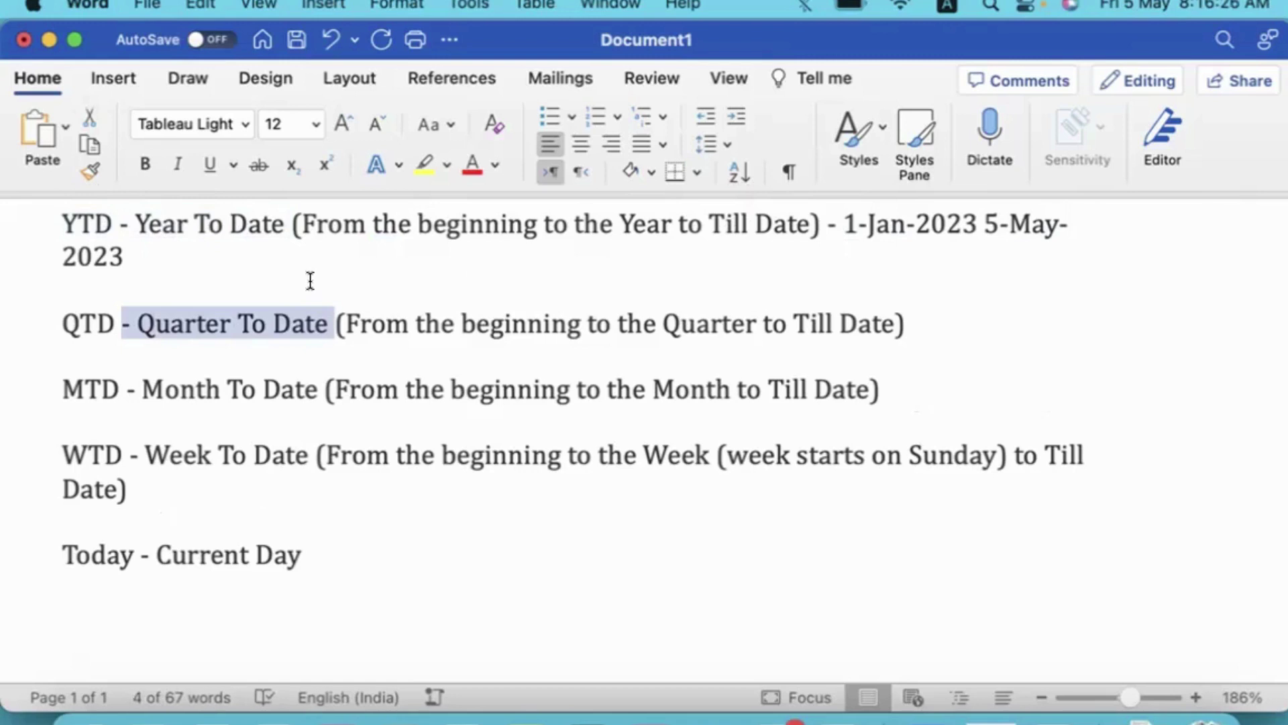
left_click_drag(344, 282, 616, 288)
key("super+Right")
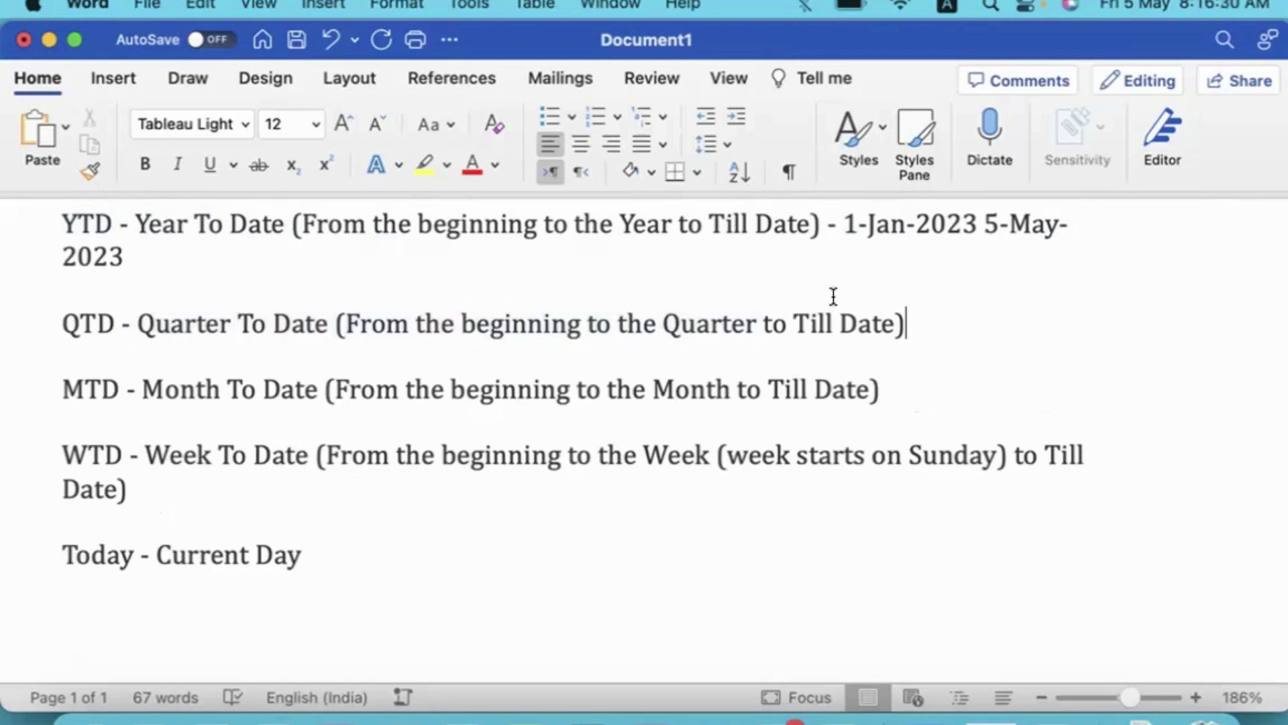
left_click(302, 662)
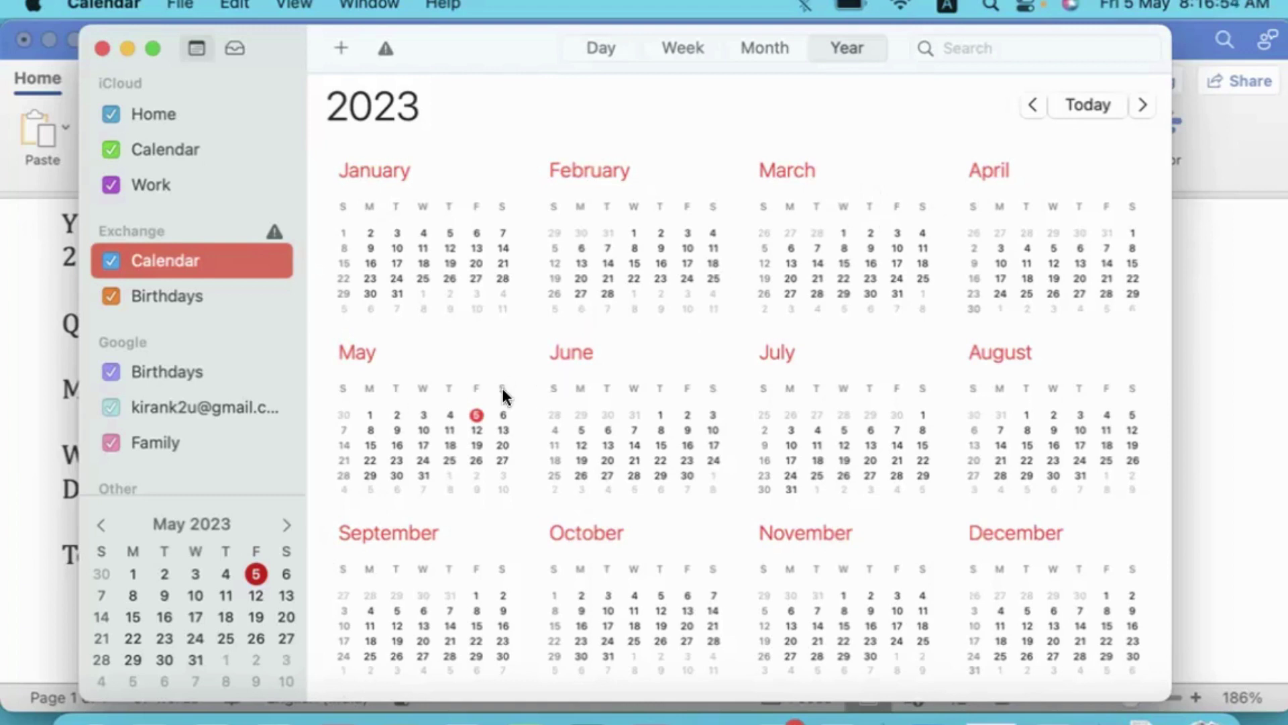
left_click(1008, 205)
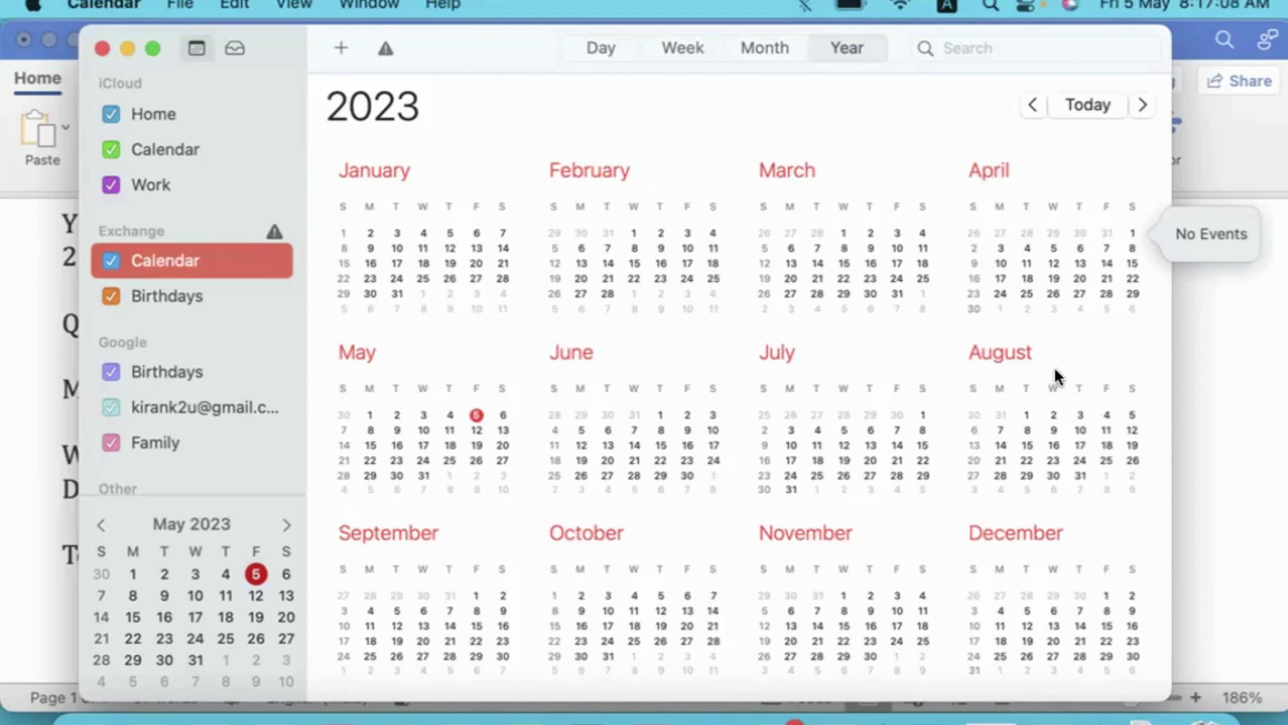
- Switch back to the Word document and append "– 1-Apr-2023 to 5-May-2023" to the end of the QTD line
key("super+Tab")
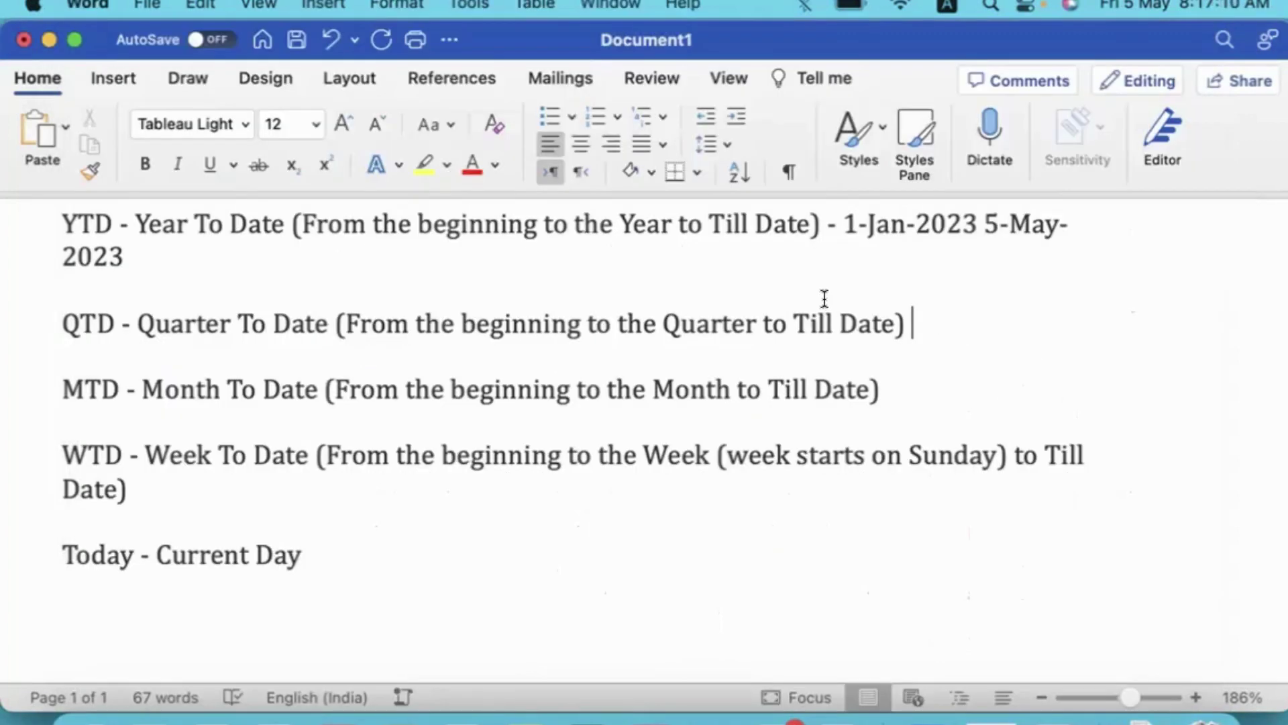
type("- 1-Apr")
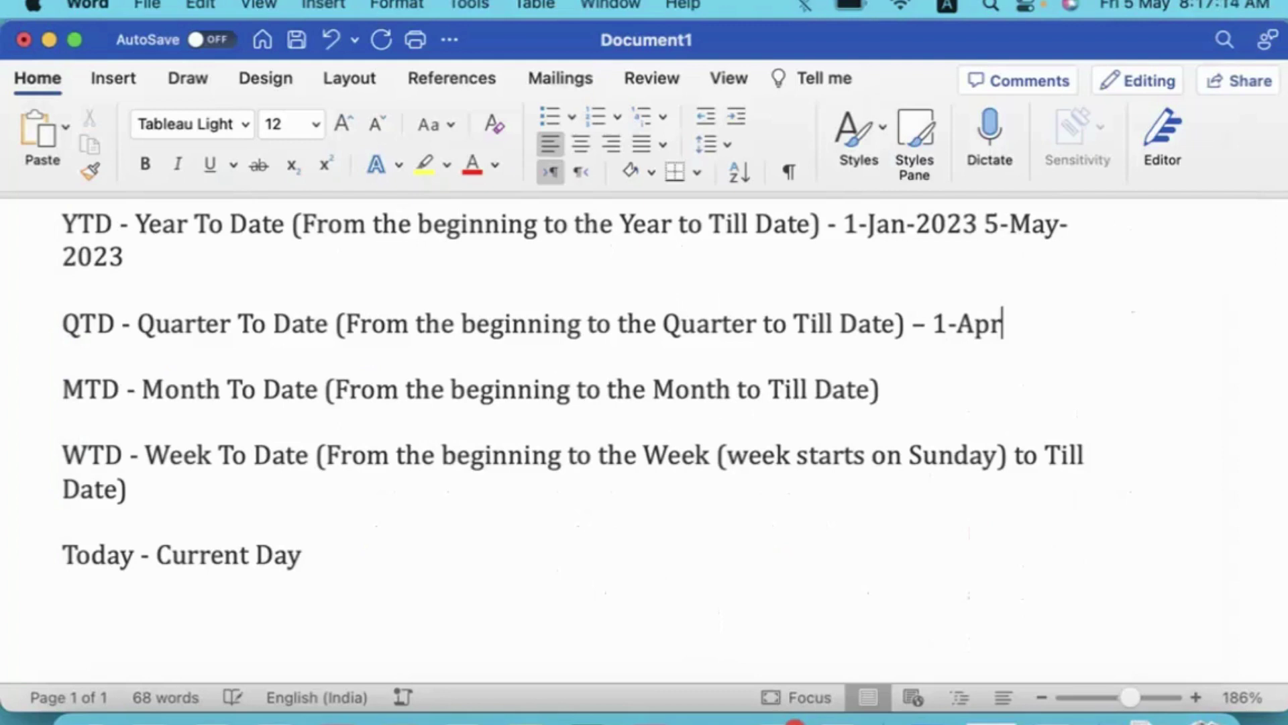
type("-2023 ")
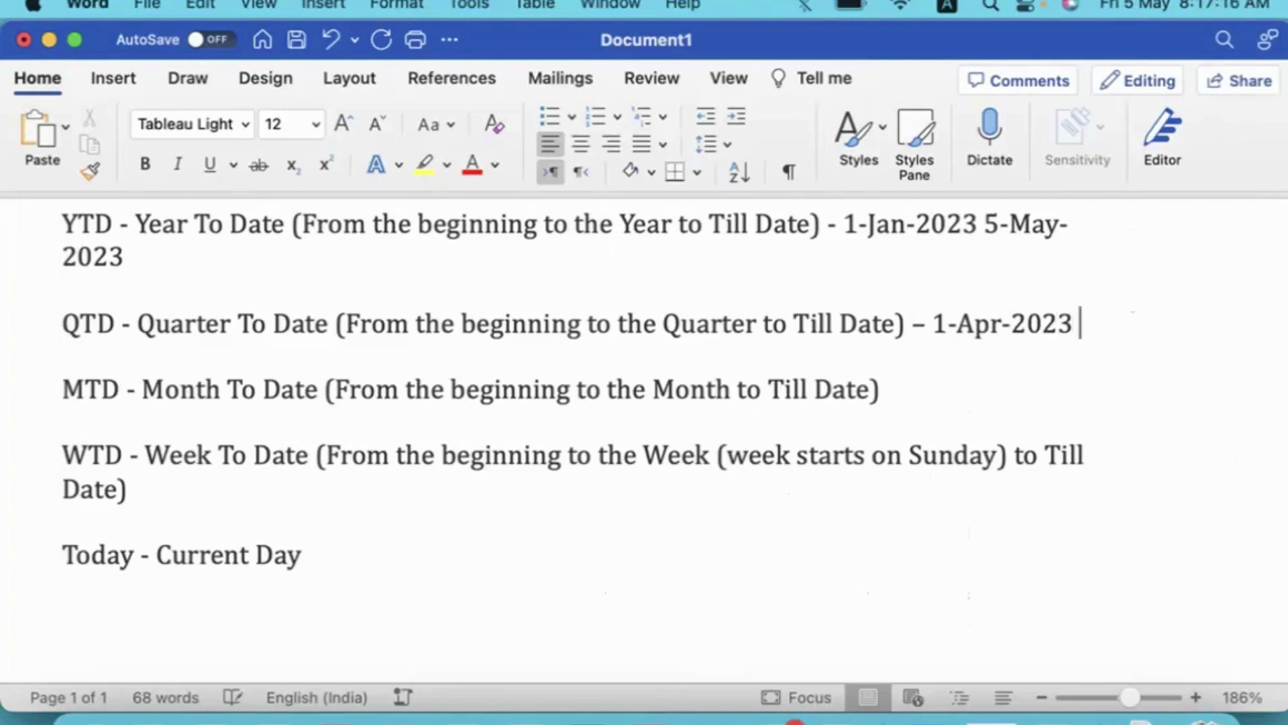
type("to 5-M")
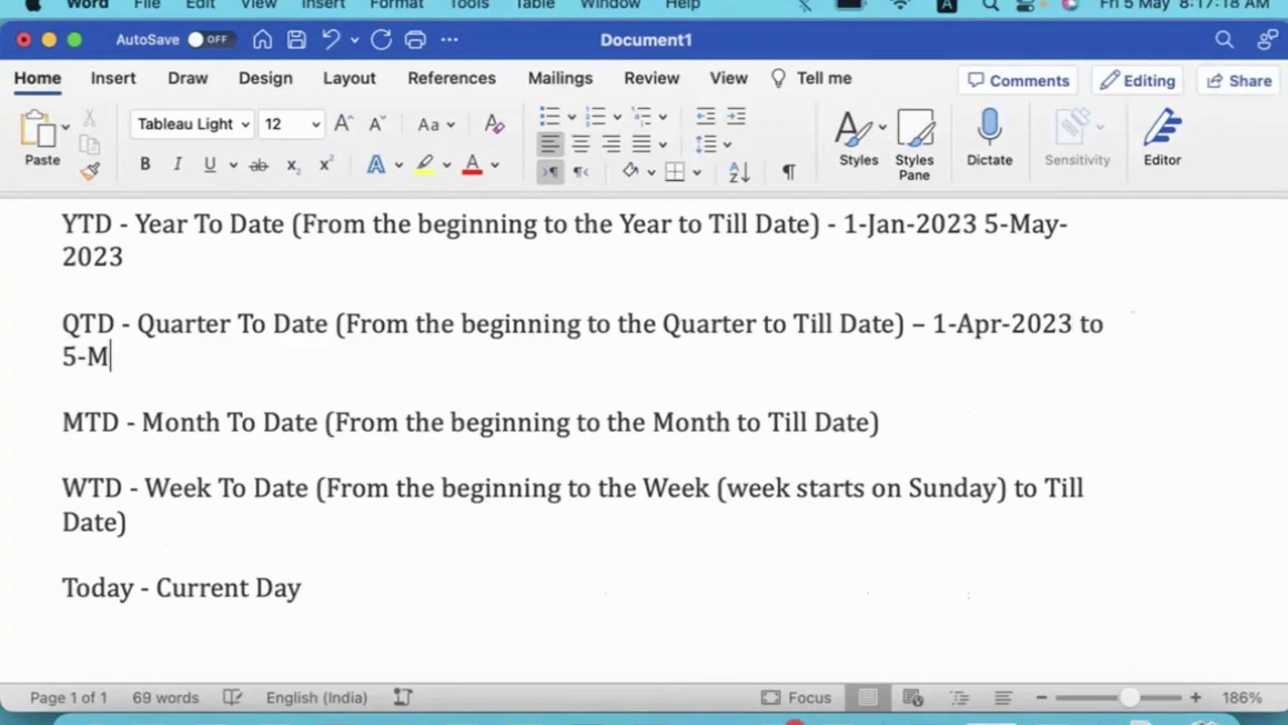
type("ay-2023")
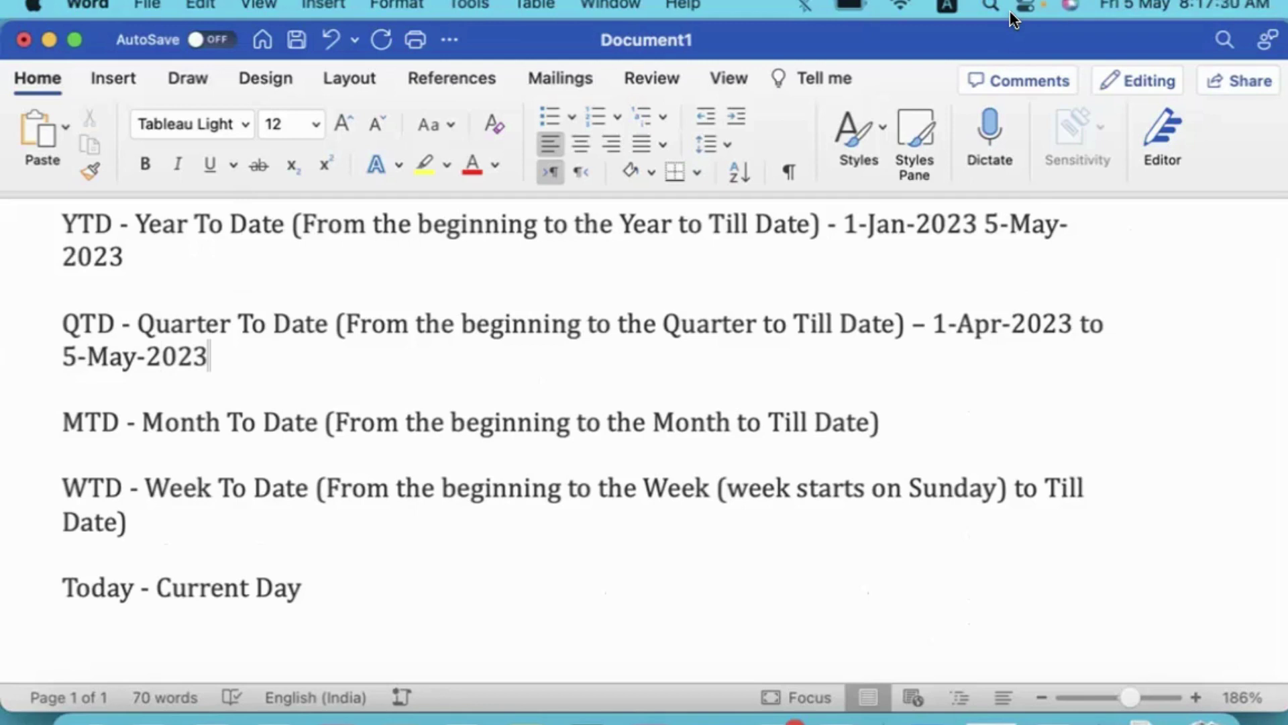
- Look up the current month in the Calendar app's 2023 year view and quit Calendar
left_click(858, 373)
key("Return")
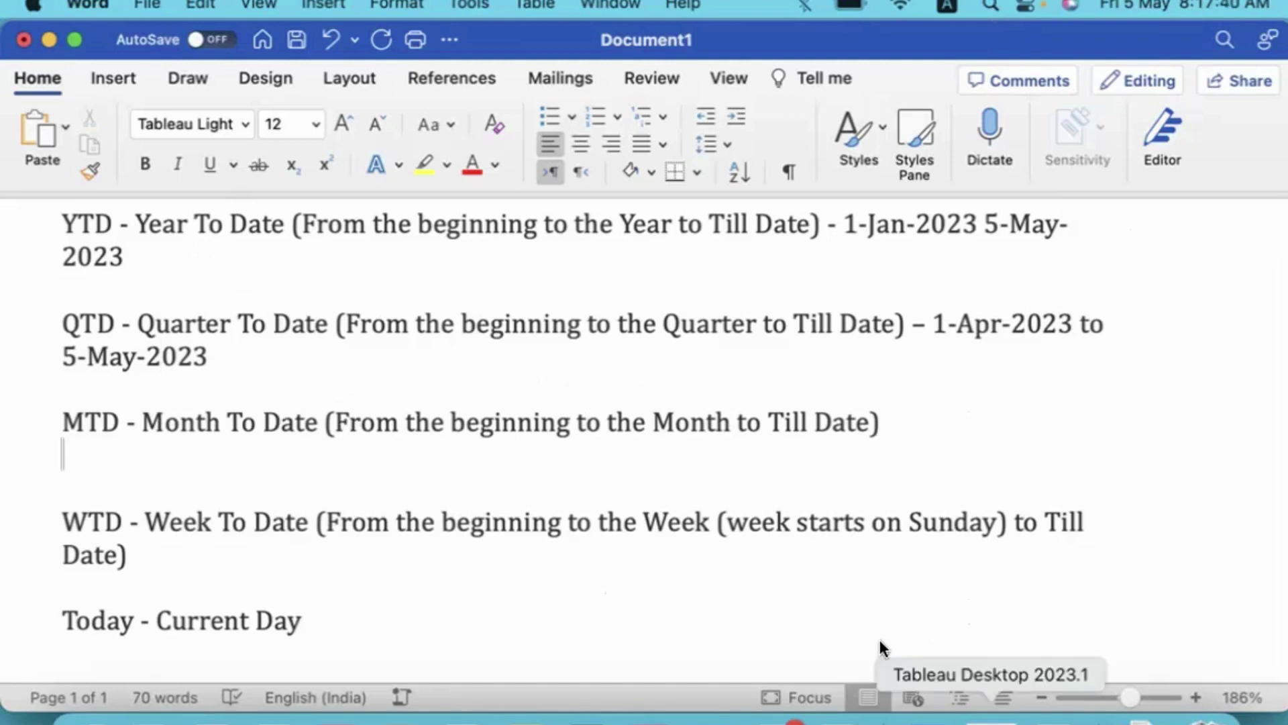
left_click(292, 663)
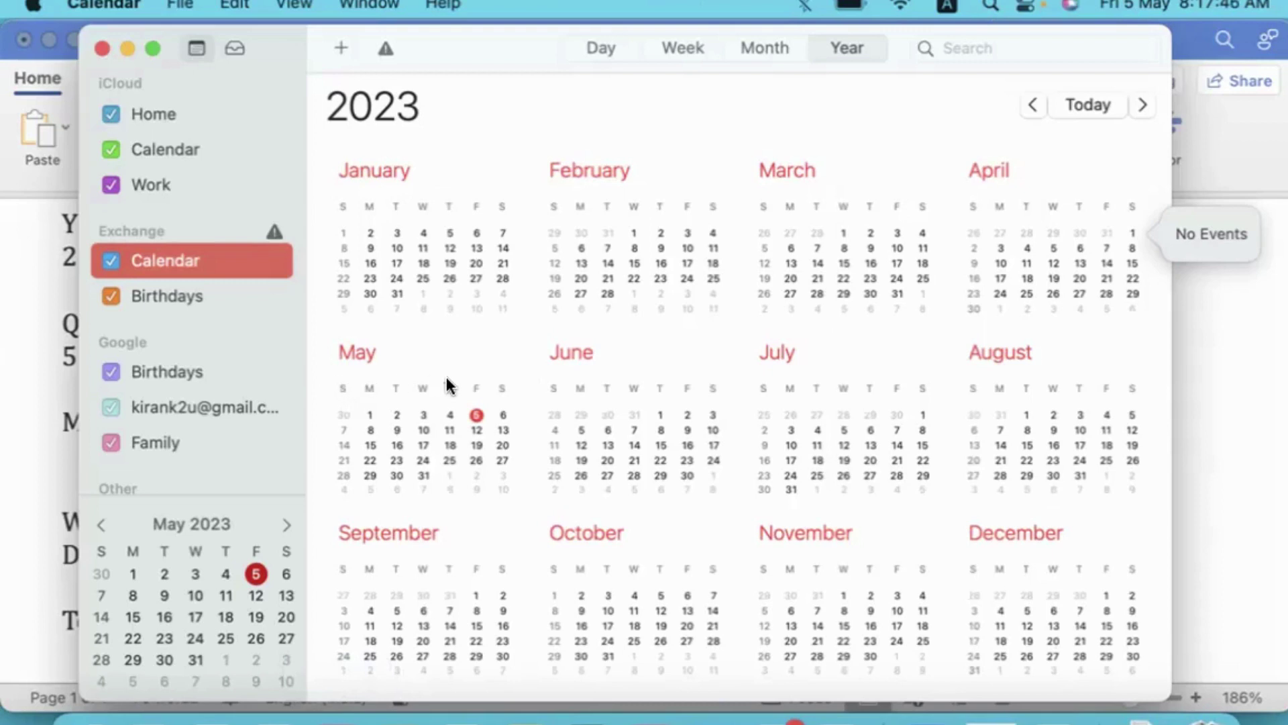
key("super+q")
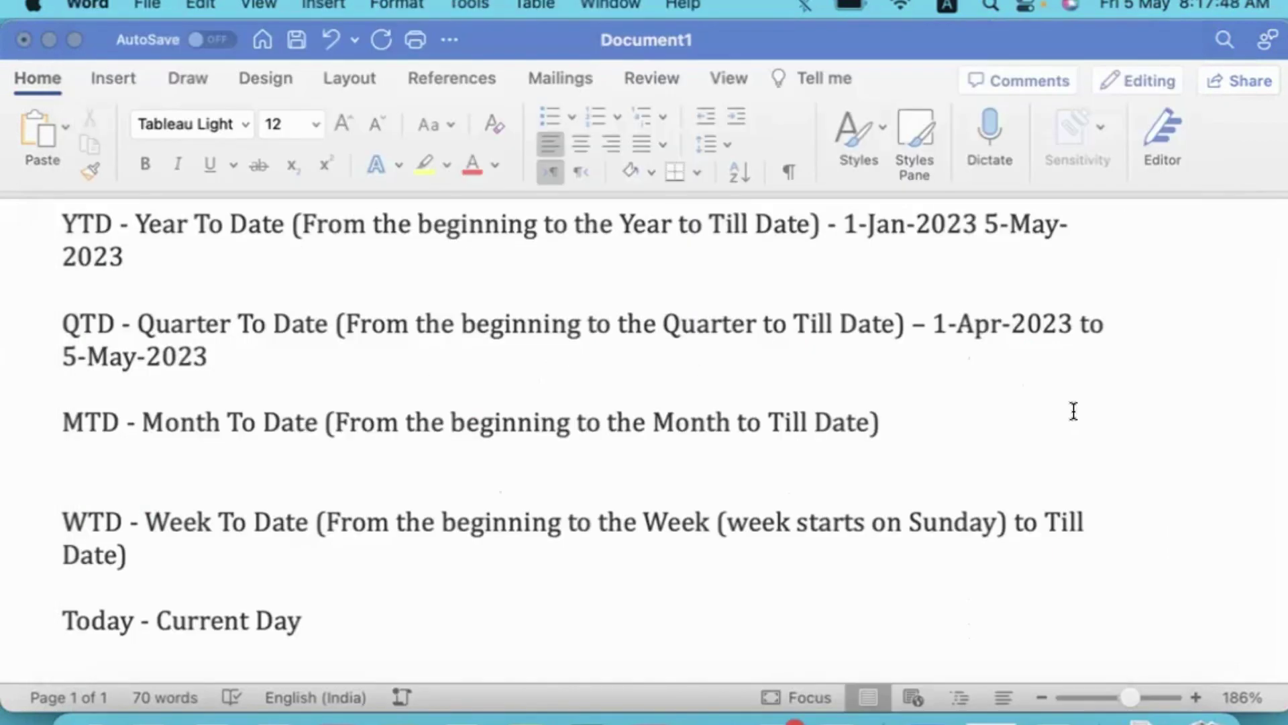
- Append "- 1-May-2023 to 5-May-2023" to the MTD line and remove the extra blank line below it
type("- ")
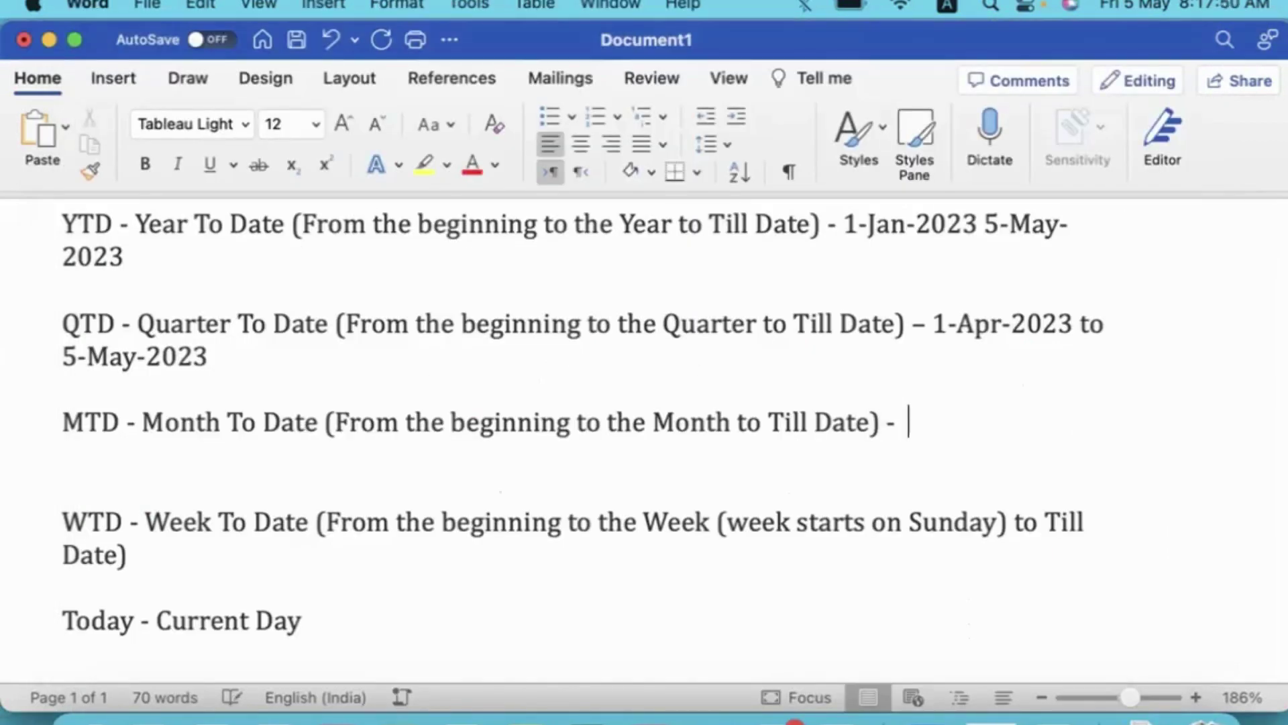
type("1may")
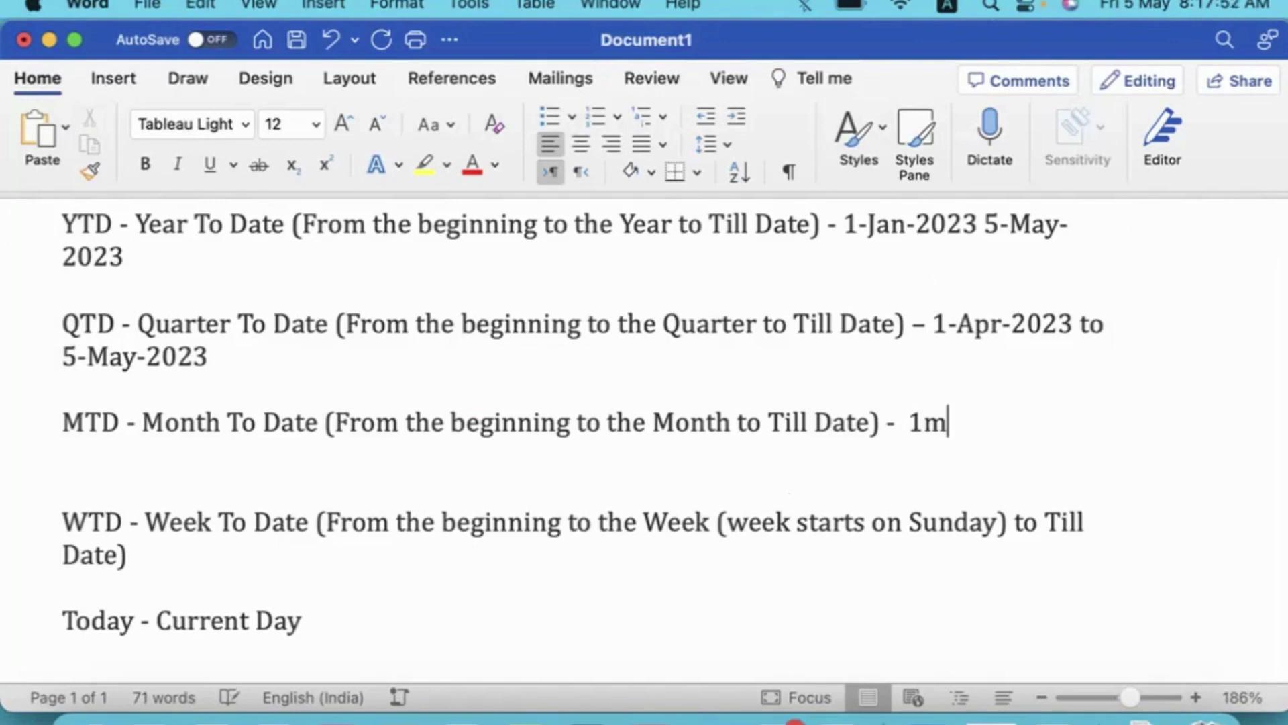
key("BackSpace")
key("BackSpace")
key("BackSpace")
type("-")
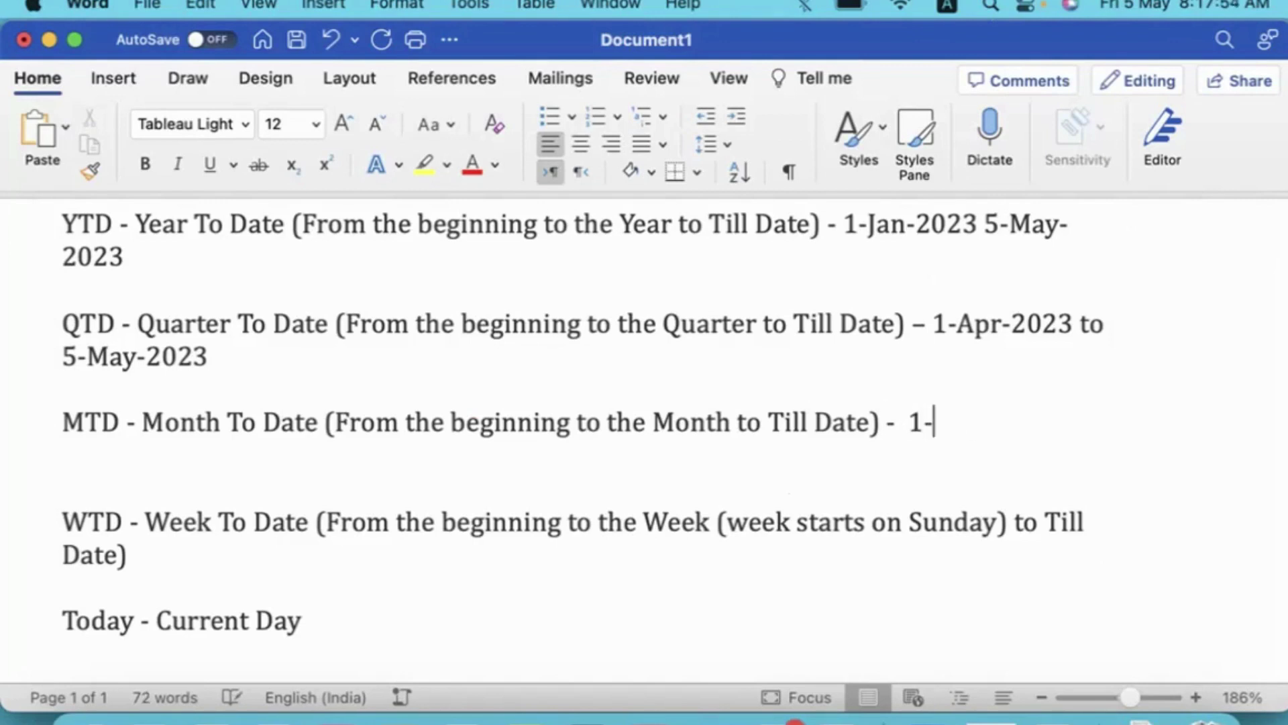
type("May-20")
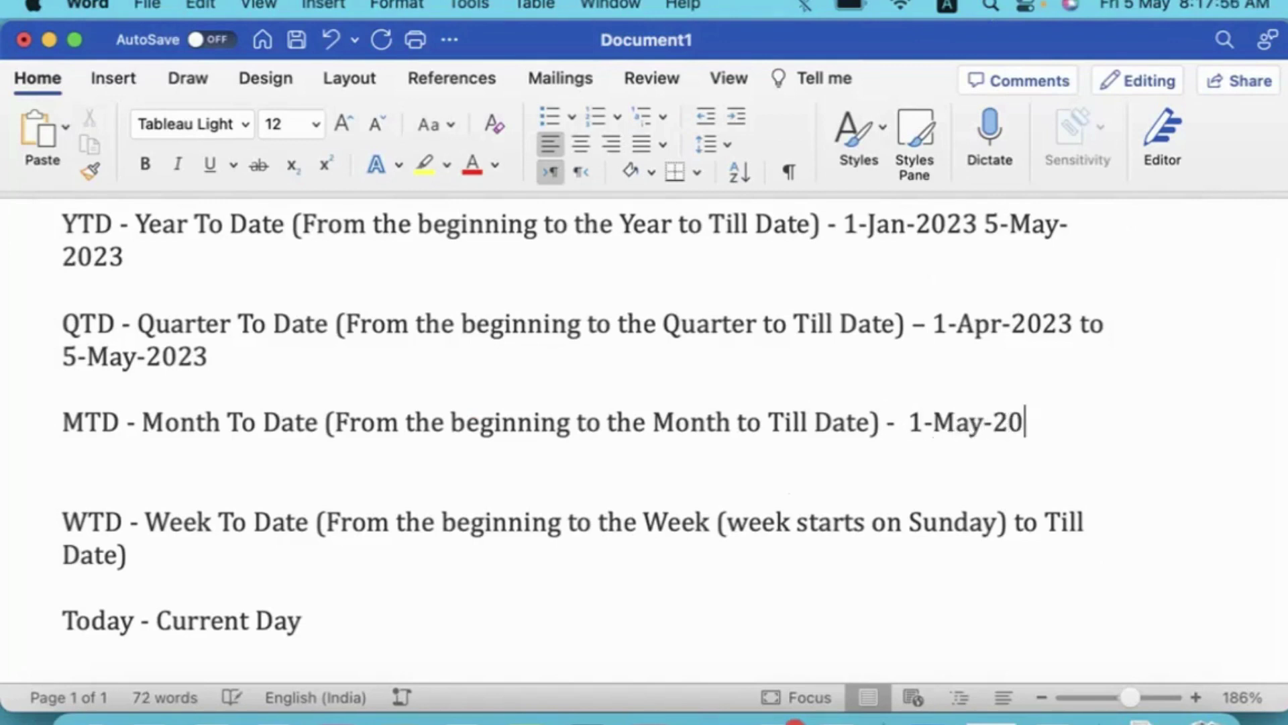
type("23 to 5-May")
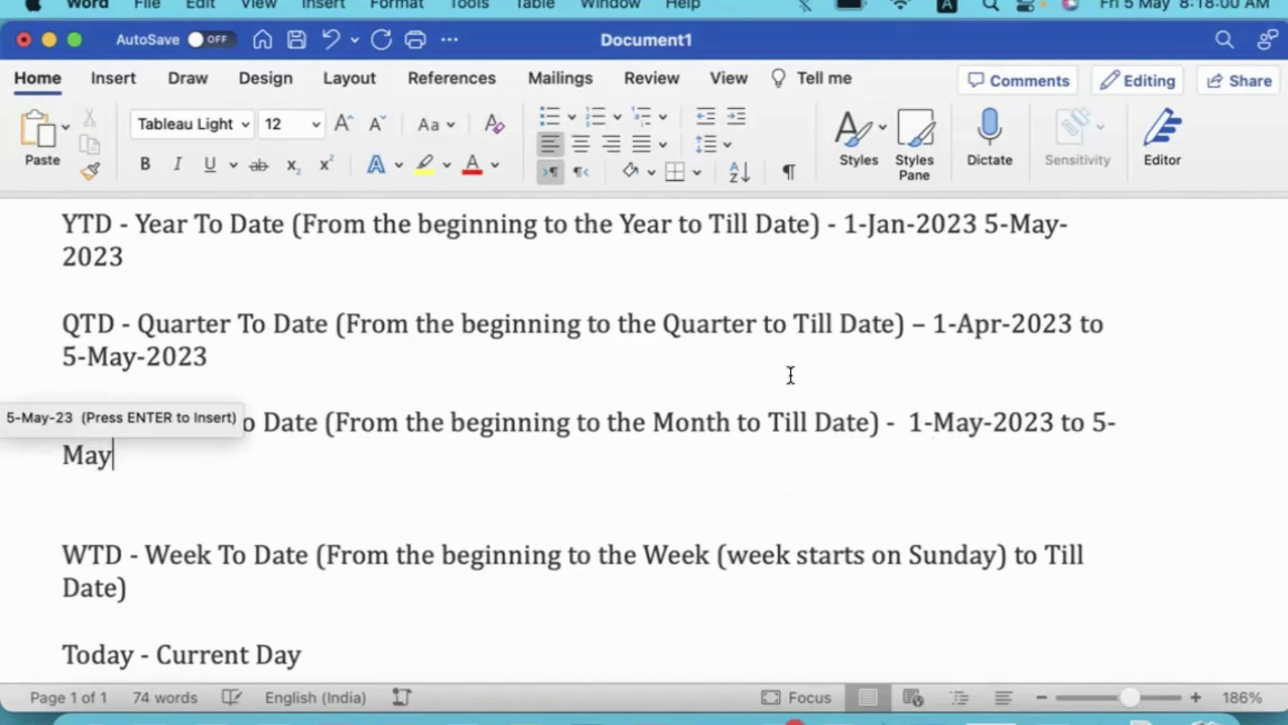
type("-2023")
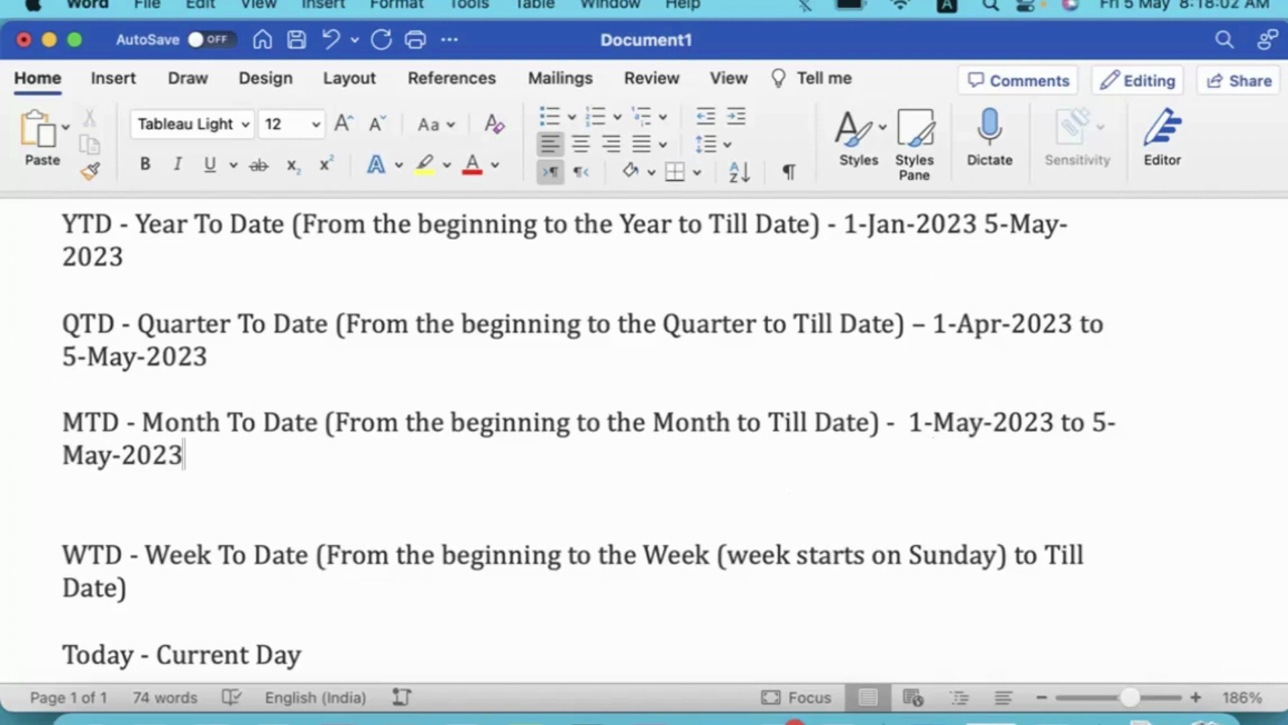
key("Down")
key("Down")
key("BackSpace")
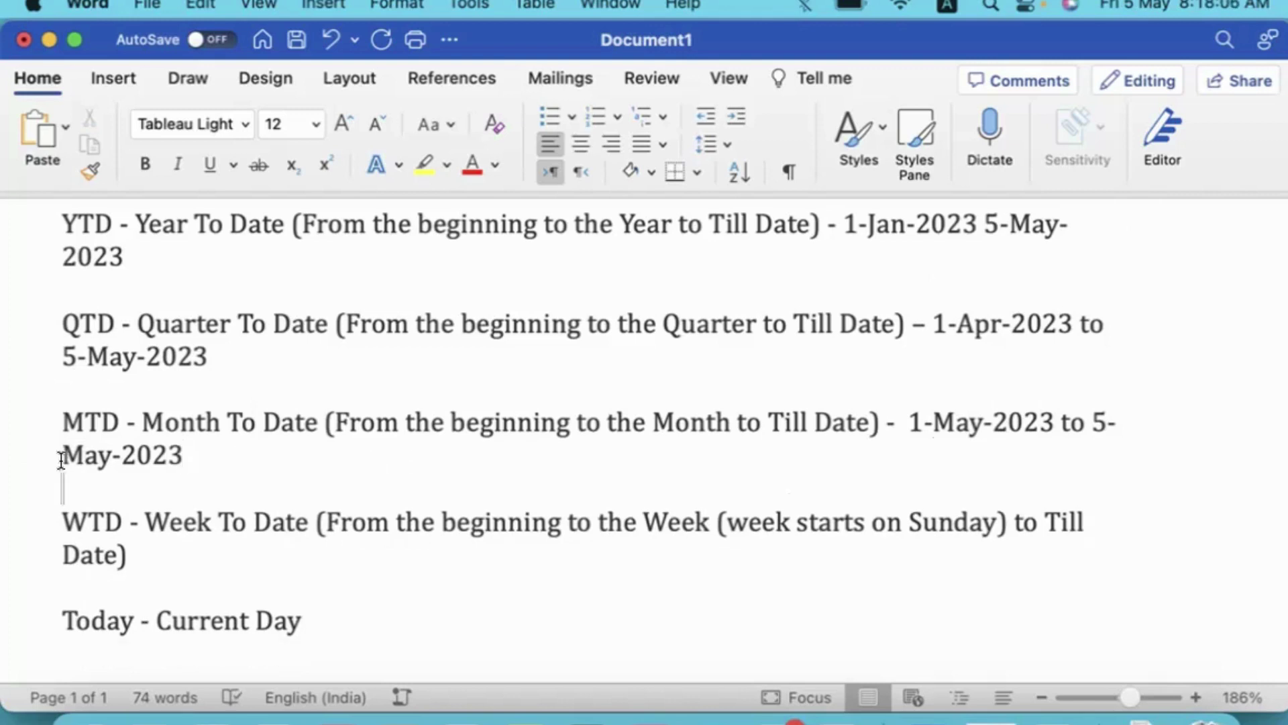
- Highlight and read the WTD definition, including the word "Week" and the note on which day the week starts
left_click_drag(57, 461, 272, 468)
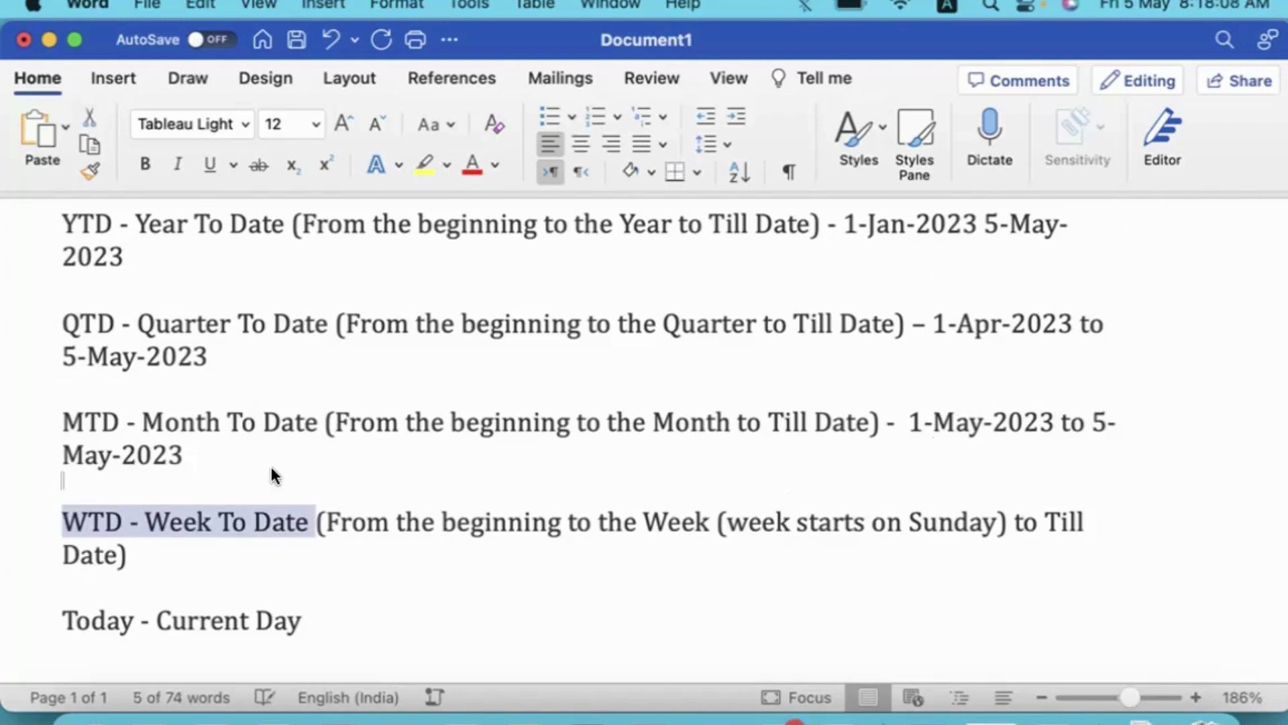
key("Down")
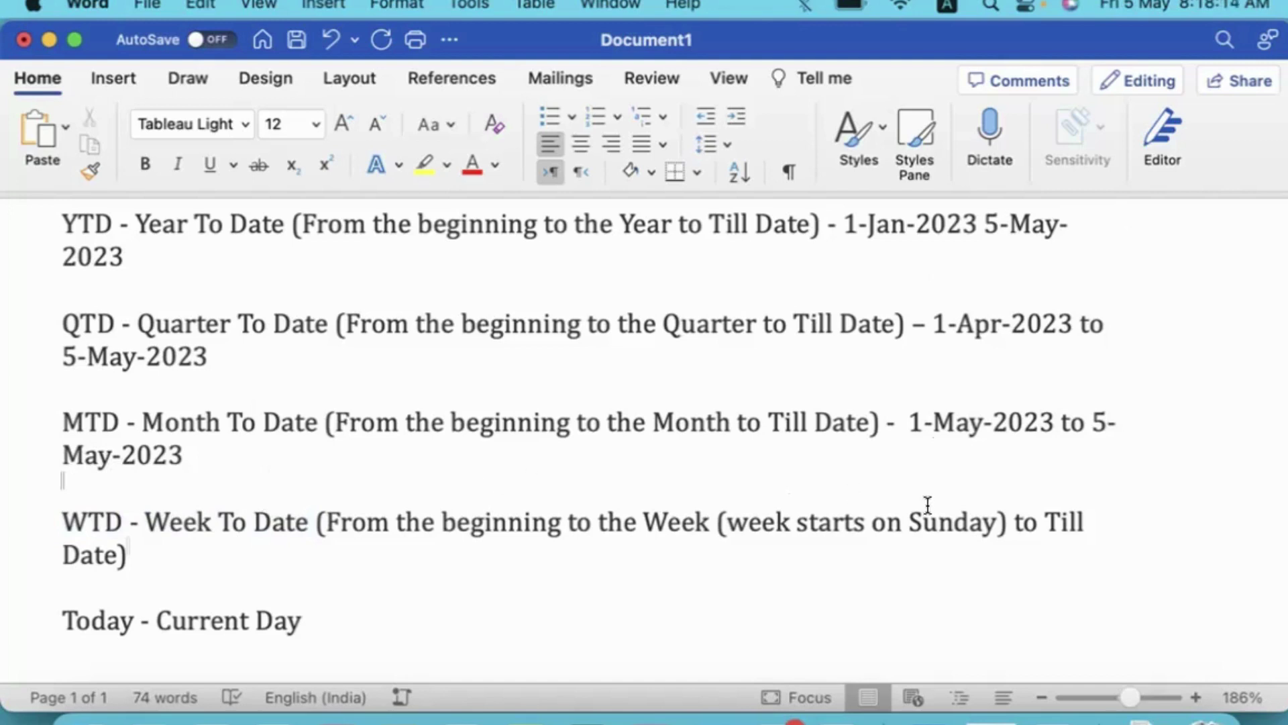
left_click_drag(584, 460, 626, 462)
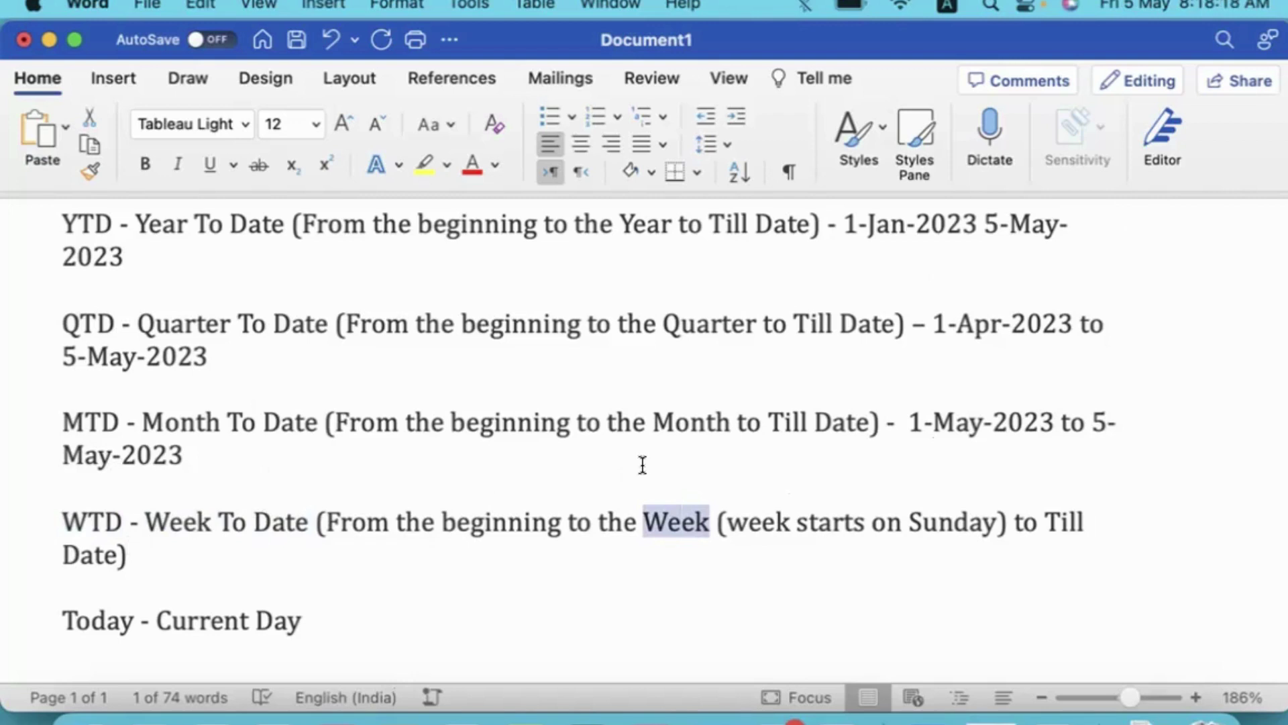
key("Right")
key("Right")
key("Right")
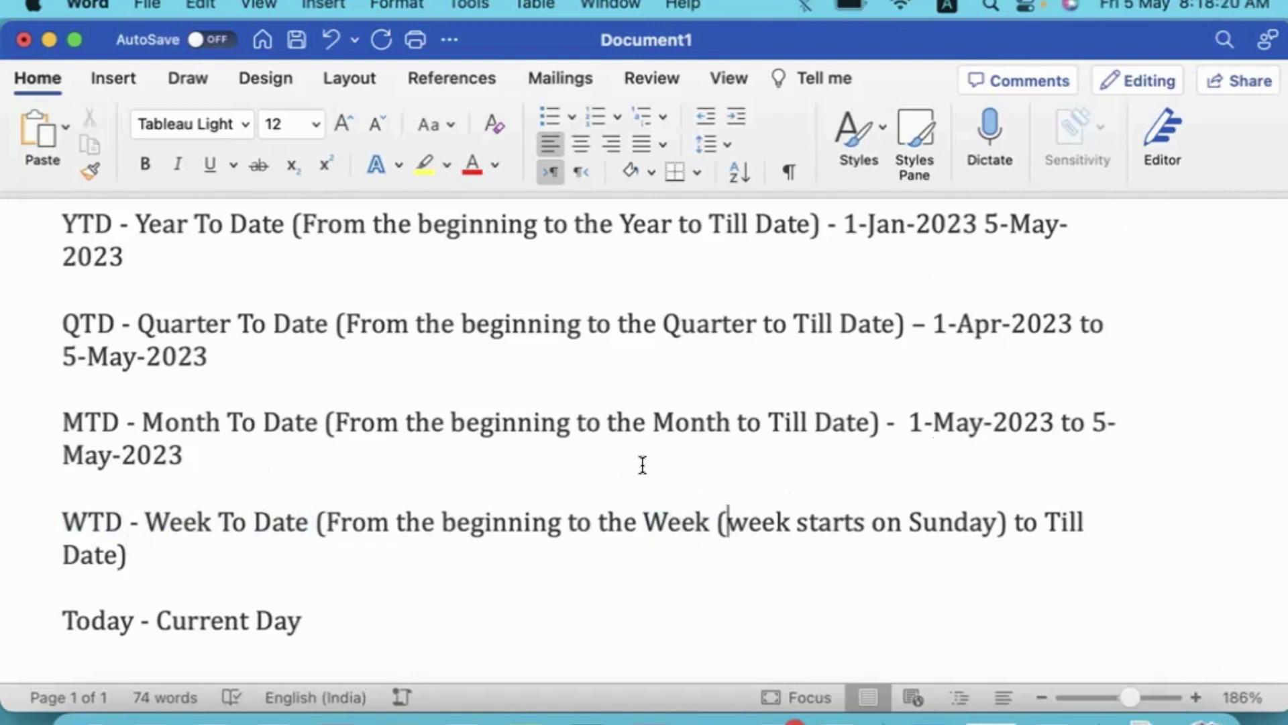
key("alt+shift+Right")
key("alt+shift+Right")
key("alt+shift+Right")
key("alt+shift+Right")
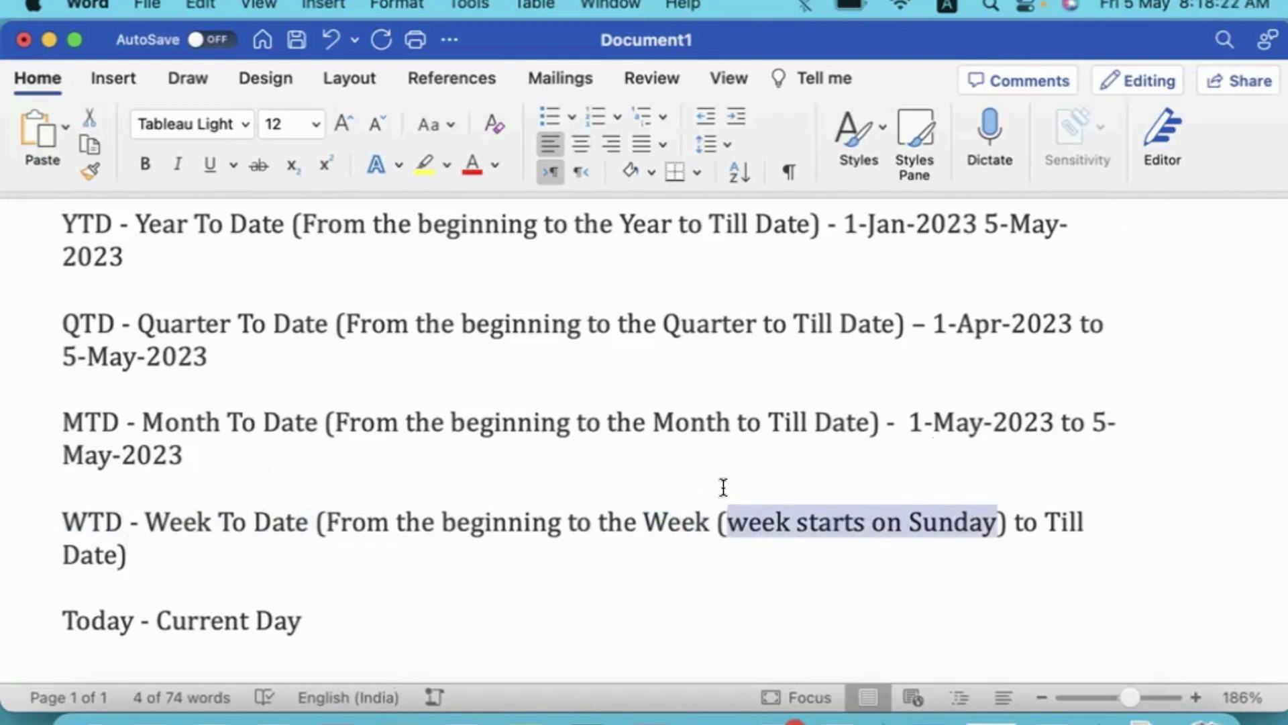
key("Right")
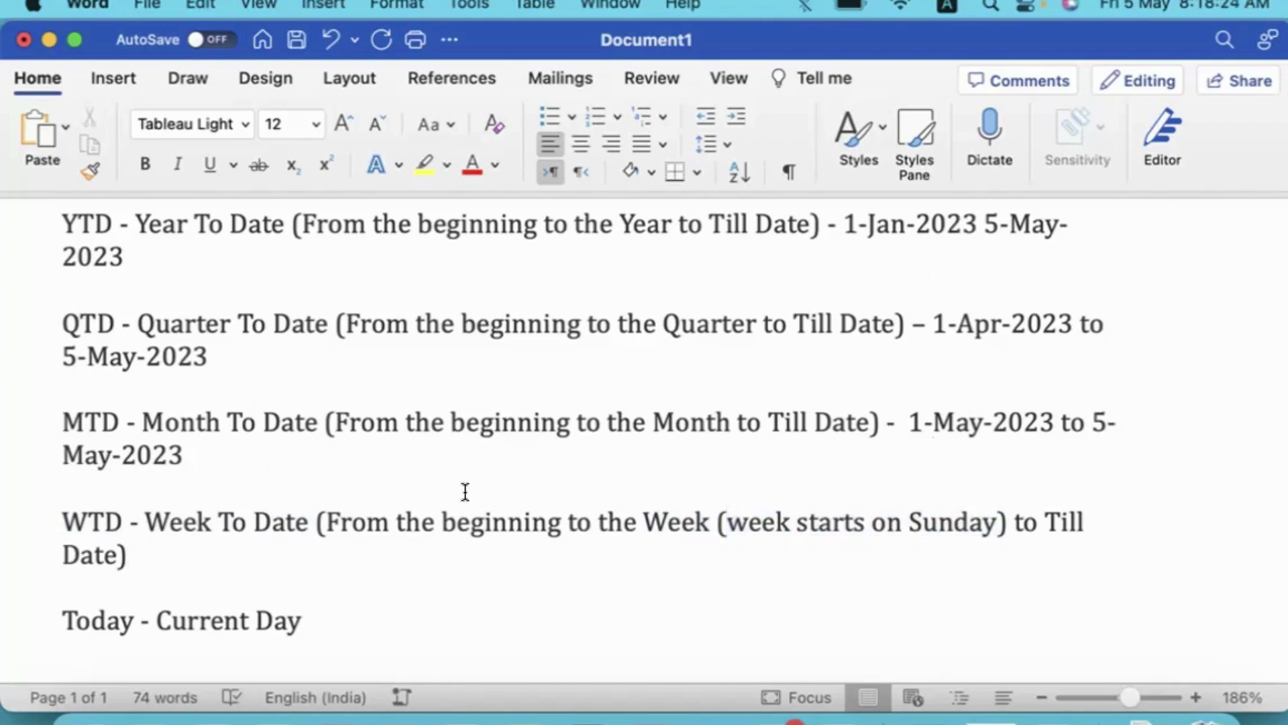
- Check the current week's start in the Calendar year view and append "30-Apr-2023 to 5-may-2023" to the WTD line in Word
key("super+Tab")
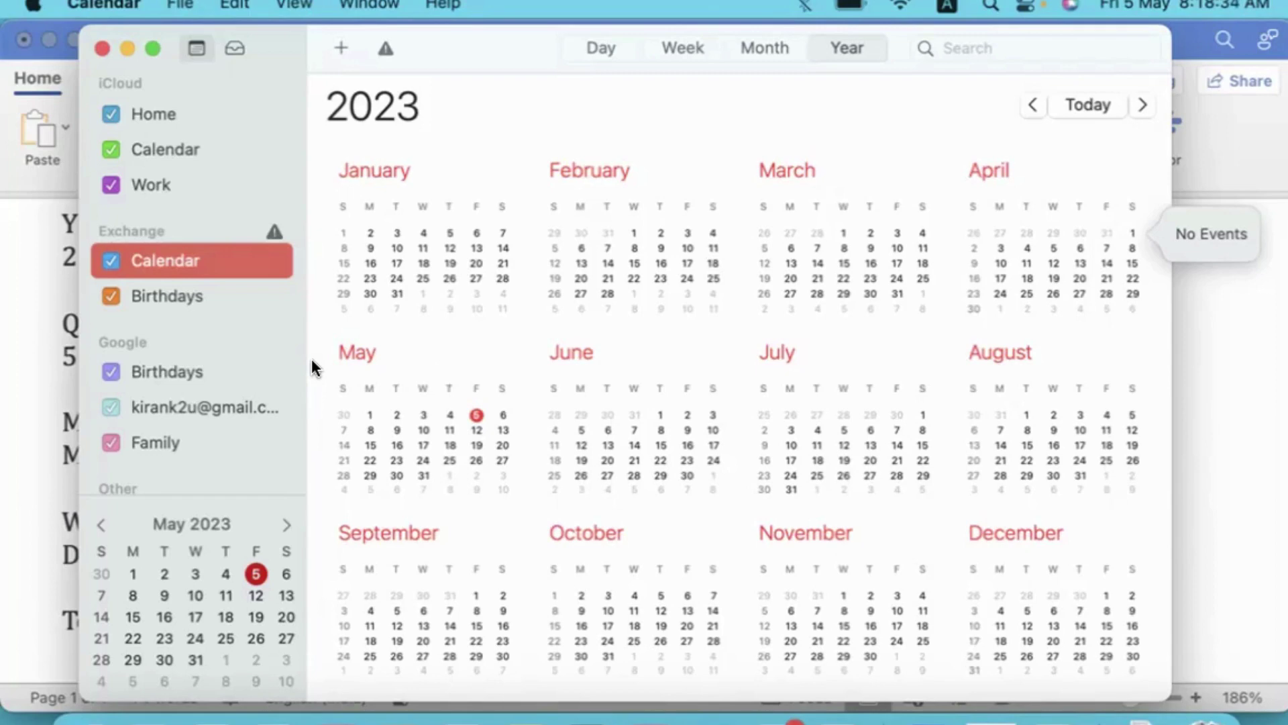
key("super+Tab")
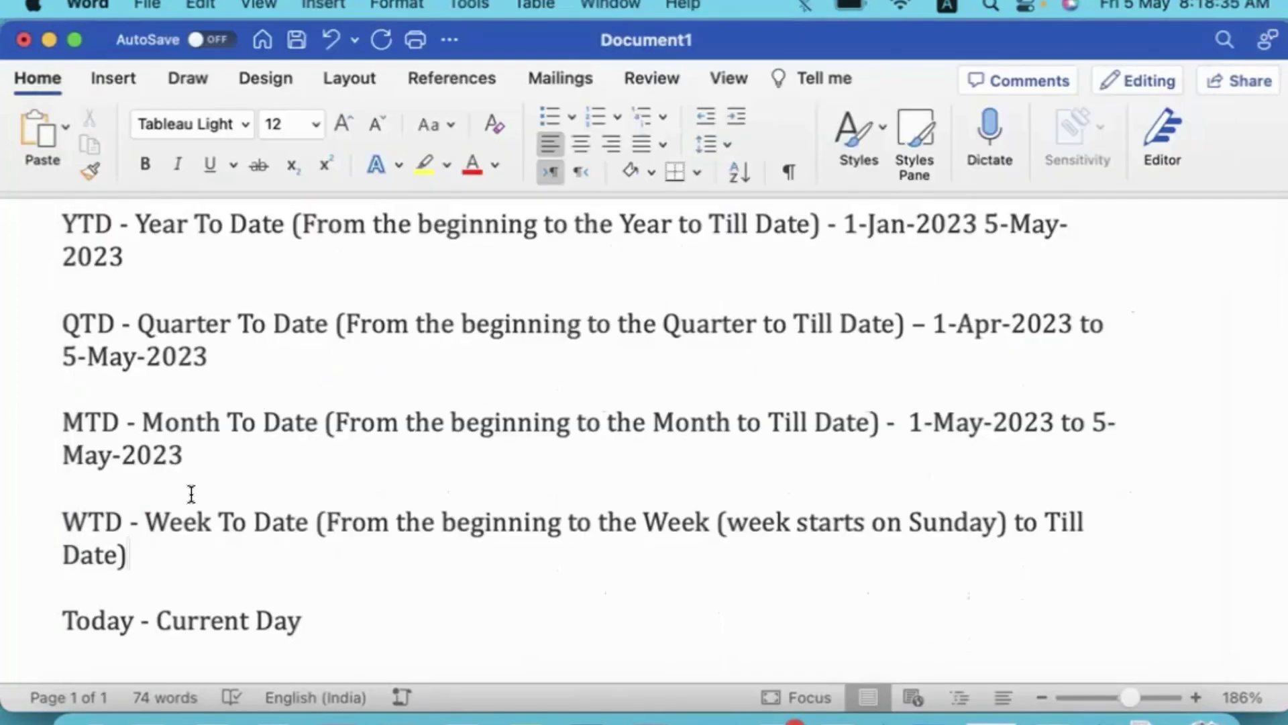
type("30-A")
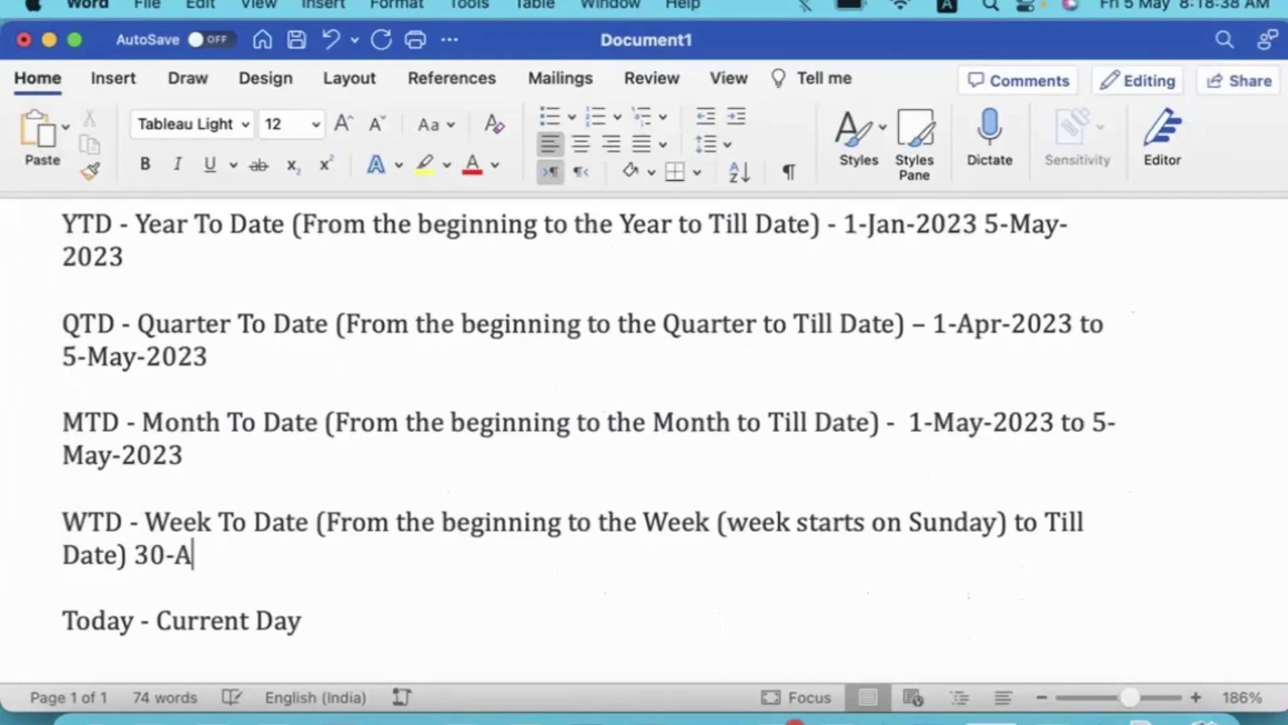
type("pr-2023 ")
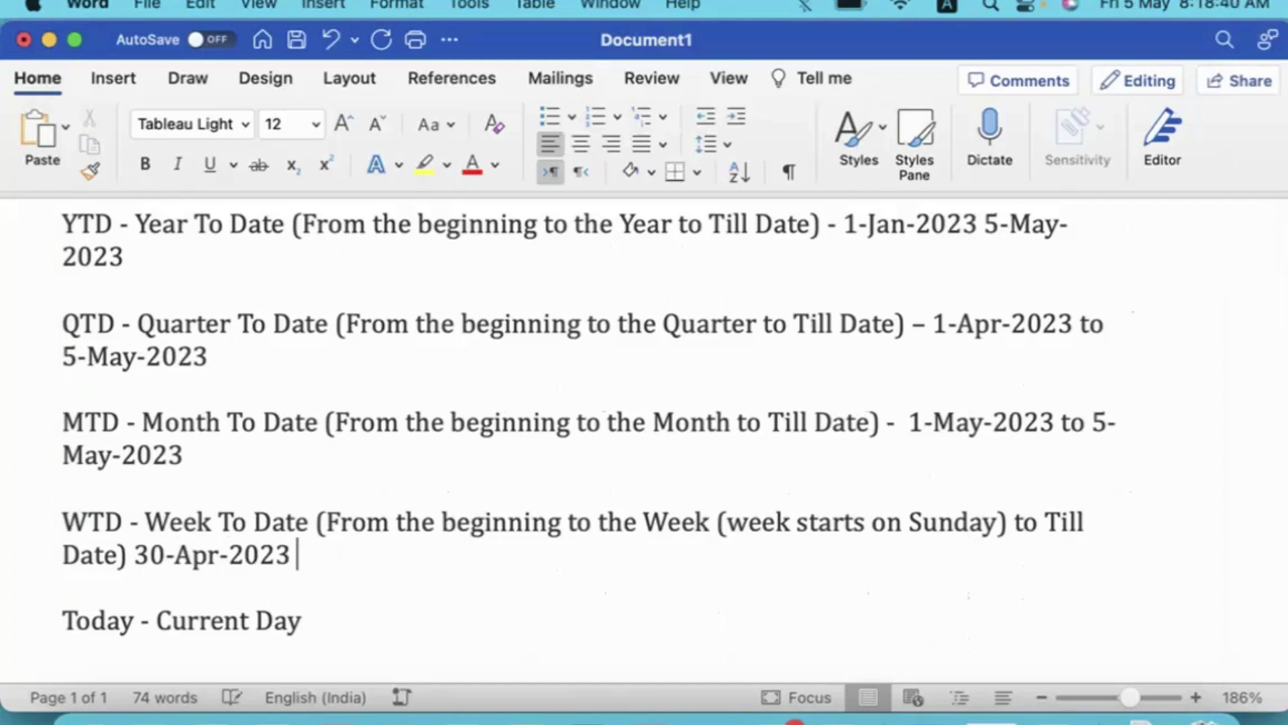
type("to 5-")
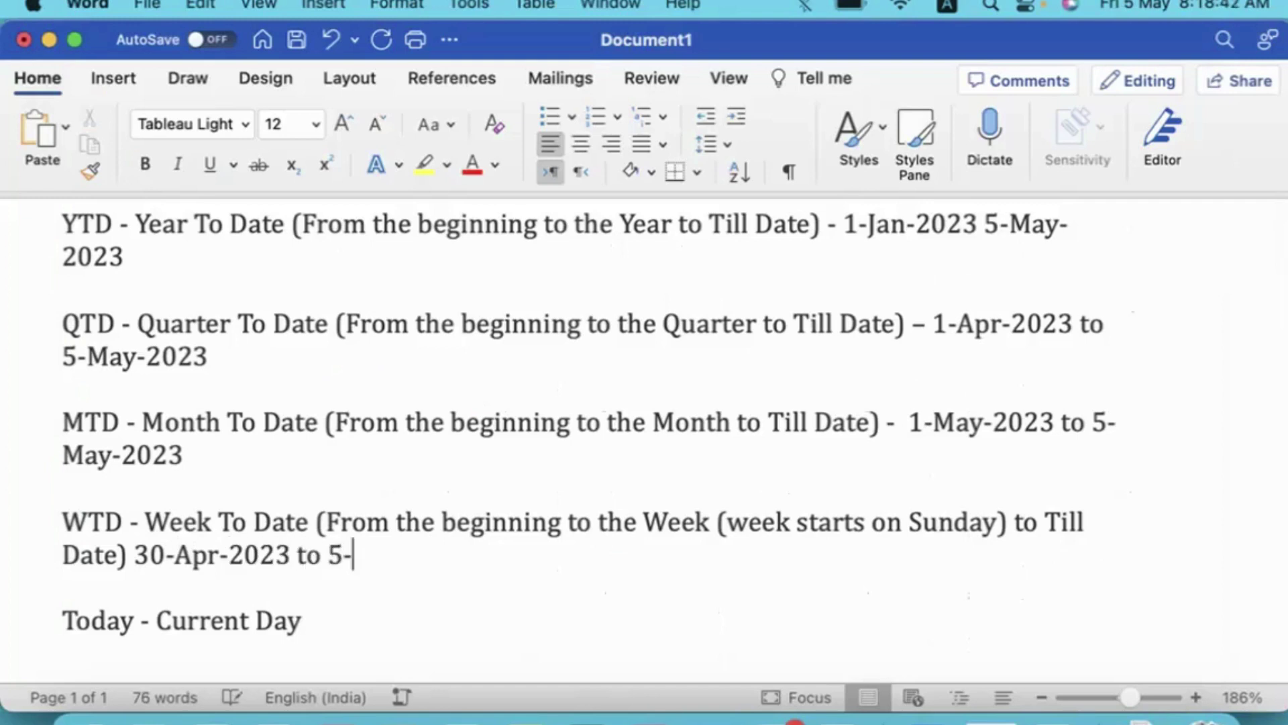
type("may-2023")
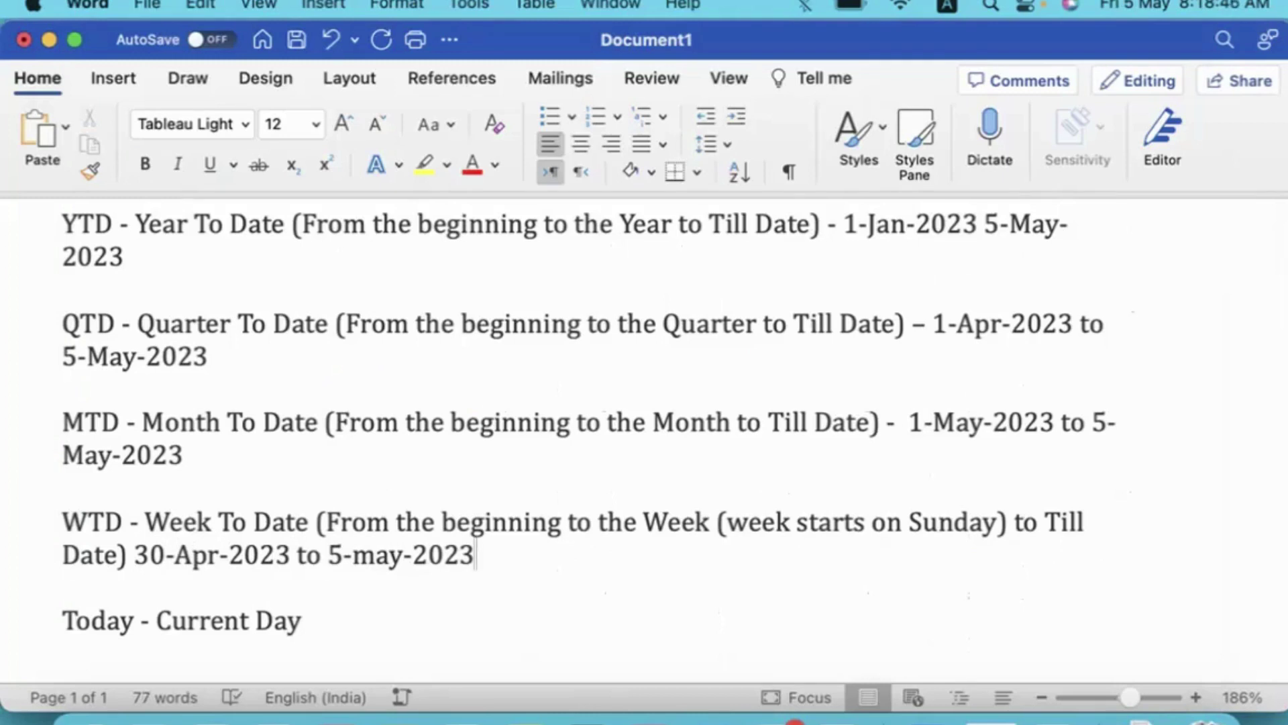
- Append "– 5-may-2023" to the end of the Today line and highlight that date for emphasis
key("Down")
key("Down")
type("-")
type("5-m")
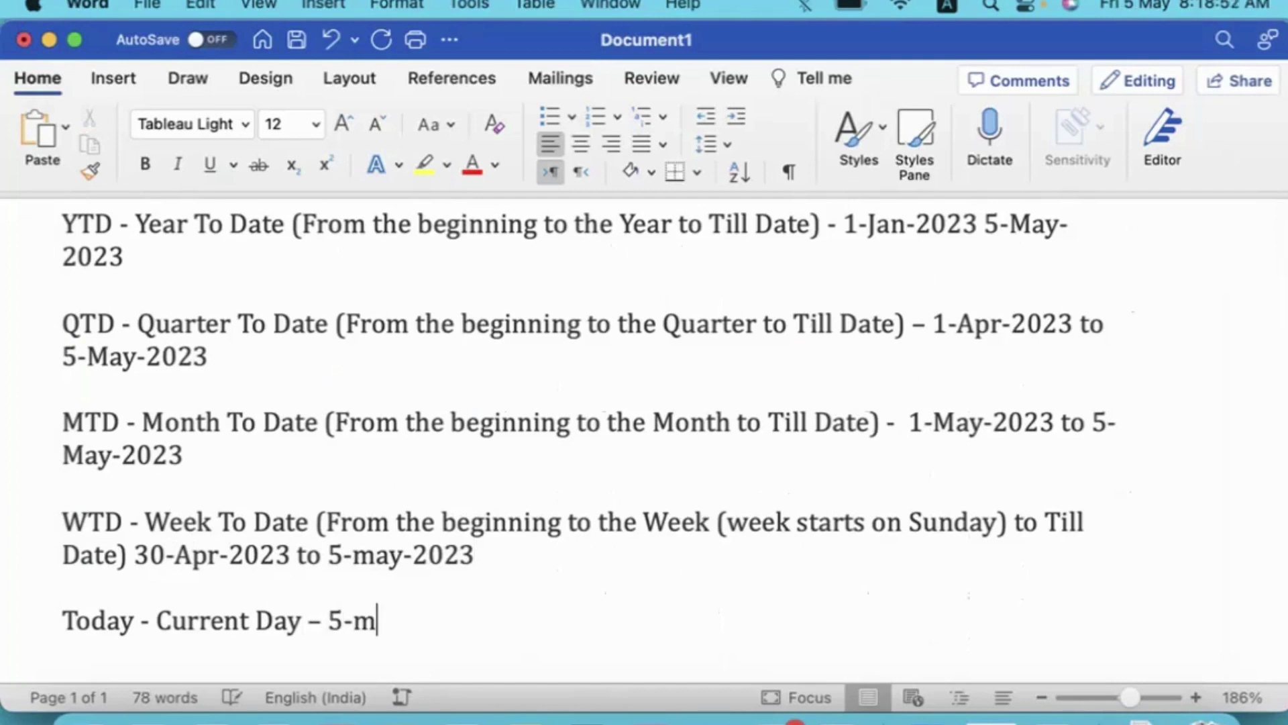
type("ay-2023")
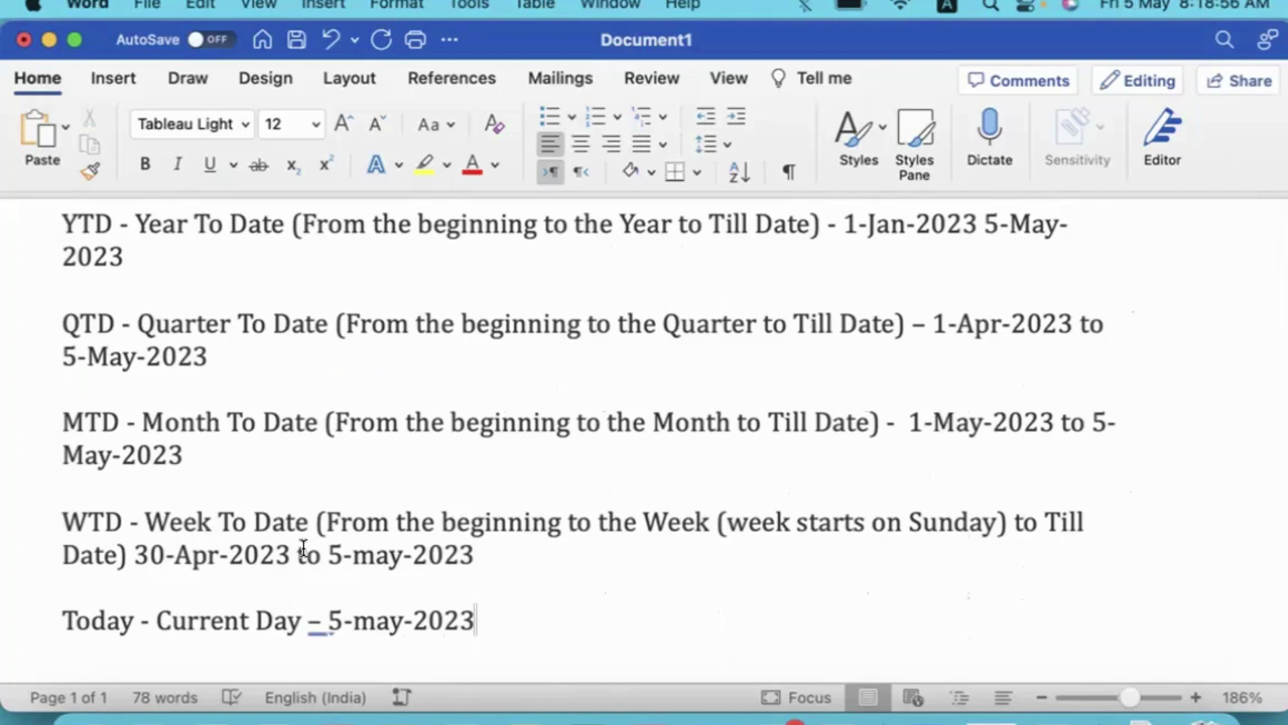
left_click_drag(329, 620, 493, 621)
key("Right")
- Switch to the Tableau workbook and expand the Returns, People and Orders tables in the Sample - Superstore data source
left_click(877, 654)
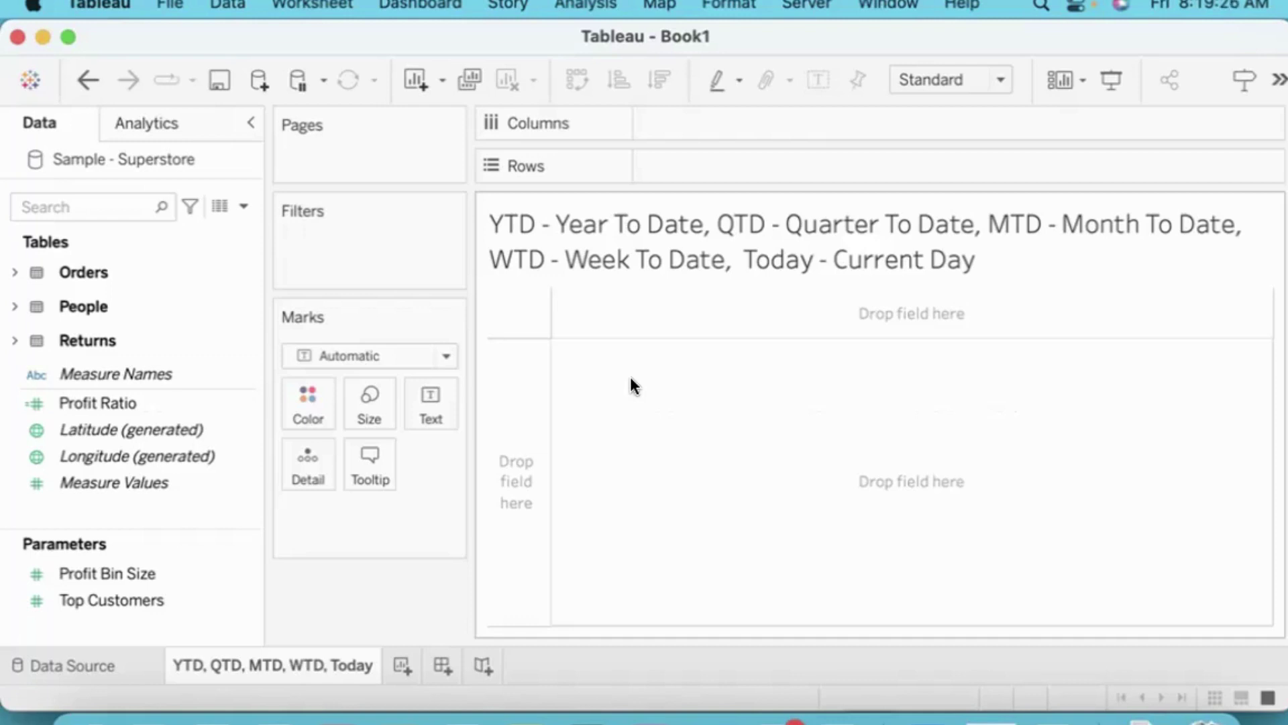
left_click(168, 403)
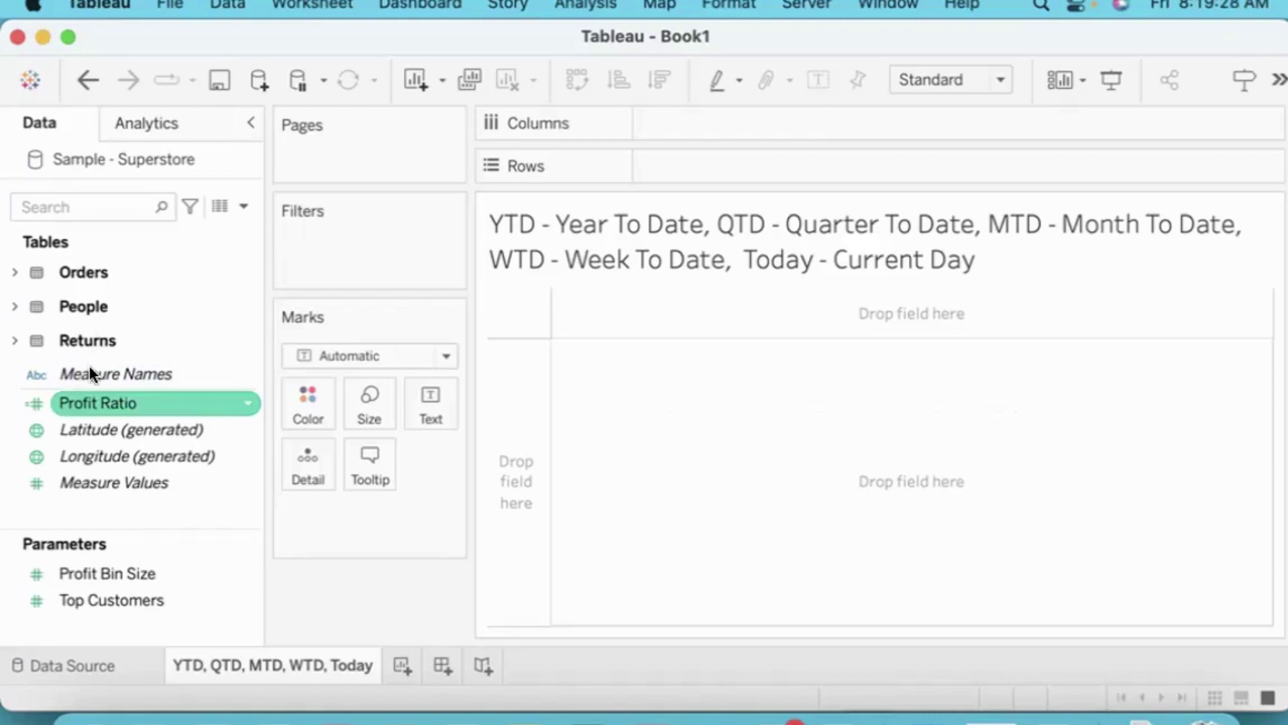
left_click(166, 445)
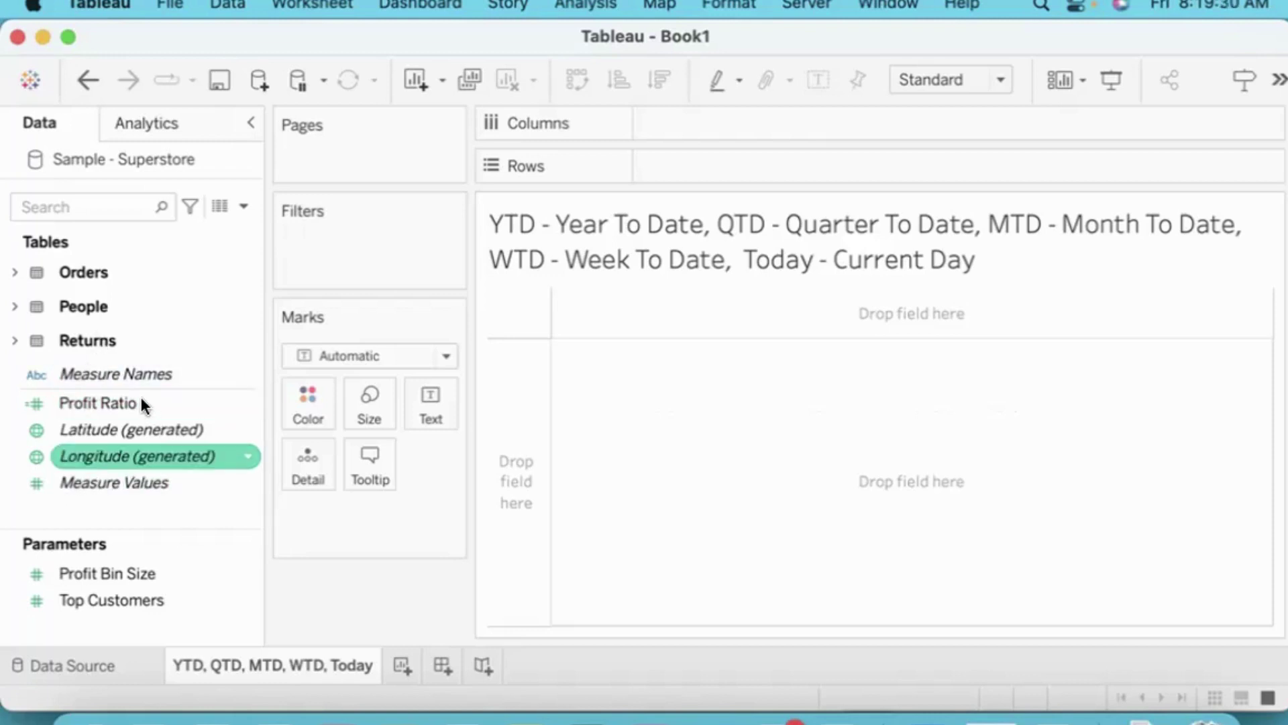
left_click(79, 359)
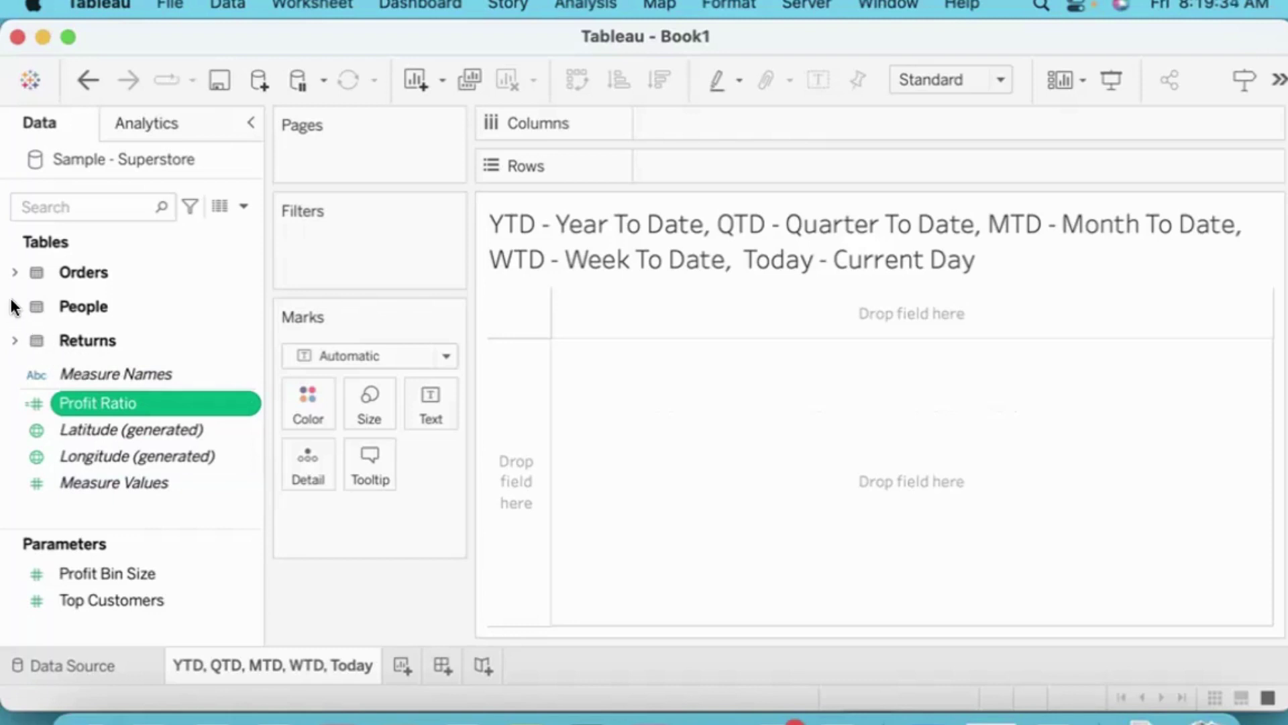
left_click(15, 341)
left_click(14, 306)
left_click(14, 272)
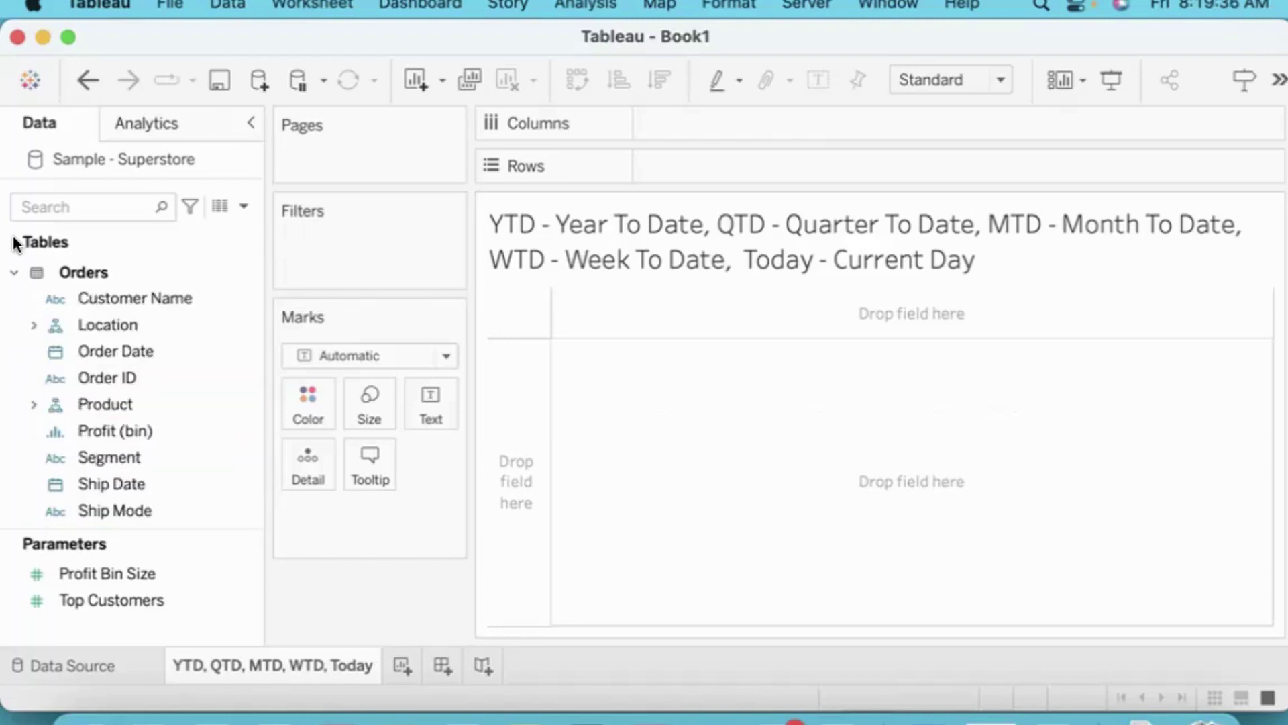
- Find the Profit measure in the Orders table and add it to the Marks card as text
scroll(151, 379, "down", 5)
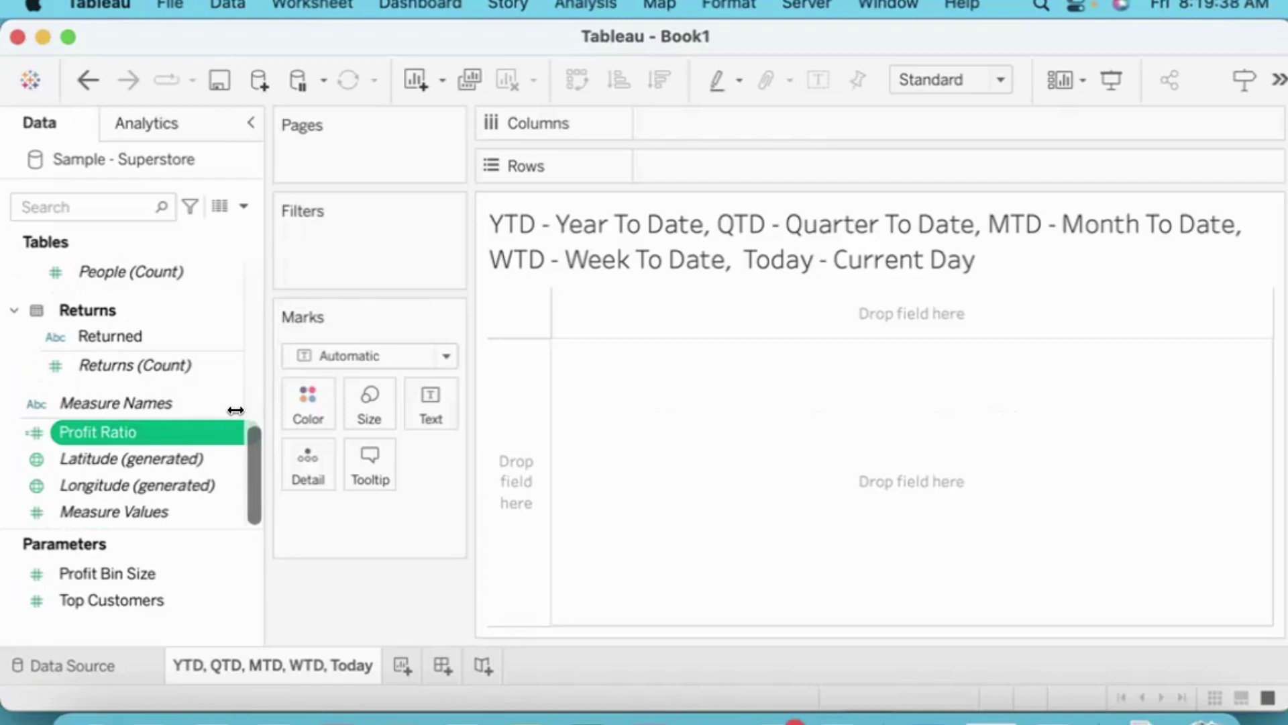
scroll(226, 412, "up", 10)
scroll(152, 375, "down", 10)
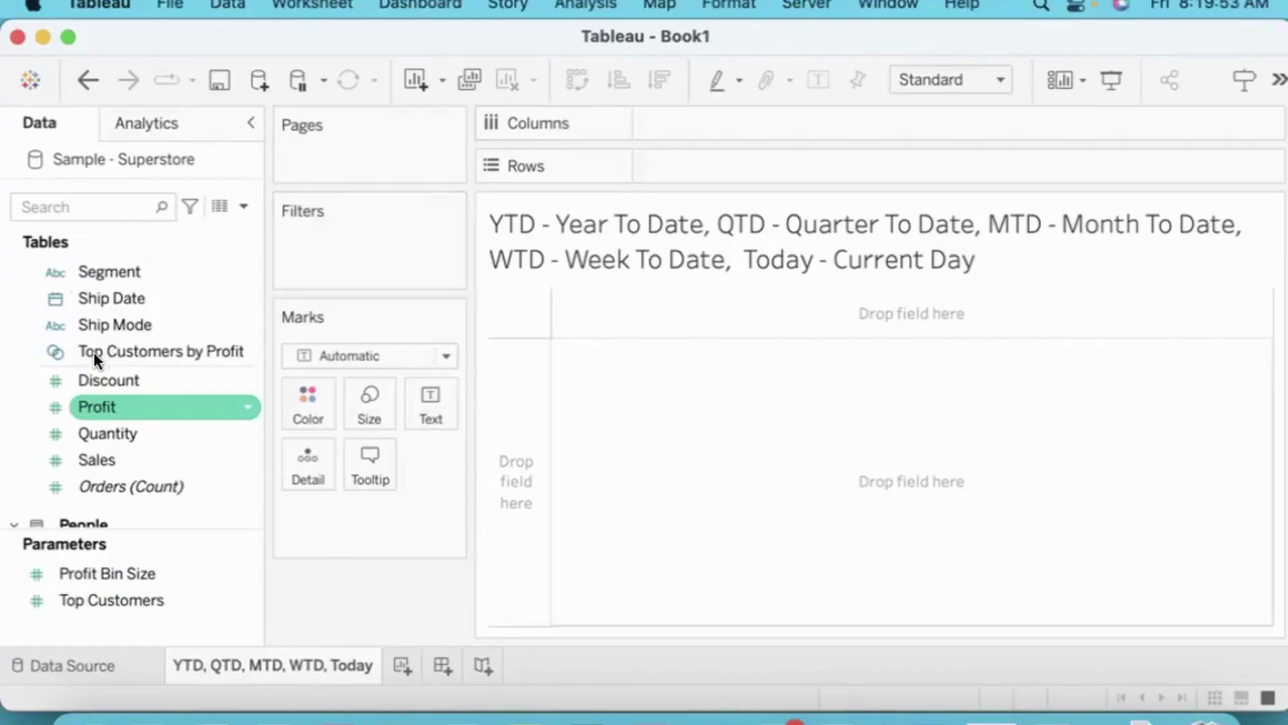
mouse_move(94, 407)
left_mouse_down()
mouse_move(319, 404)
mouse_move(379, 352)
left_mouse_up()
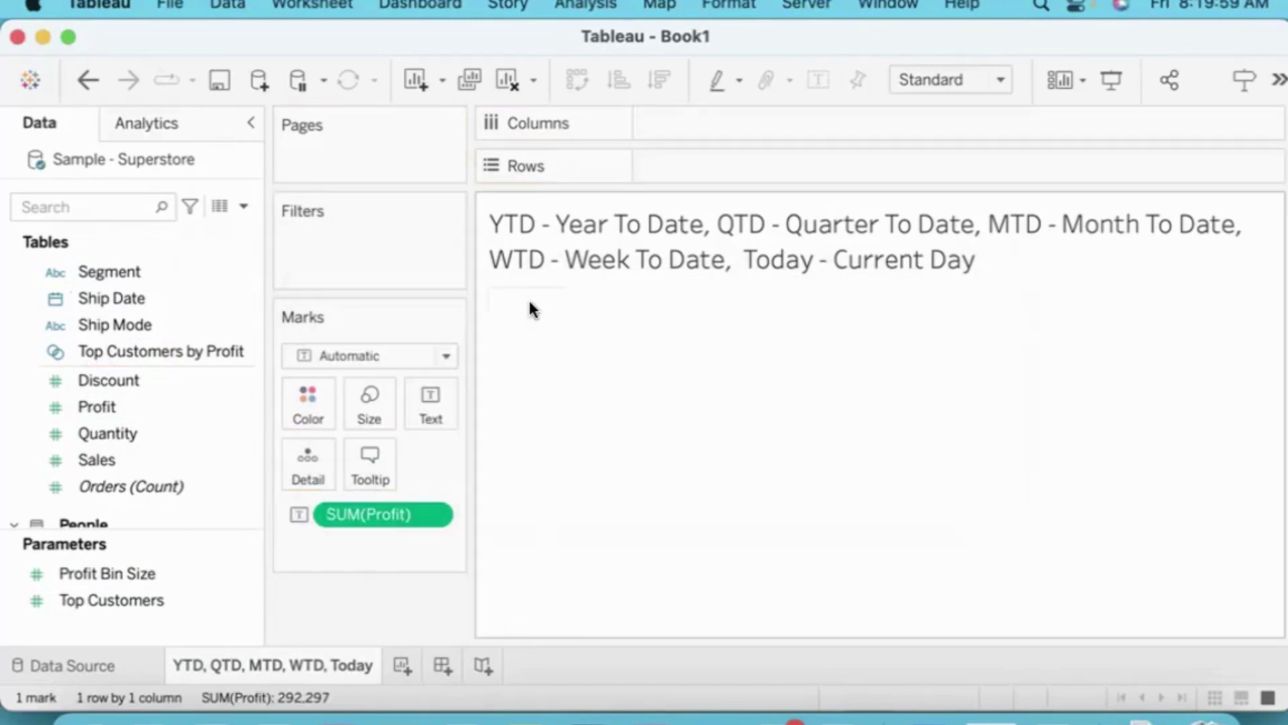
- Open the text label for editing and insert "Profit = " before the <SUM(Profit)> field
left_click(430, 403)
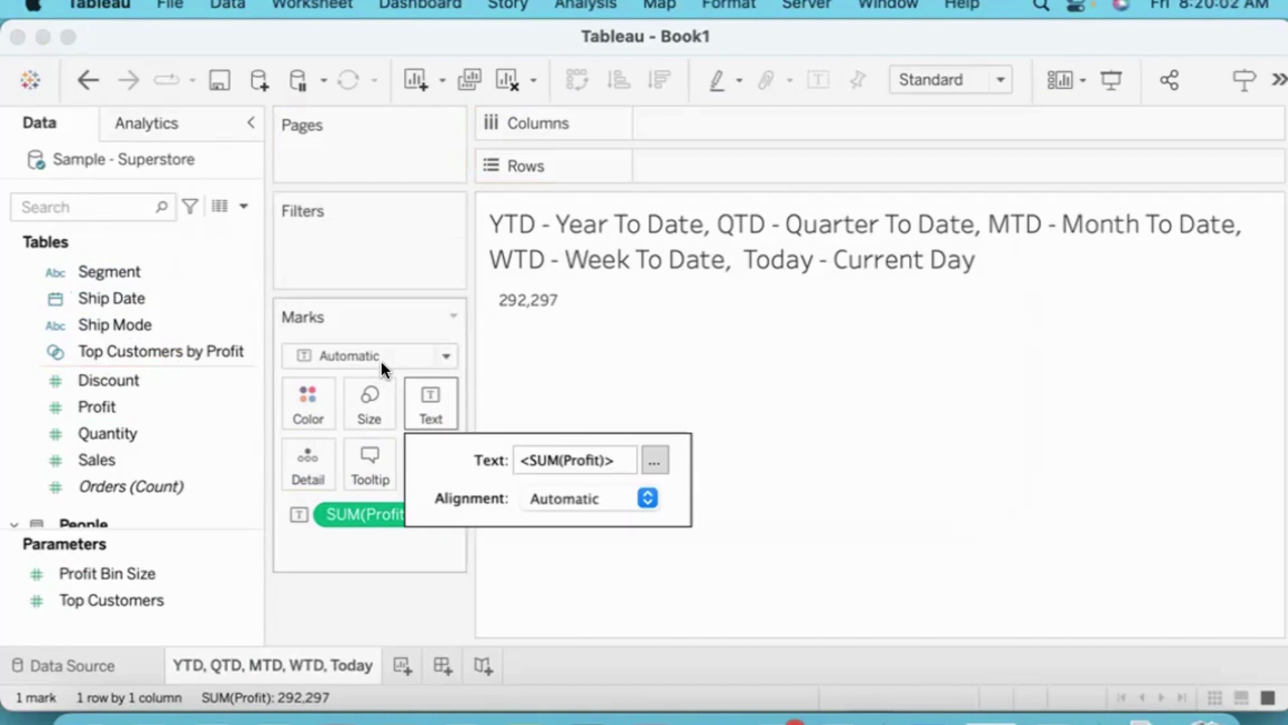
left_click(655, 460)
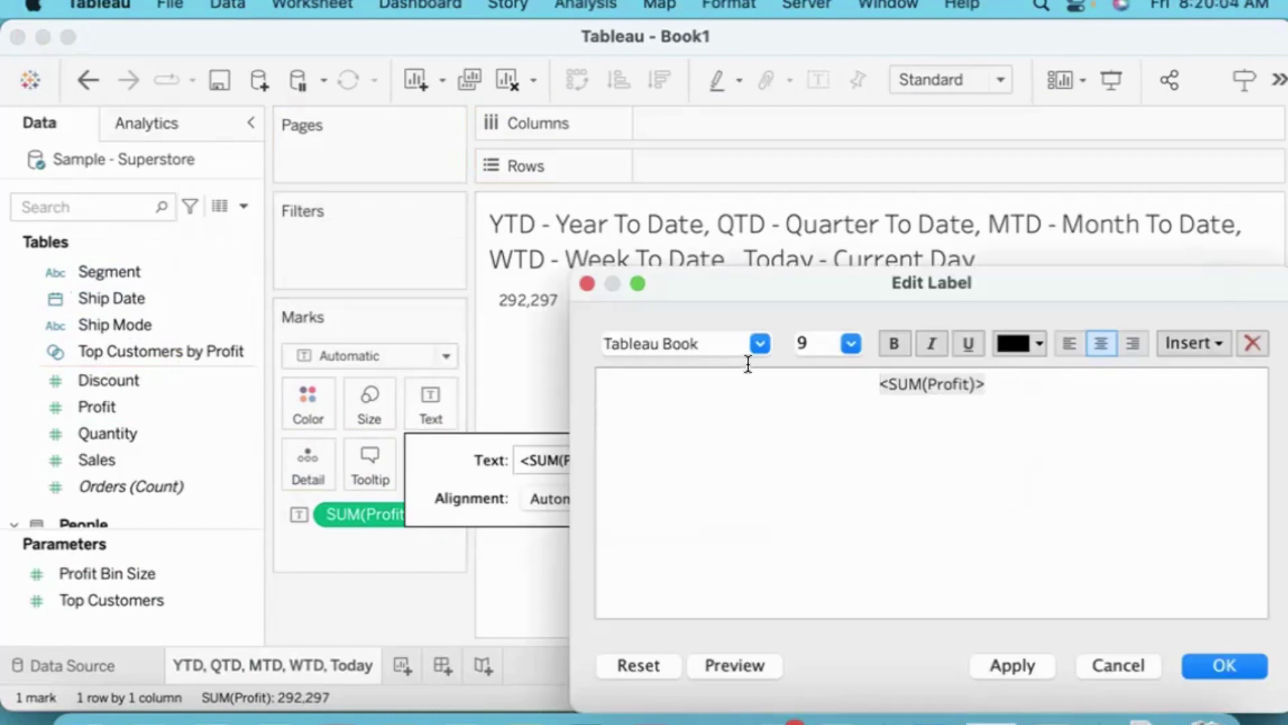
type("Profit =")
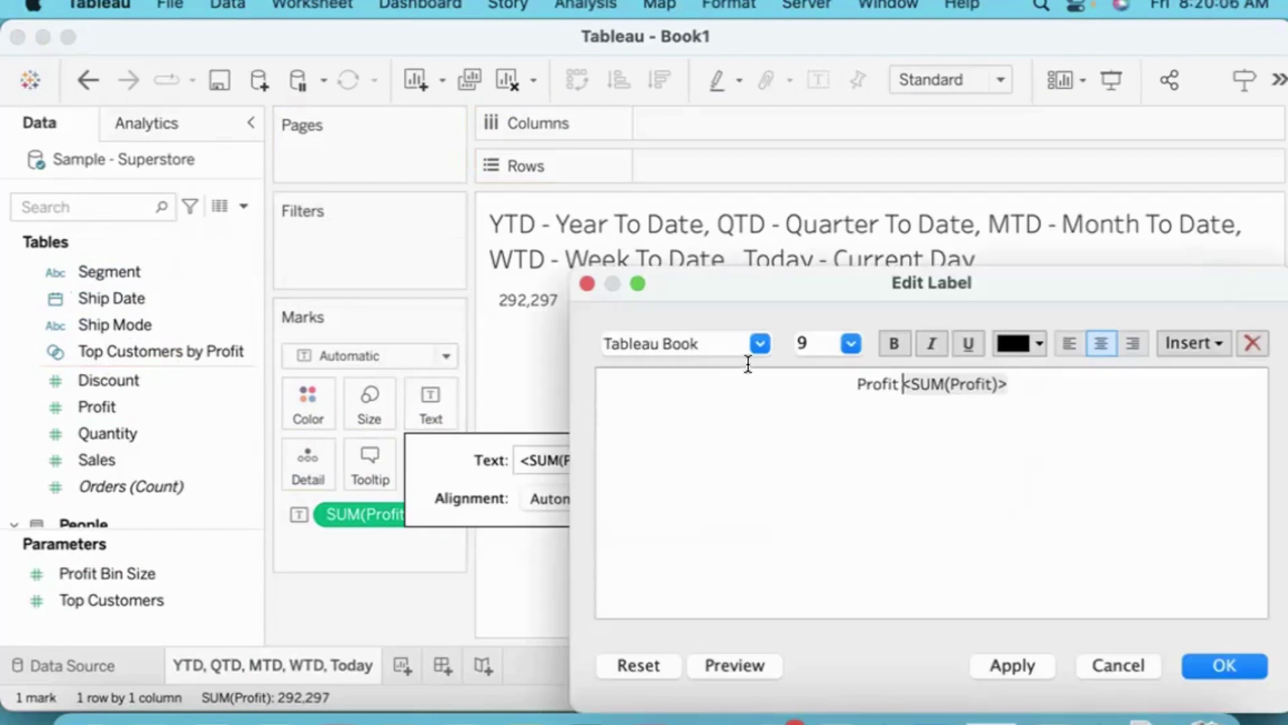
- Format the whole Profit label as 18 pt, bold and blue, and confirm the label changes
key("super+a")
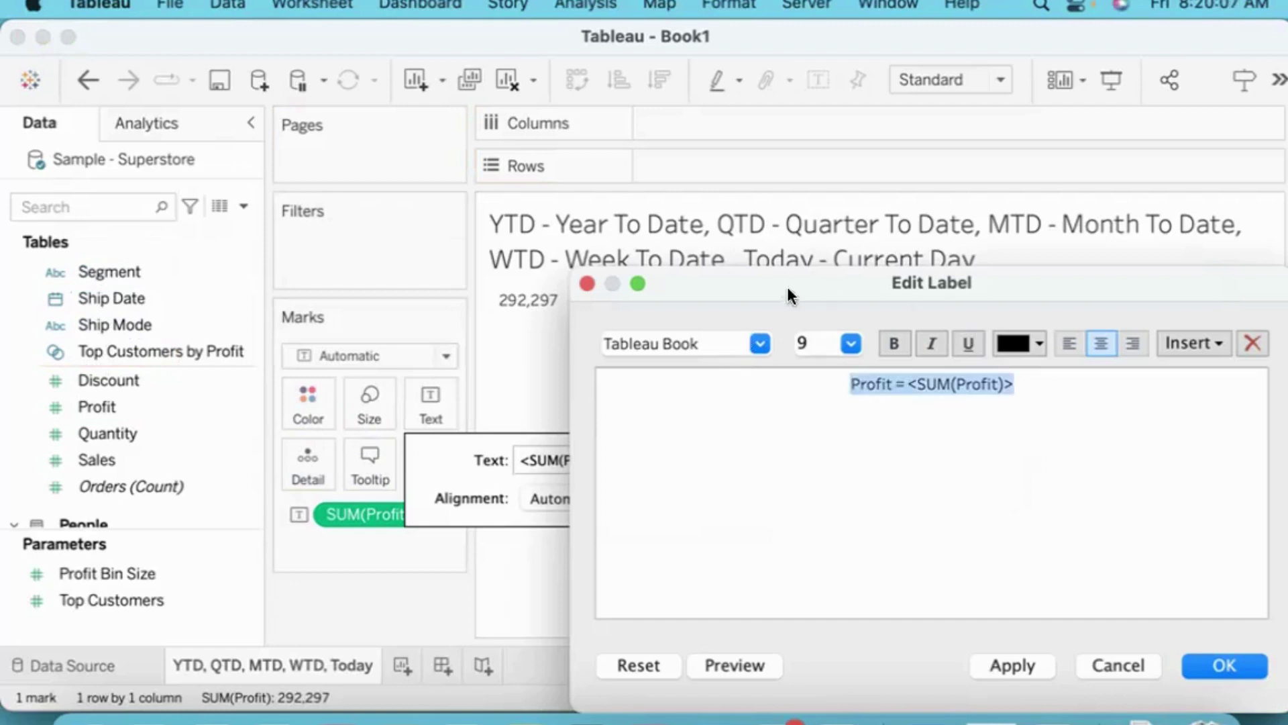
left_click(851, 344)
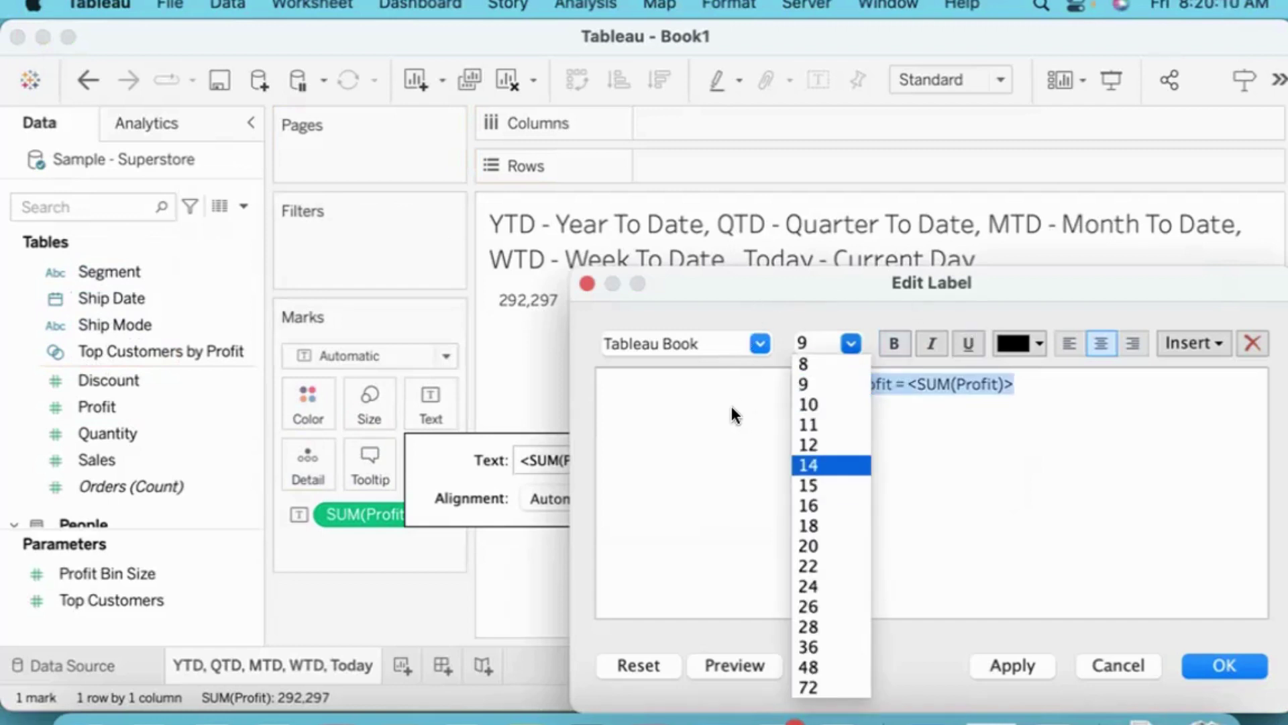
key("Down")
key("Return")
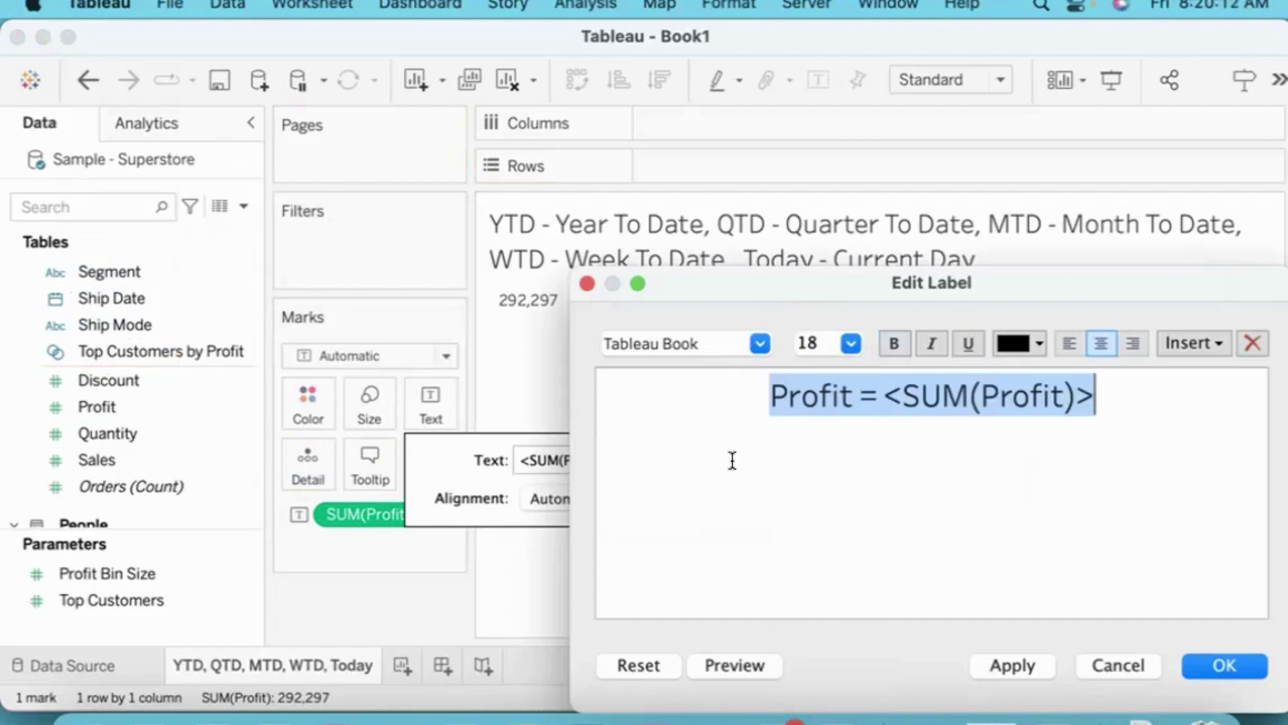
left_click(1020, 342)
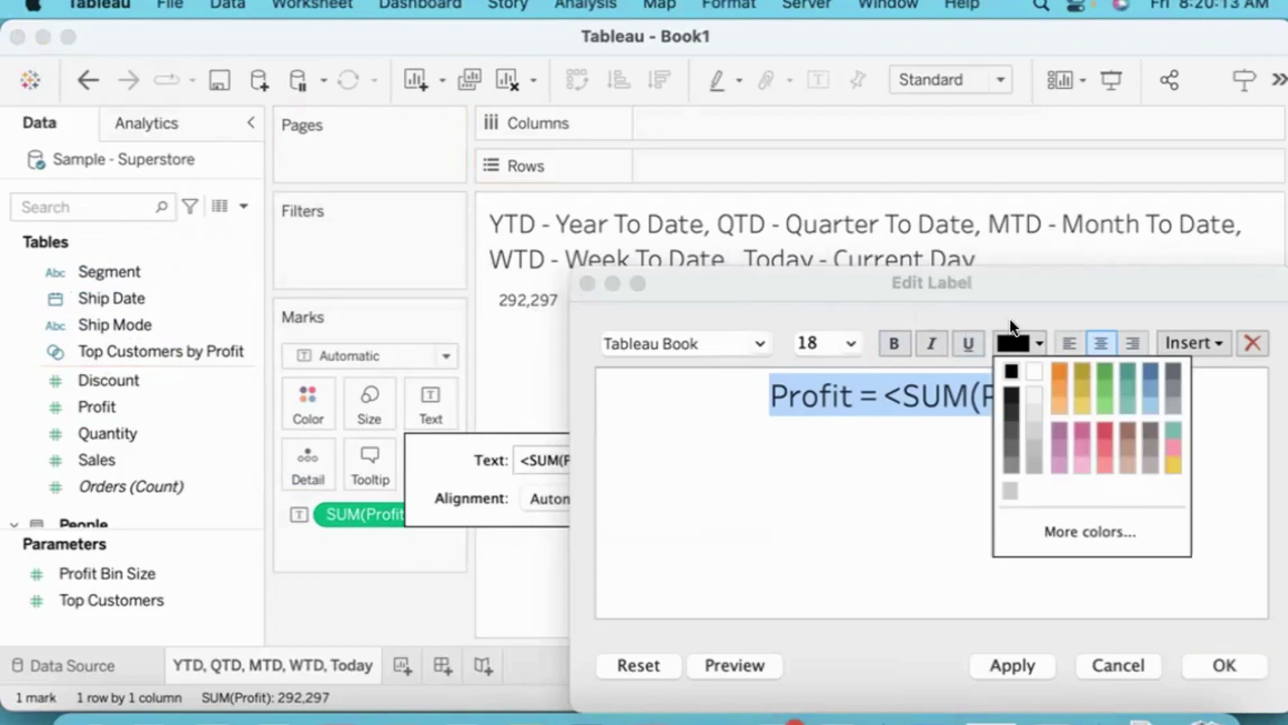
left_click(1150, 373)
key("super+b")
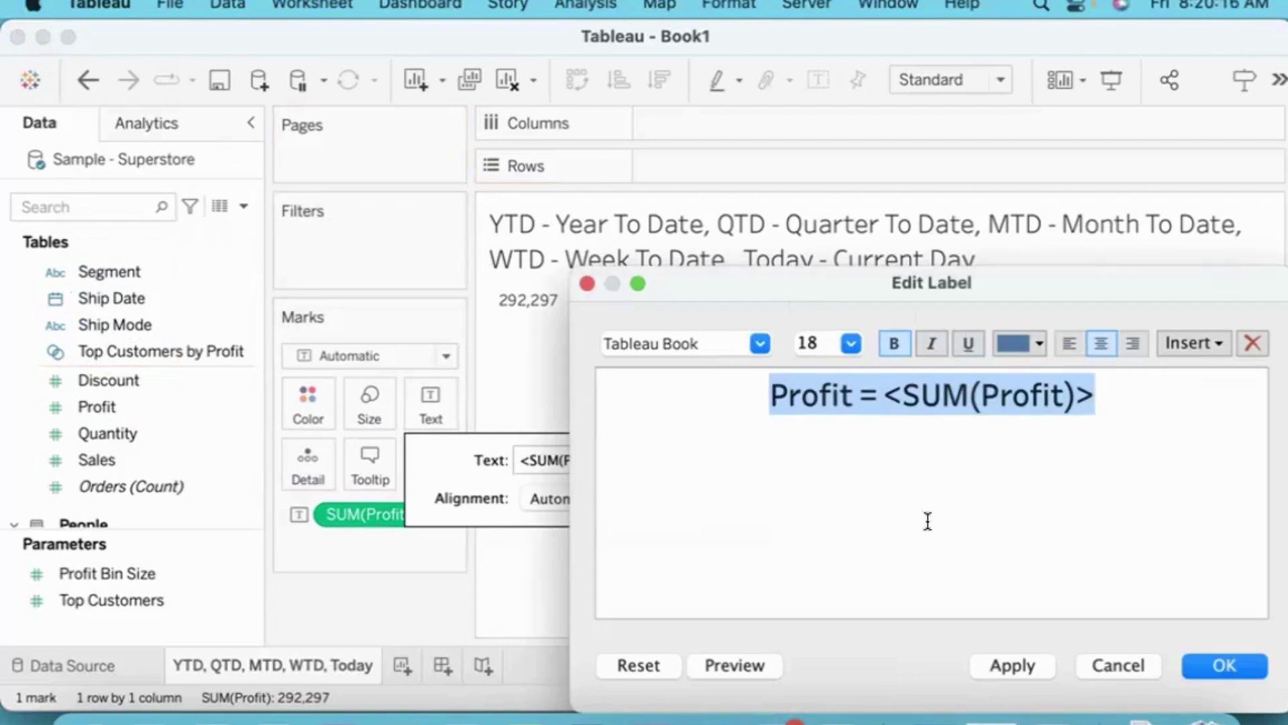
key("Return")
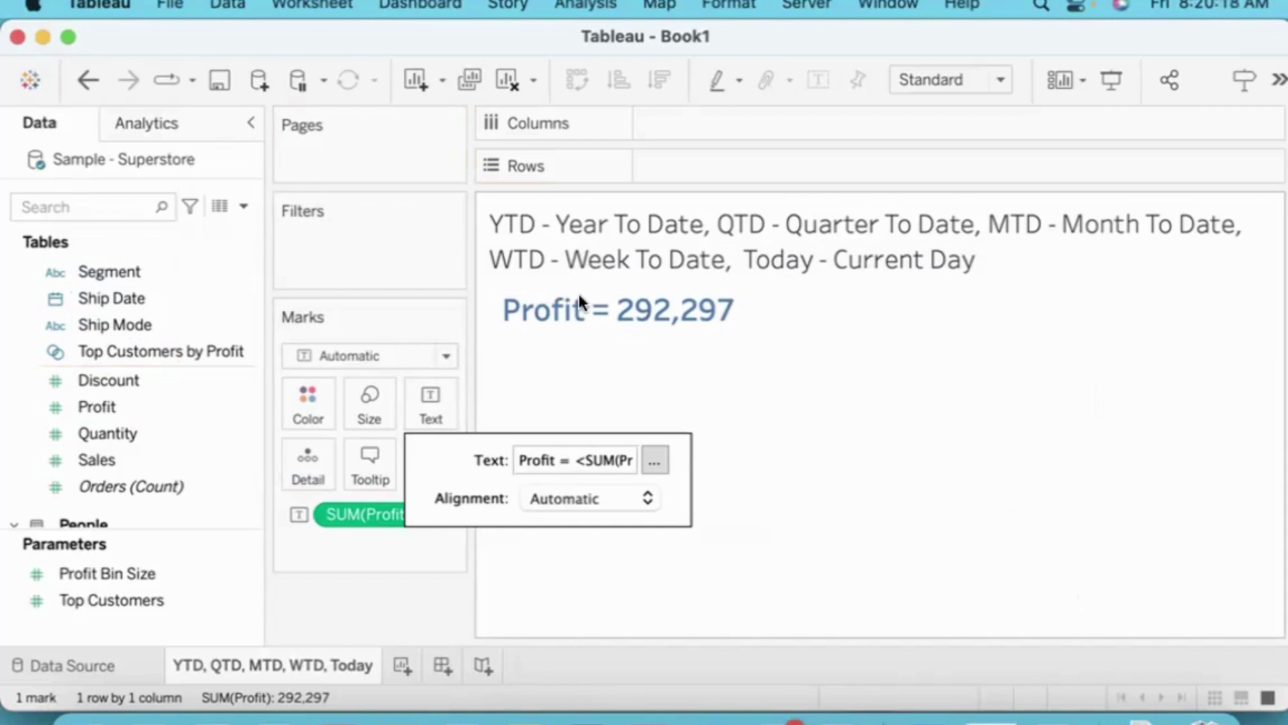
left_click(357, 527)
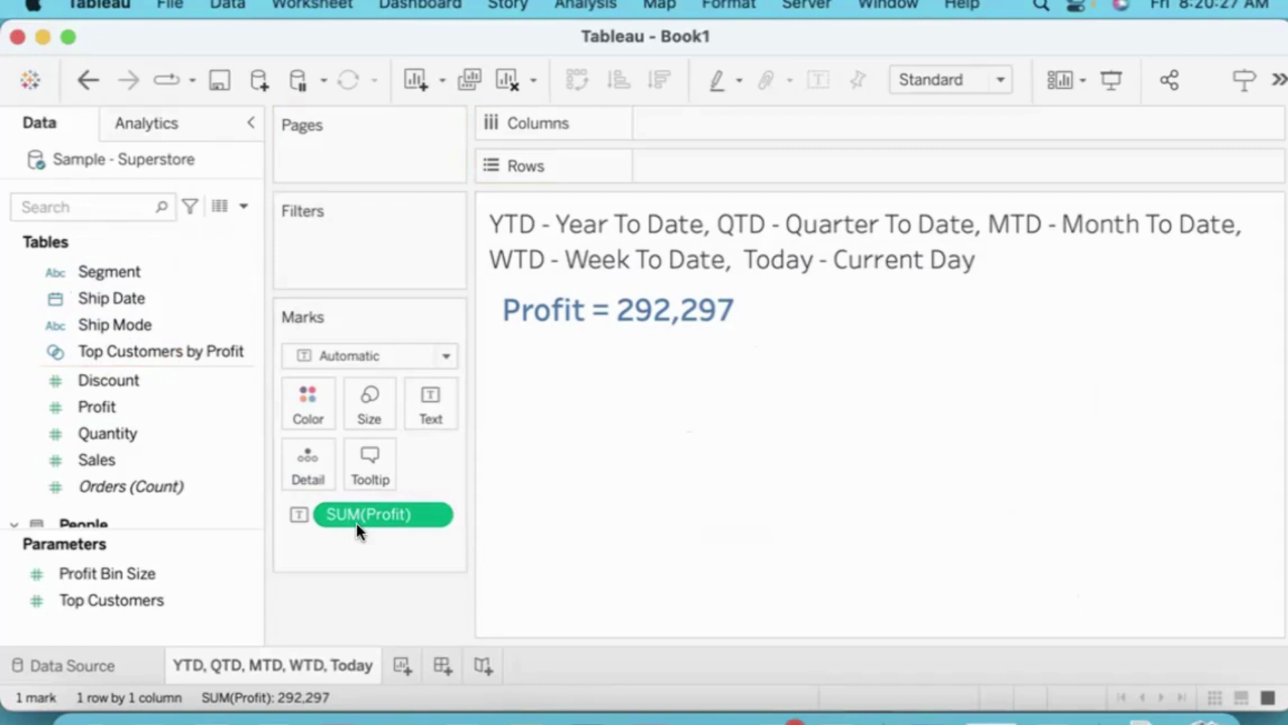
- Add Order Date from the Orders table as a filter on the worksheet, using the Relative Date filter type
scroll(105, 309, "up", 5)
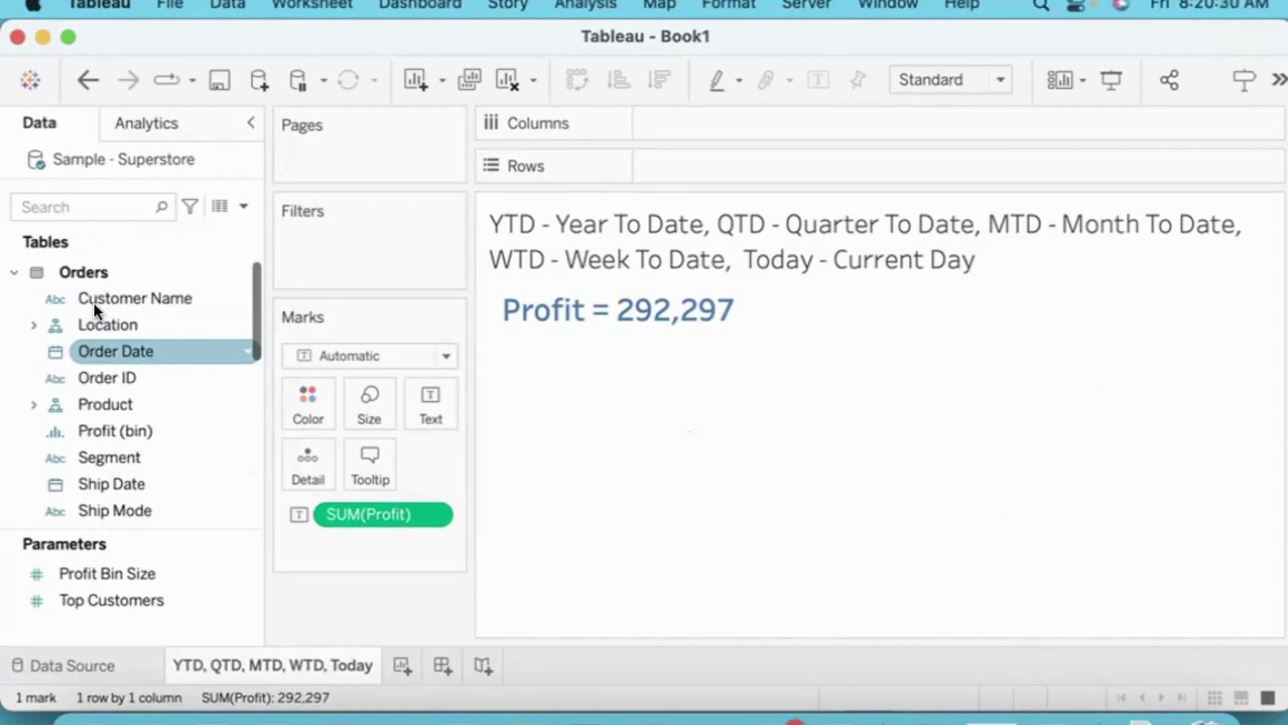
left_click_drag(114, 351, 280, 224)
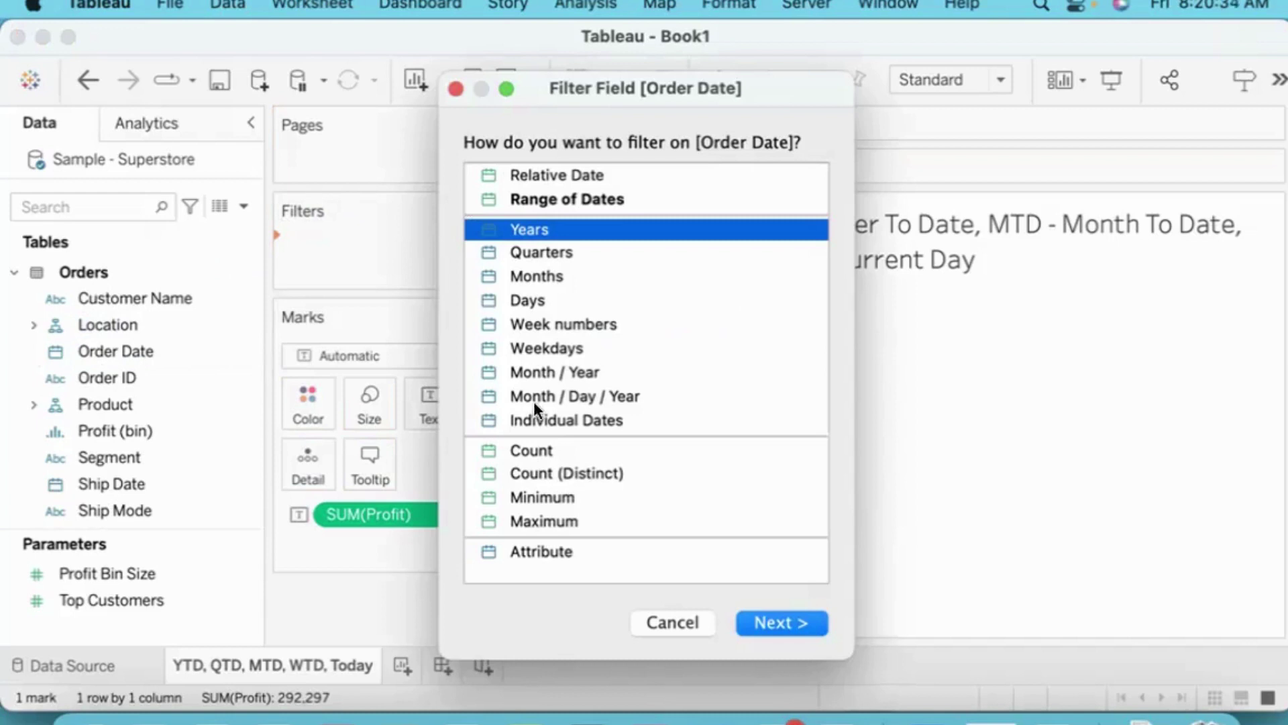
left_click(508, 155)
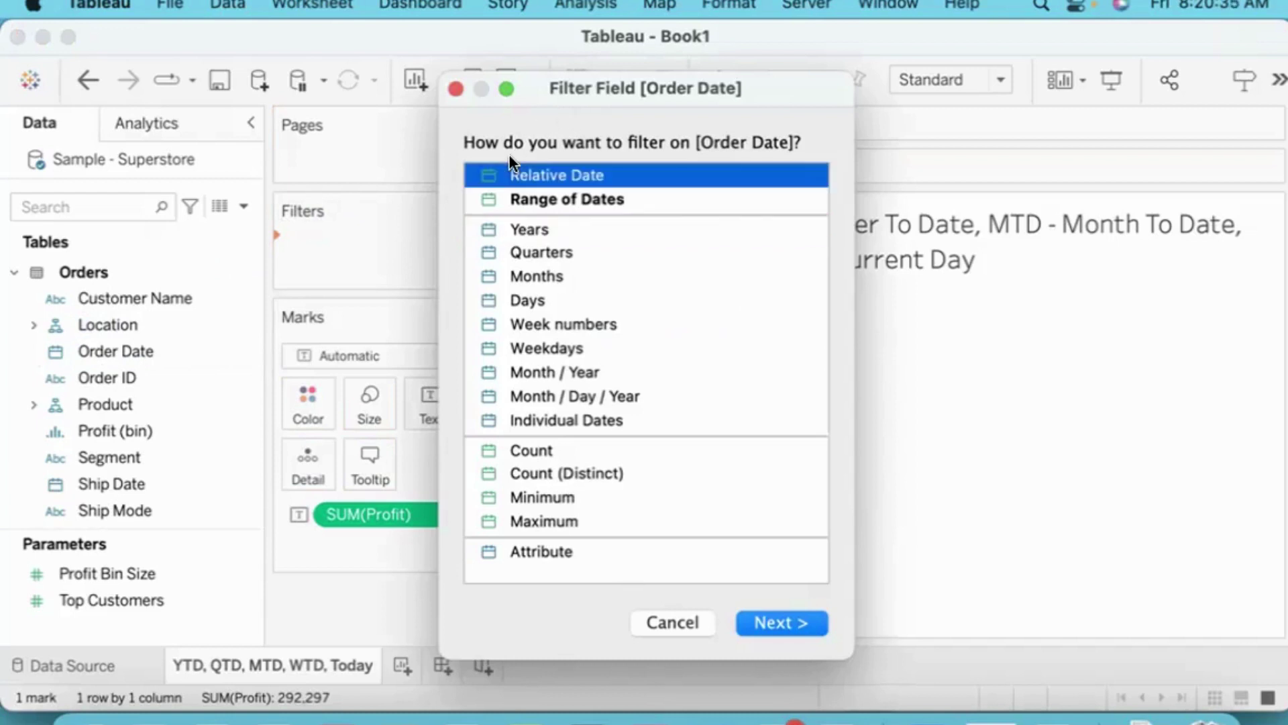
left_click_drag(489, 72, 792, 89)
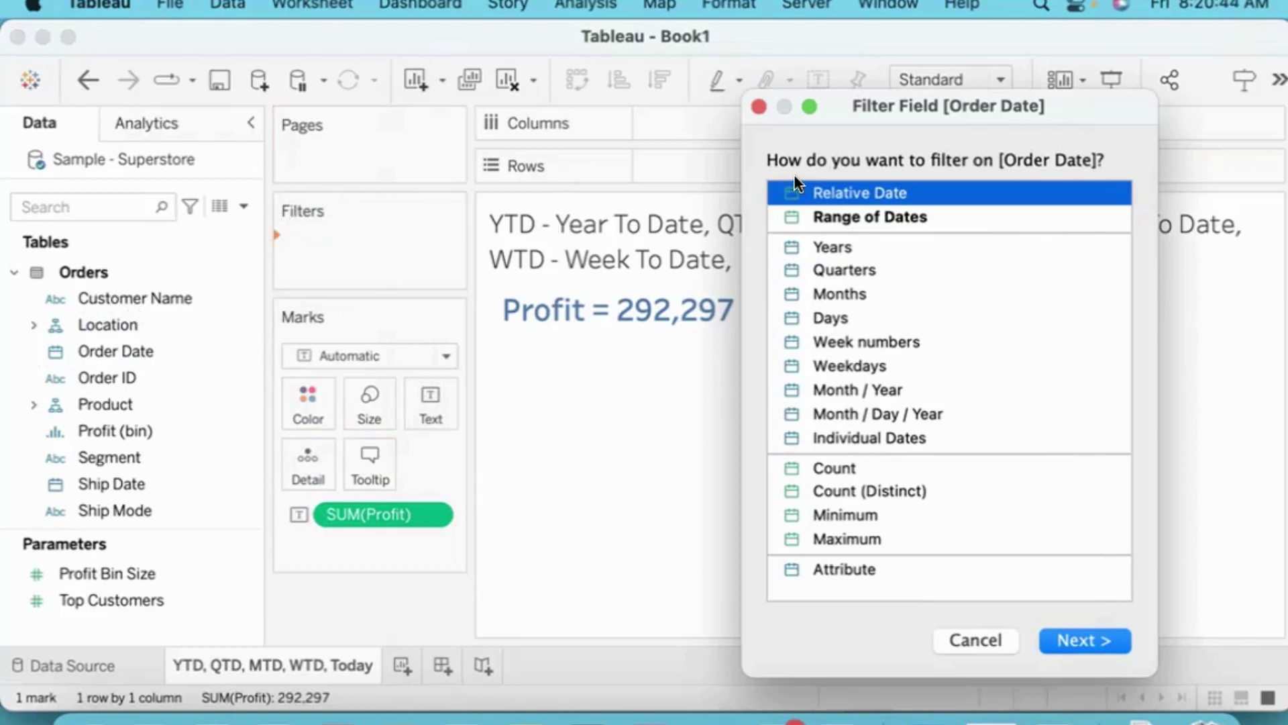
key("Return")
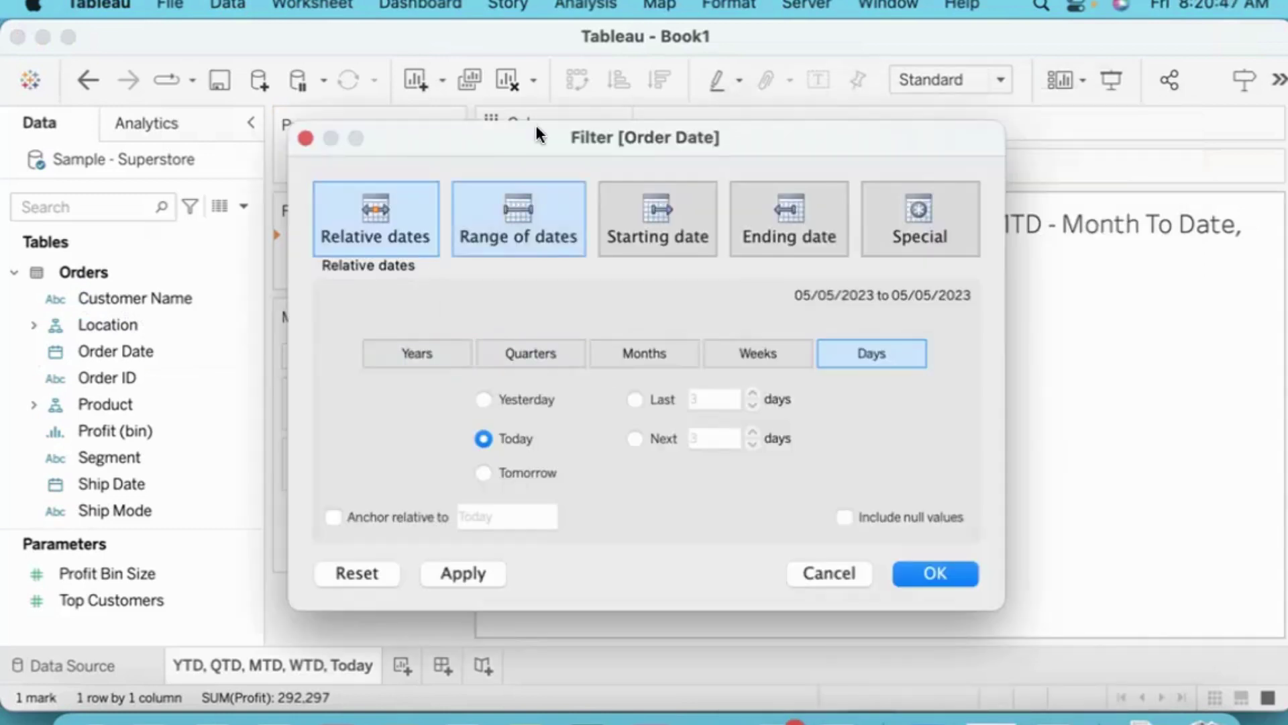
- Apply the relative Order Date filter with Days set to Today, keeping the dialog clear of the Profit value
left_click_drag(526, 121, 643, 332)
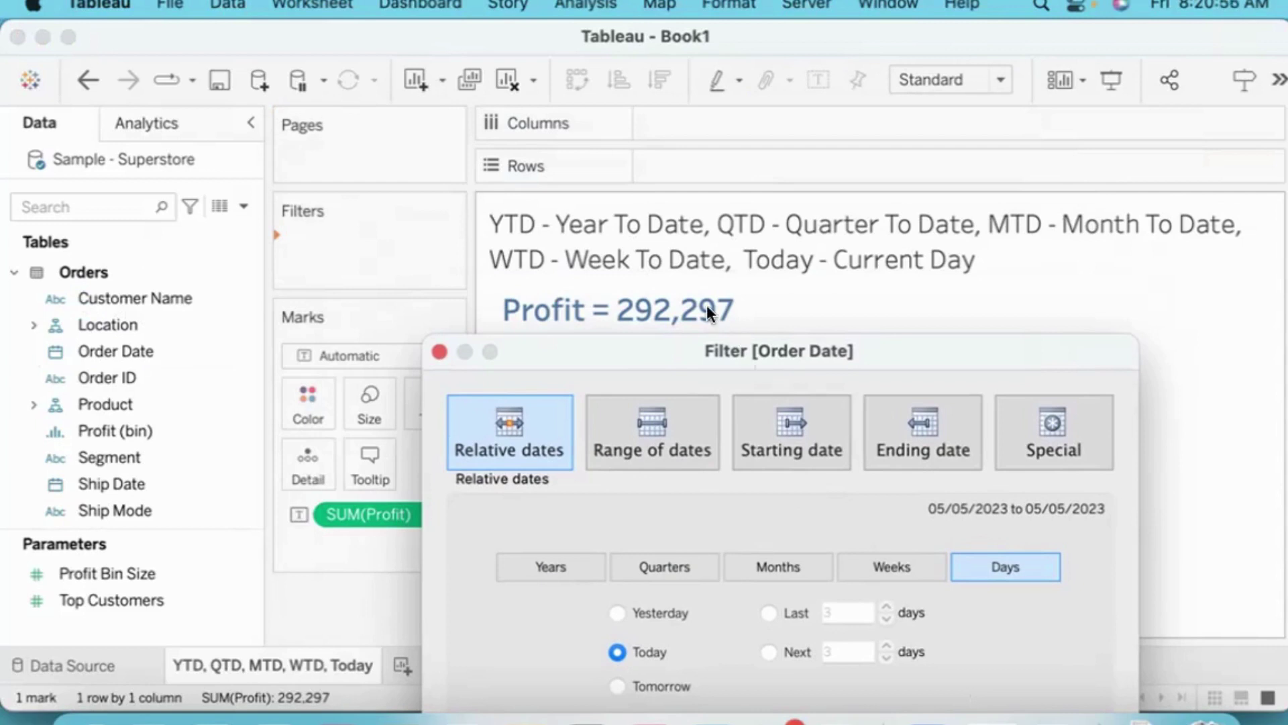
left_click_drag(678, 349, 982, 116)
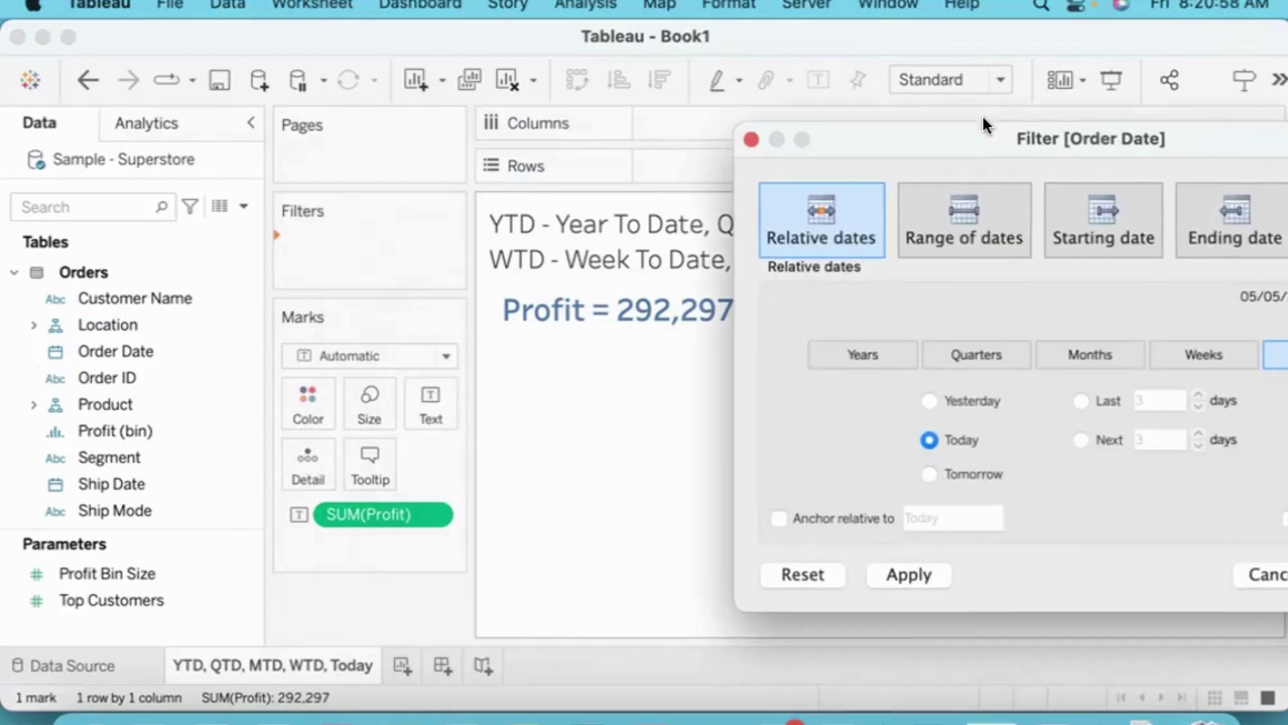
left_click(910, 574)
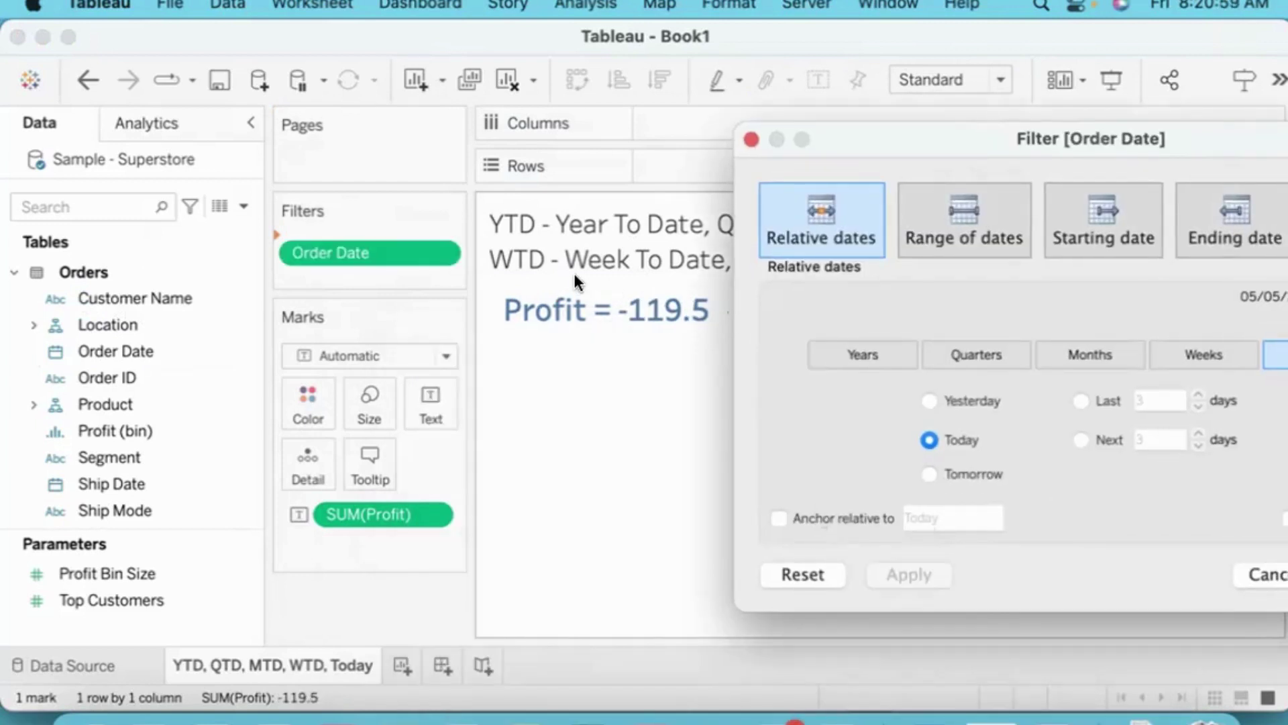
left_click_drag(794, 134, 429, 366)
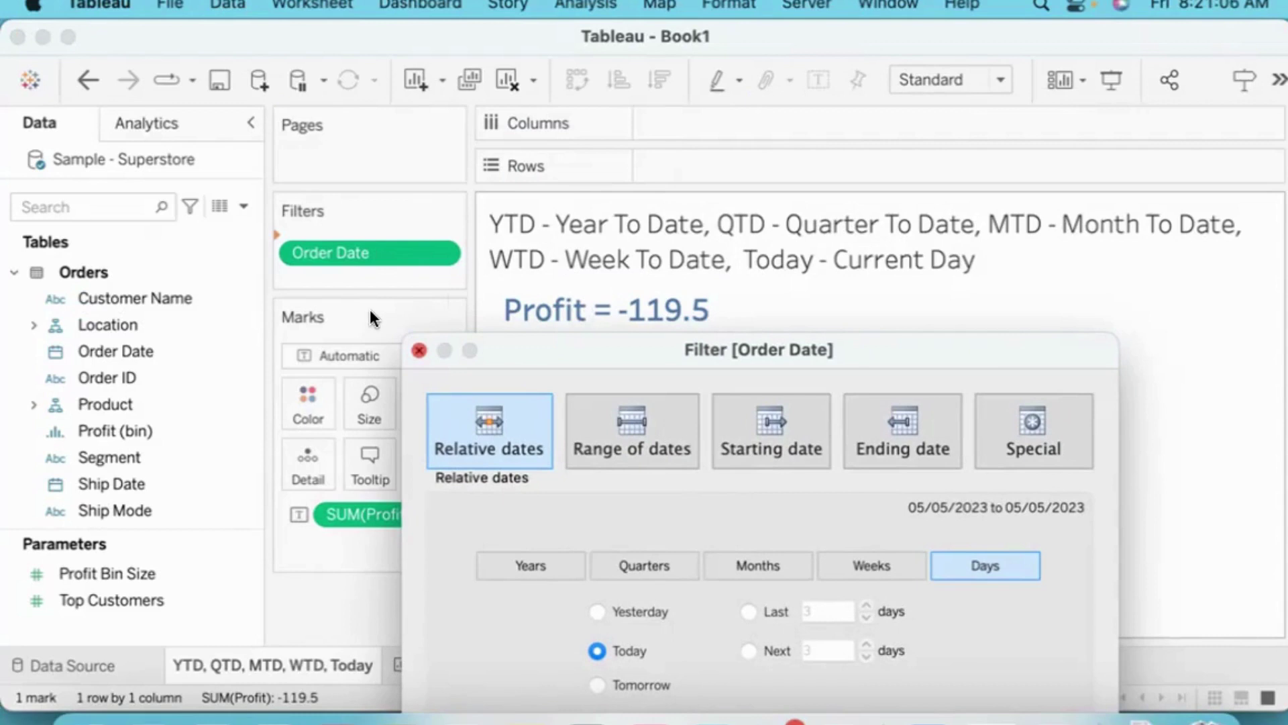
- Narrow the Filters and Marks area, and reopen the Order Date filter for editing with its dialog clear of the Profit value
left_click(418, 350)
left_click_drag(416, 292, 73, 276)
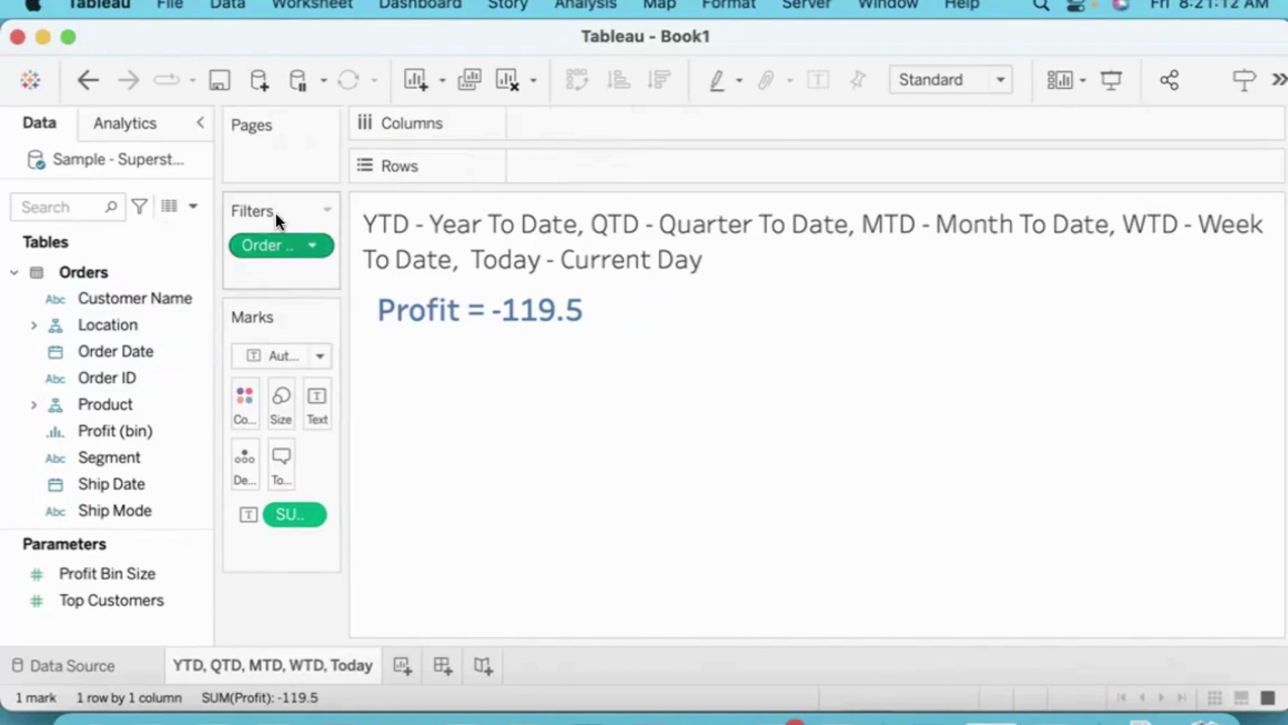
left_click(321, 246)
left_click(301, 32)
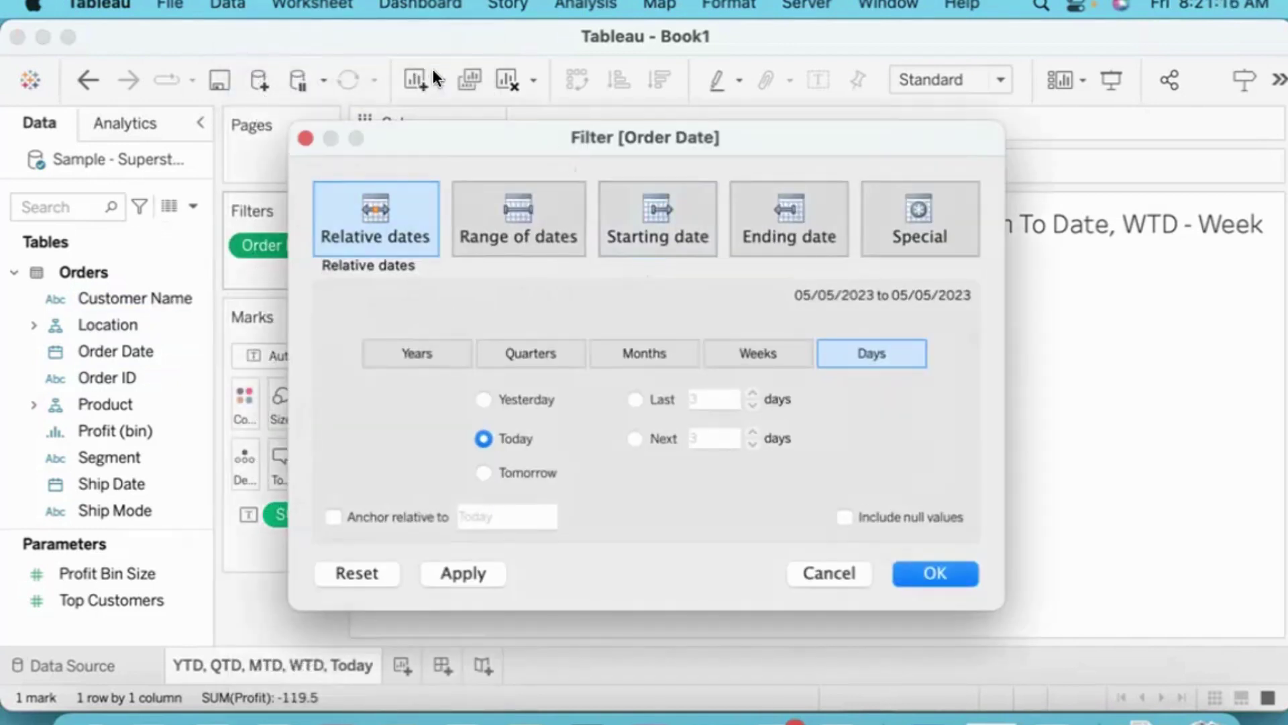
left_click_drag(380, 123, 675, 121)
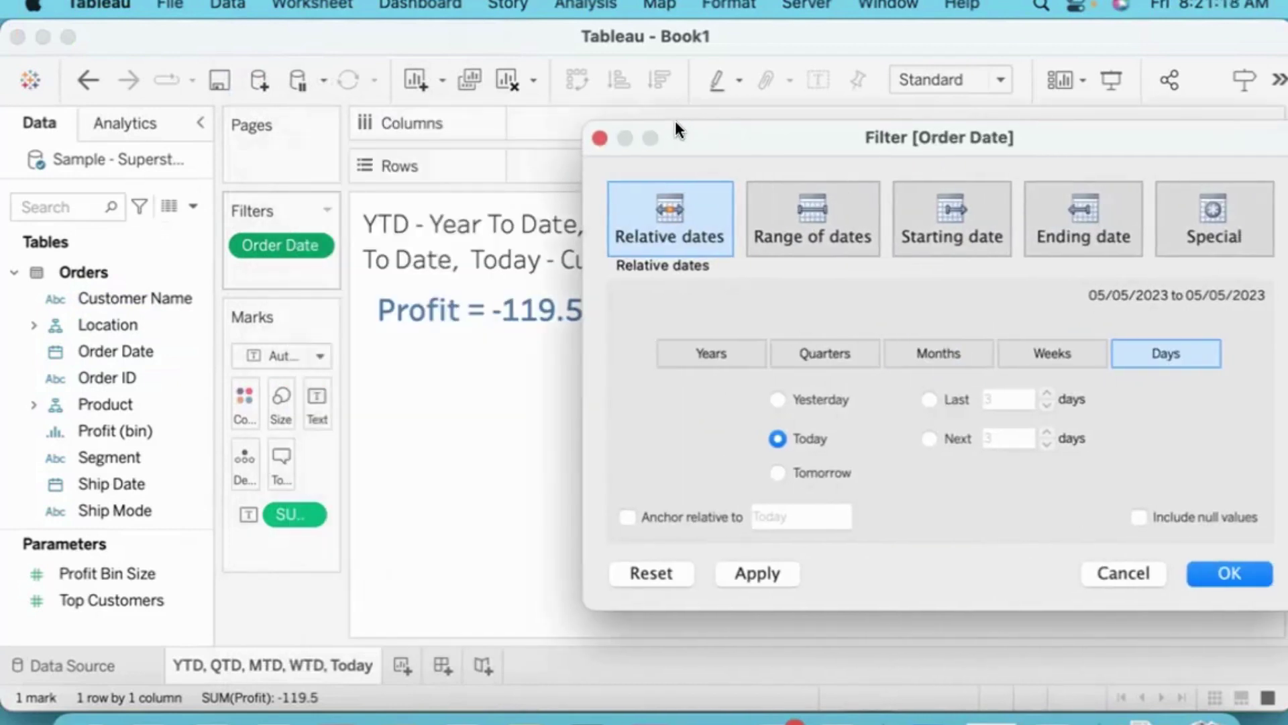
- Try This year and Previous year in the relative Order Date filter, and select Year to date
left_click(691, 354)
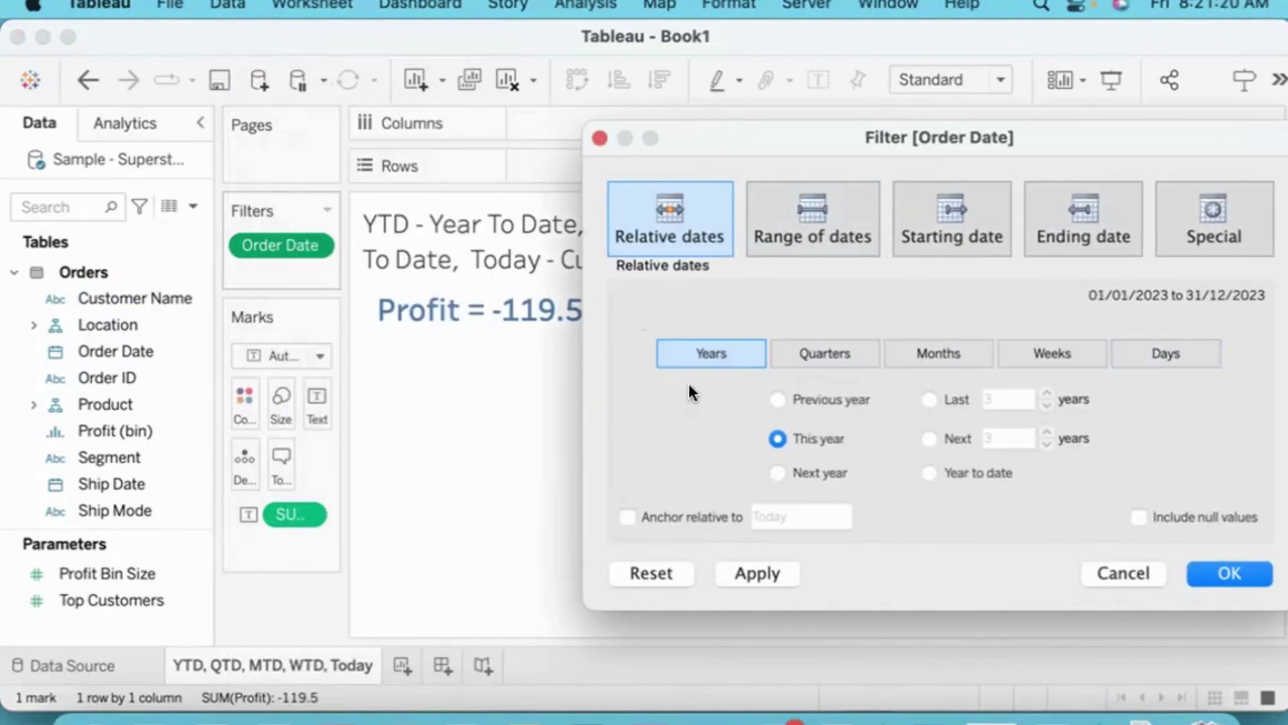
left_click(758, 573)
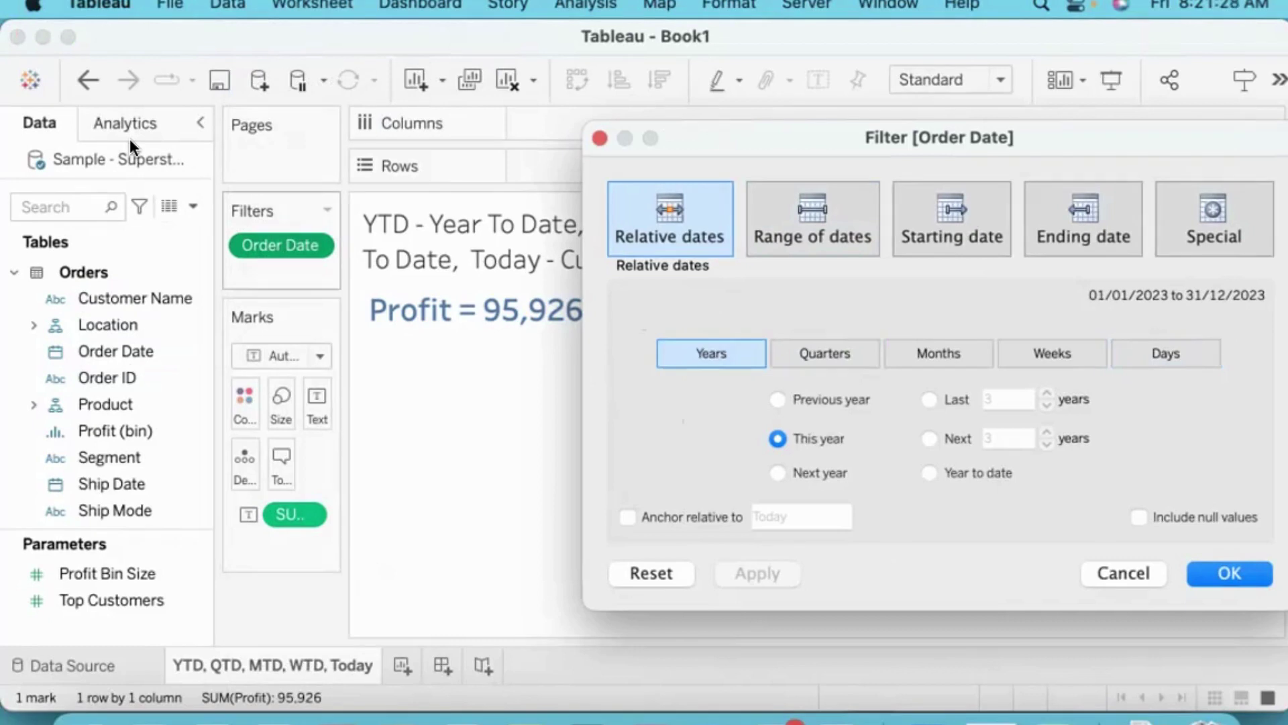
left_click(778, 399)
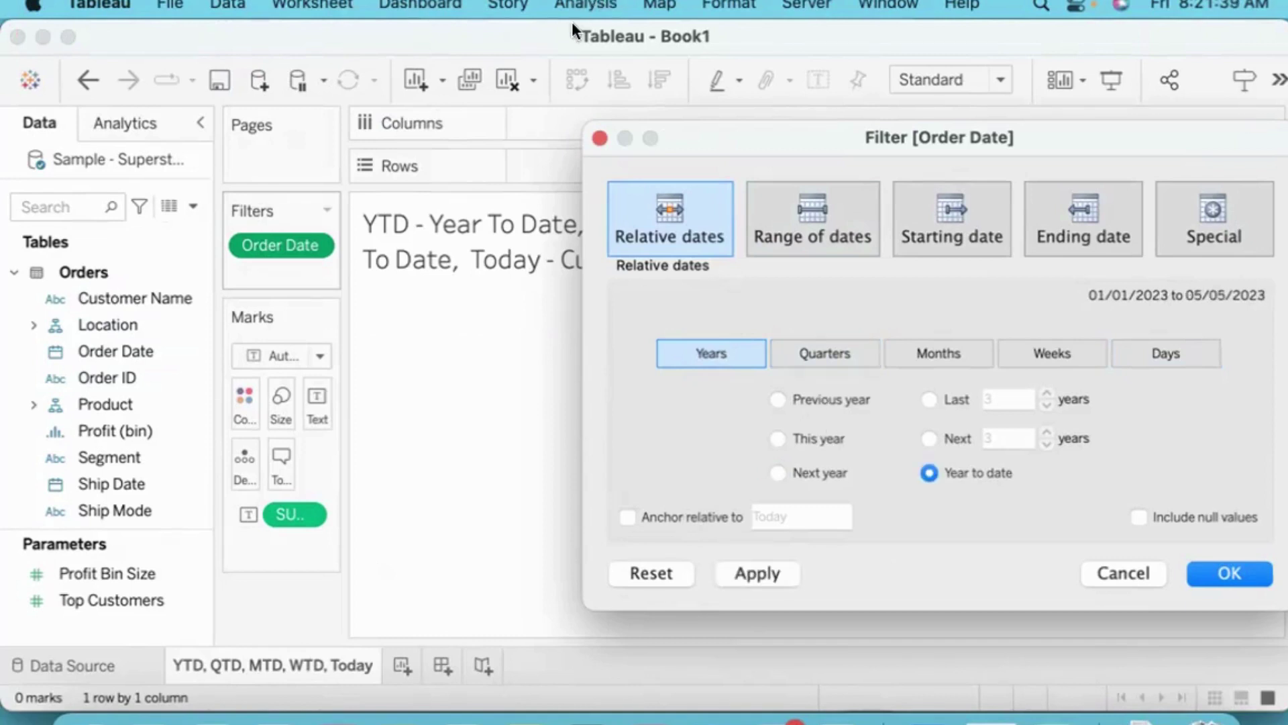
- Annotate the filter dialog in red by underlining the Year to date option and marking the date range
left_click(820, 42)
left_click_drag(910, 491, 1038, 493)
mouse_move(985, 272)
left_mouse_down()
mouse_move(969, 264)
mouse_move(976, 236)
mouse_move(1121, 230)
mouse_move(1142, 264)
mouse_move(1090, 278)
mouse_move(972, 277)
mouse_move(1131, 275)
left_mouse_up()
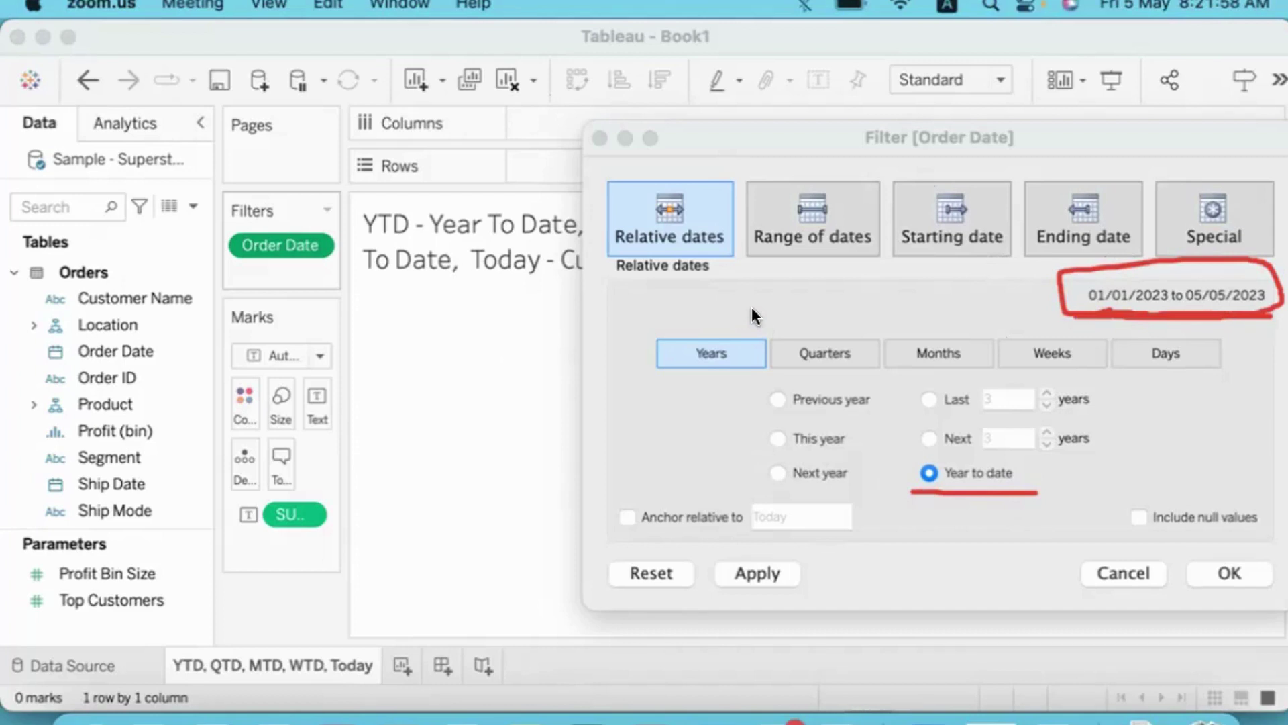
- Cycle the Order Date filter through quarter, month and week to date and Today, and confirm it with Year to date
left_click(805, 353)
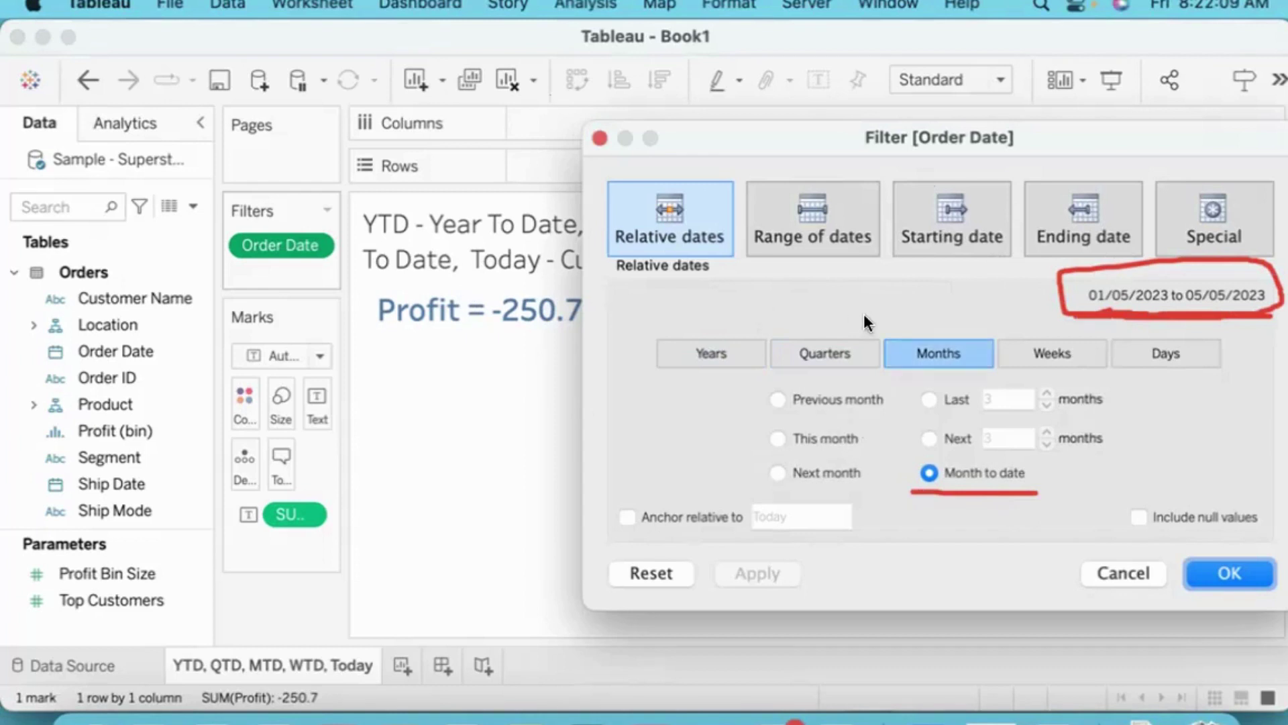
left_click(1053, 353)
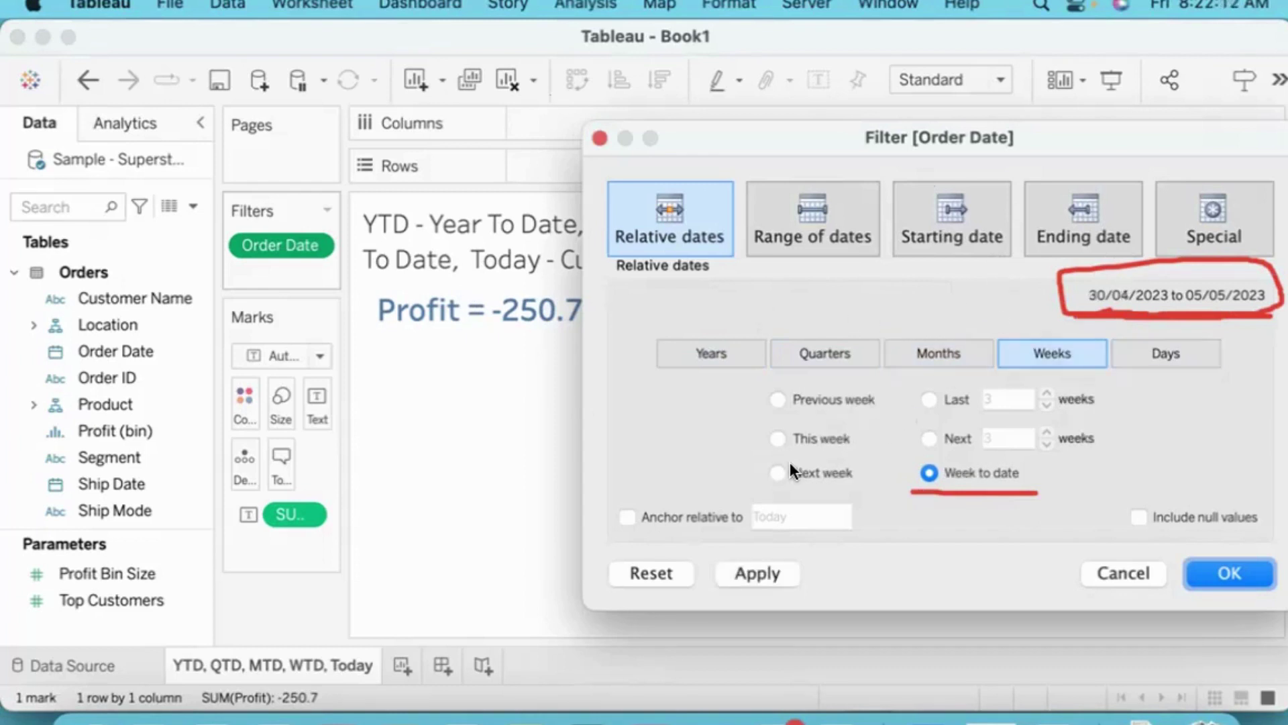
left_click(757, 573)
left_click(1166, 353)
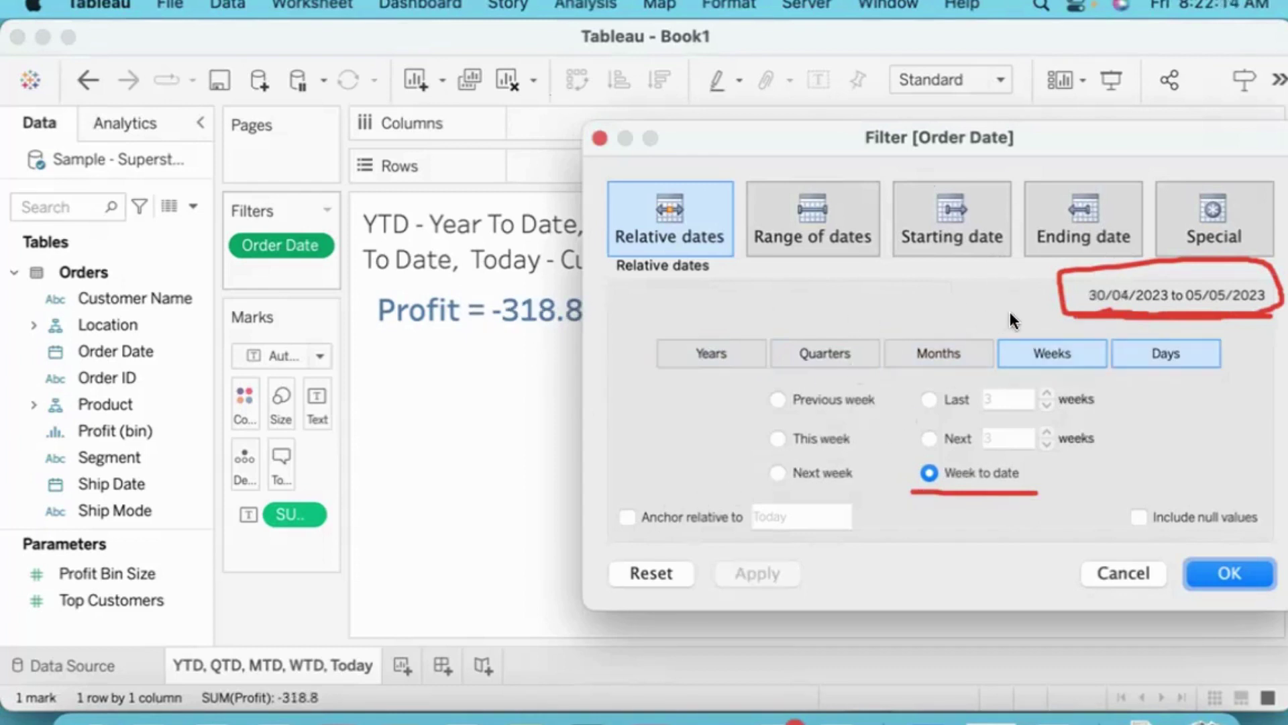
left_click(757, 573)
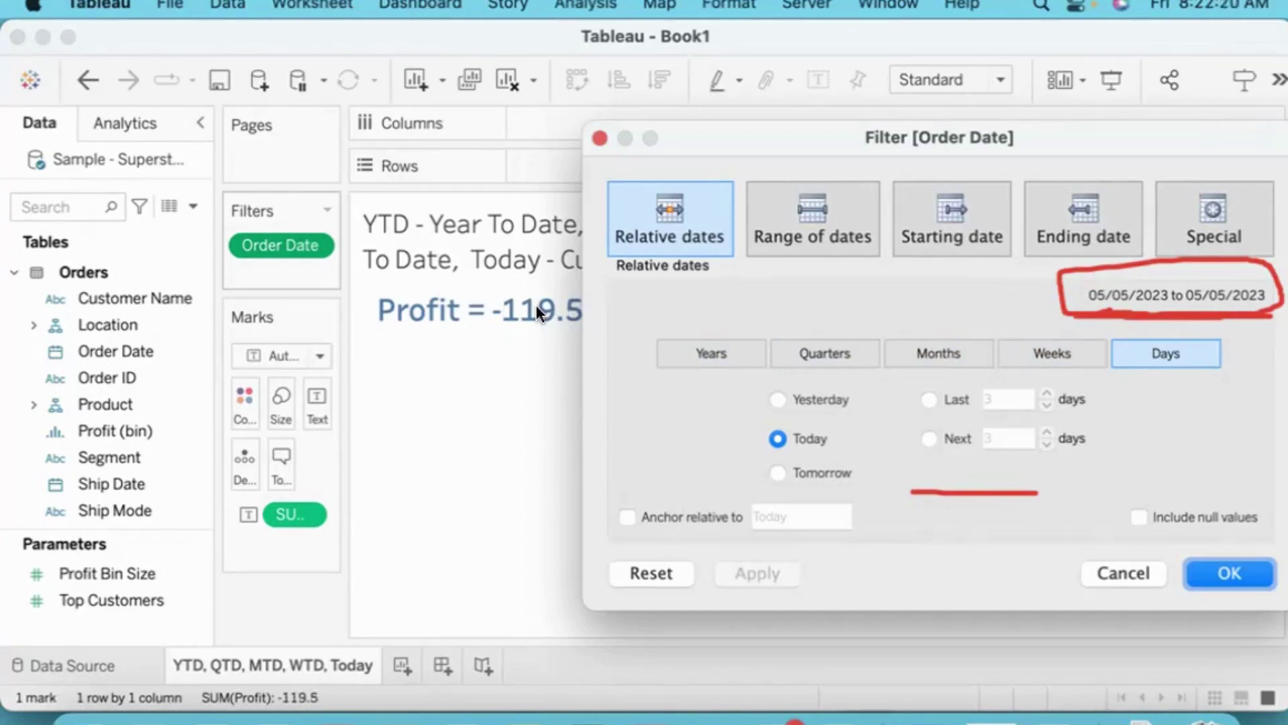
left_click(711, 353)
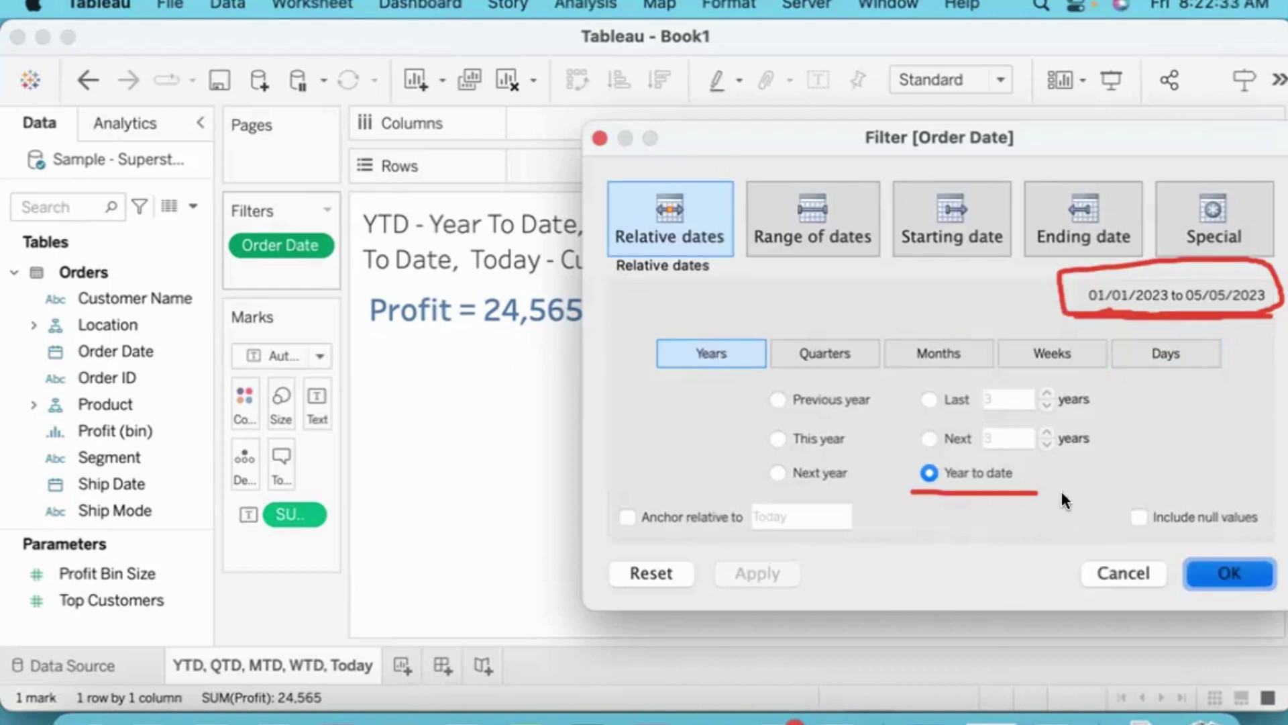
key("Return")
- Show the Order Date filter control on the worksheet and clear the red annotations
right_click(281, 243)
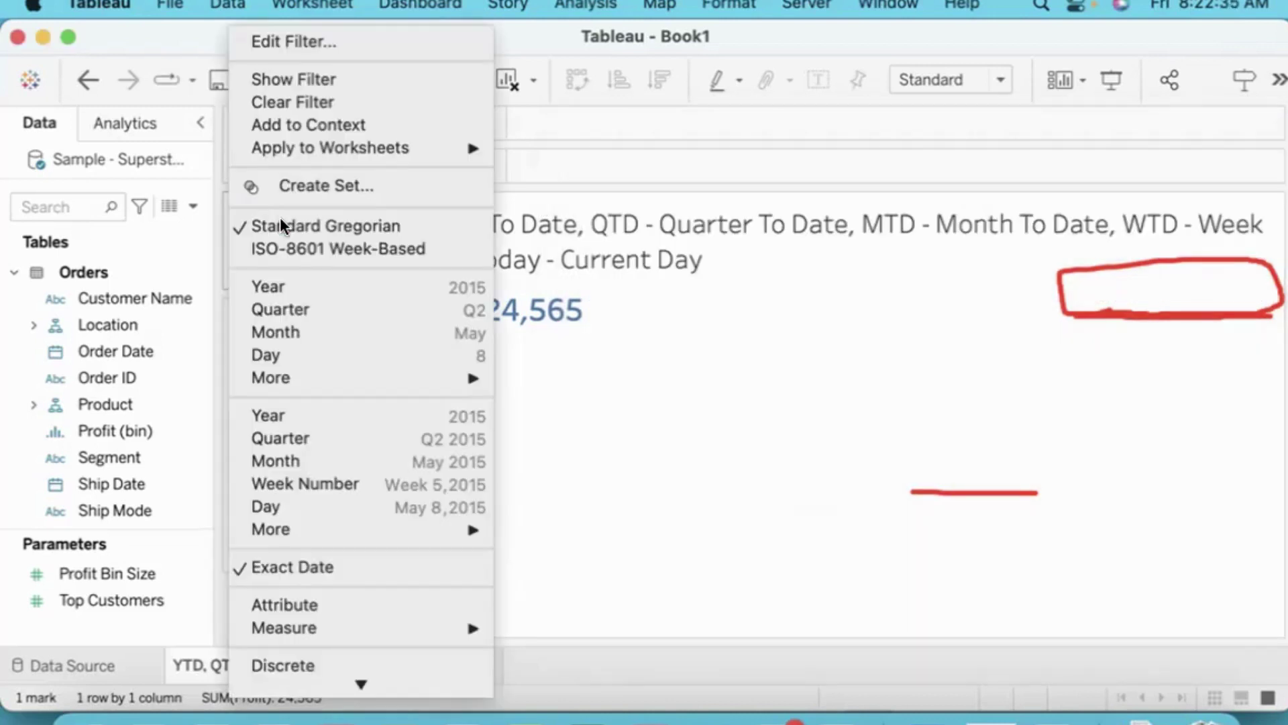
left_click(304, 78)
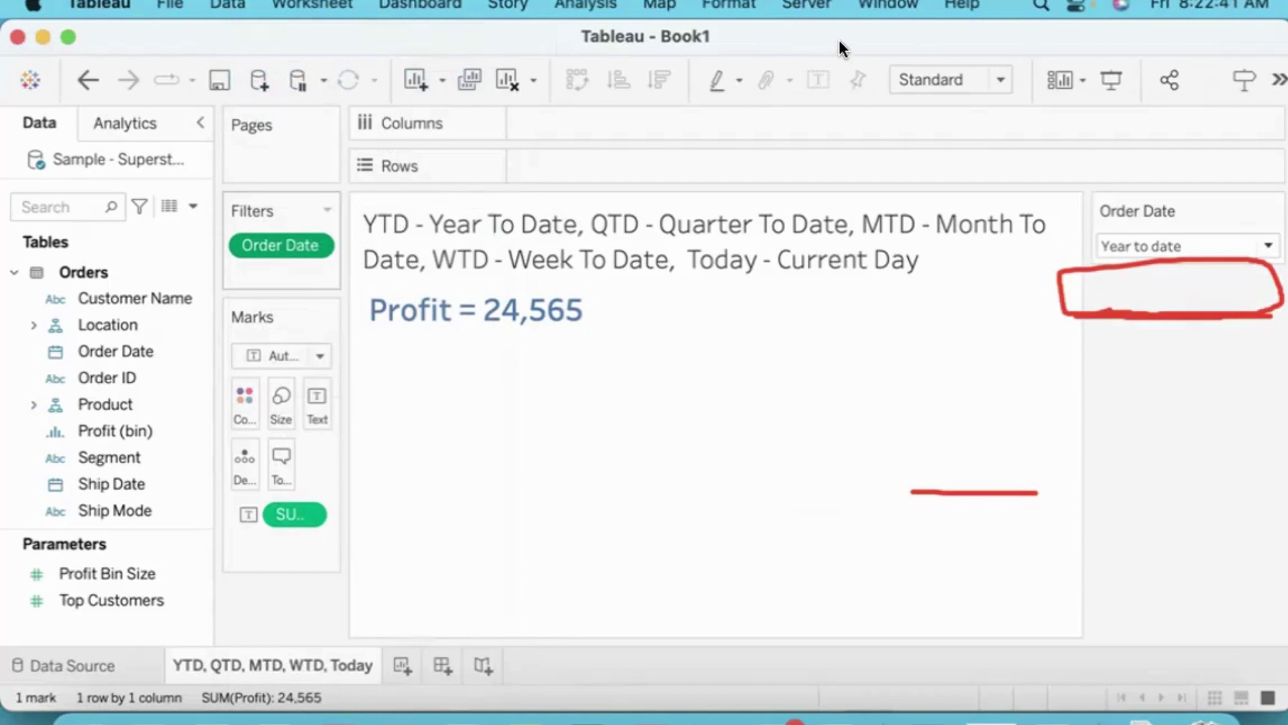
left_click(650, 132)
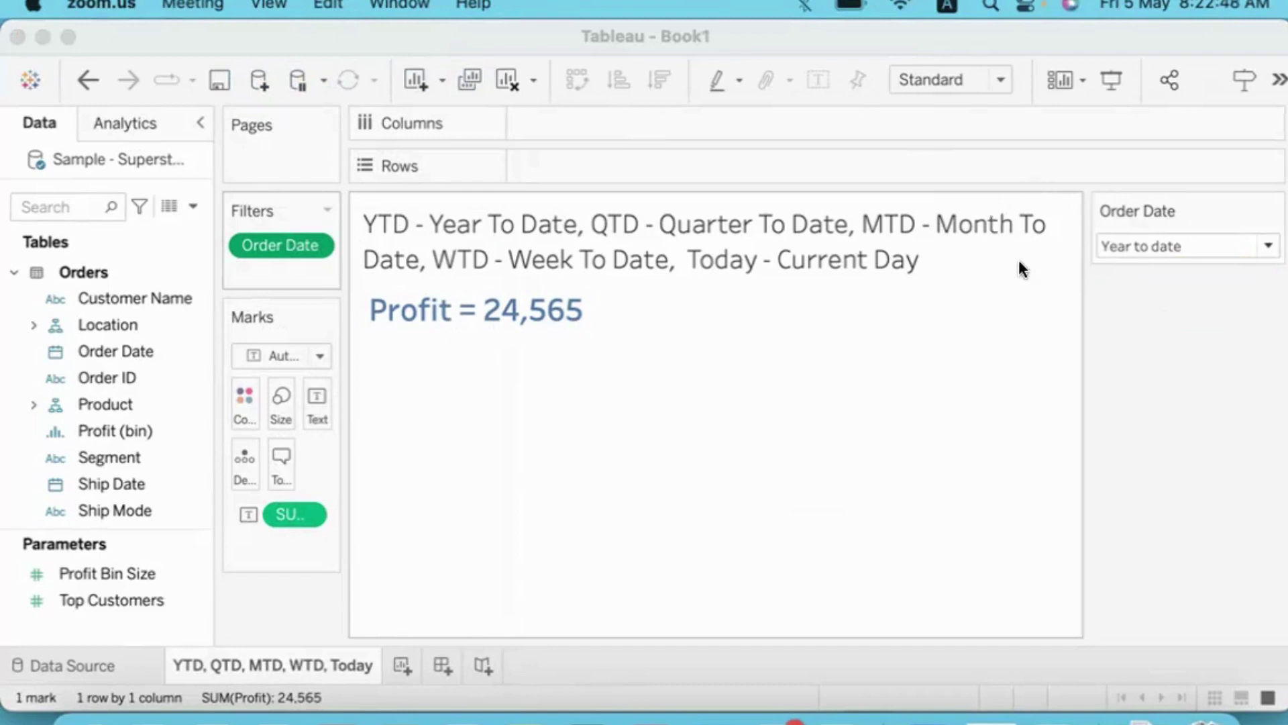
- Use the displayed Order Date filter to try Quarter to date, Month to date, Week to date, Yesterday, Tomorrow and Today
left_click(1187, 245)
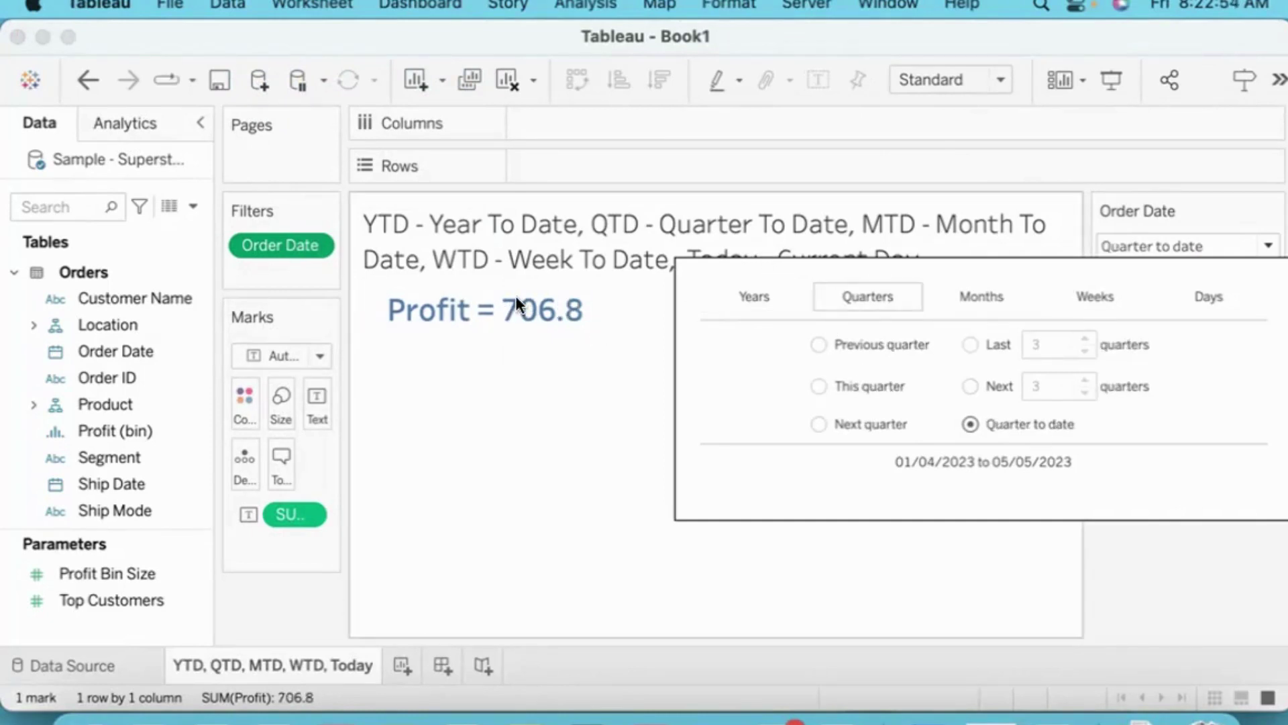
left_click(981, 296)
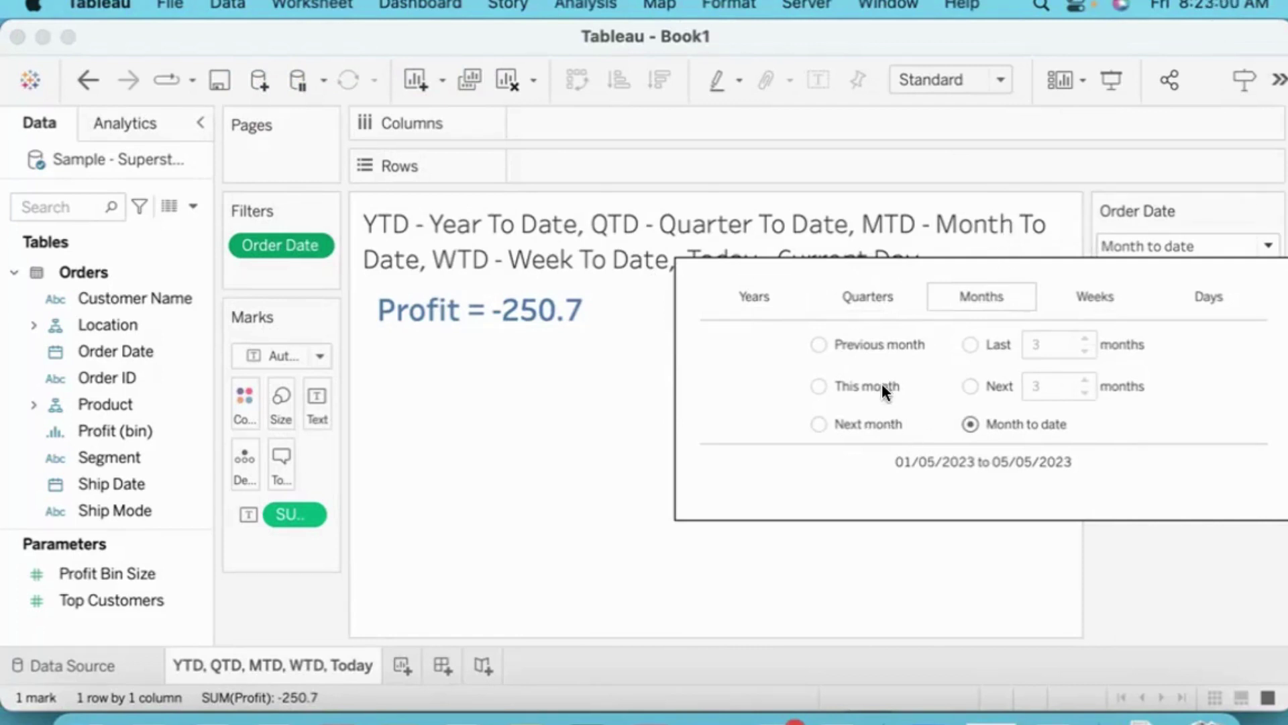
left_click(1095, 295)
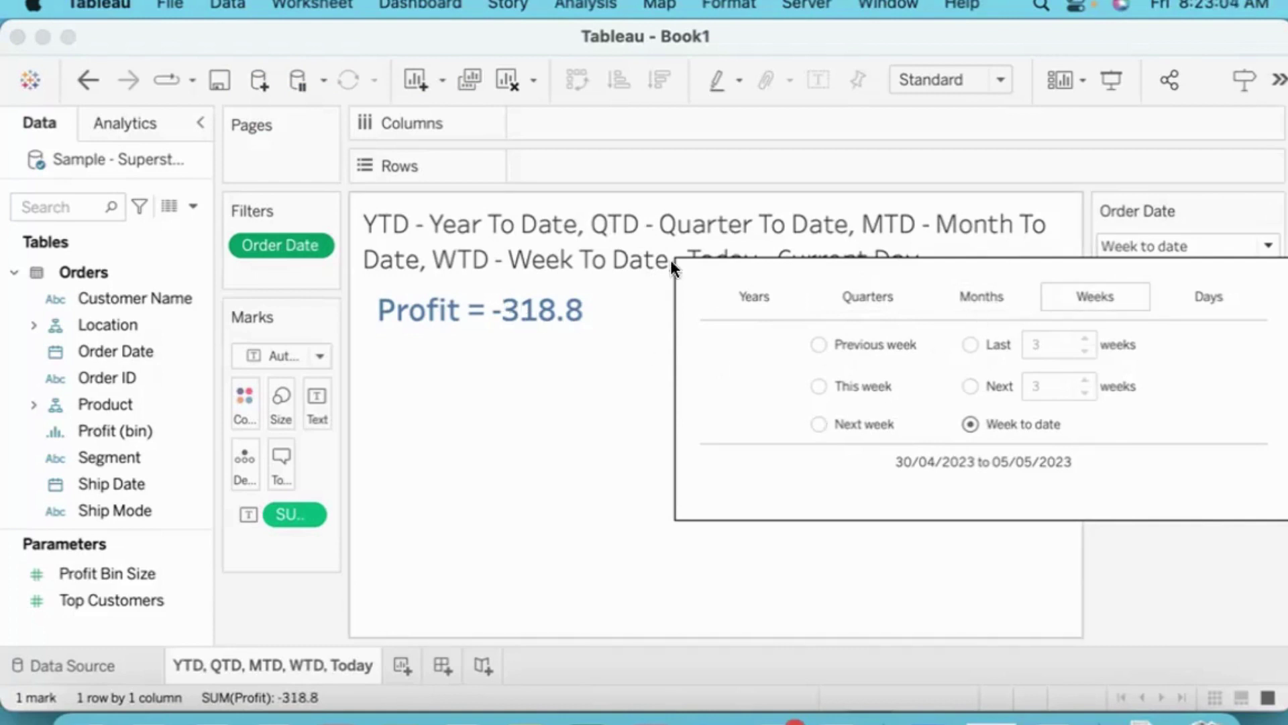
left_click(1208, 296)
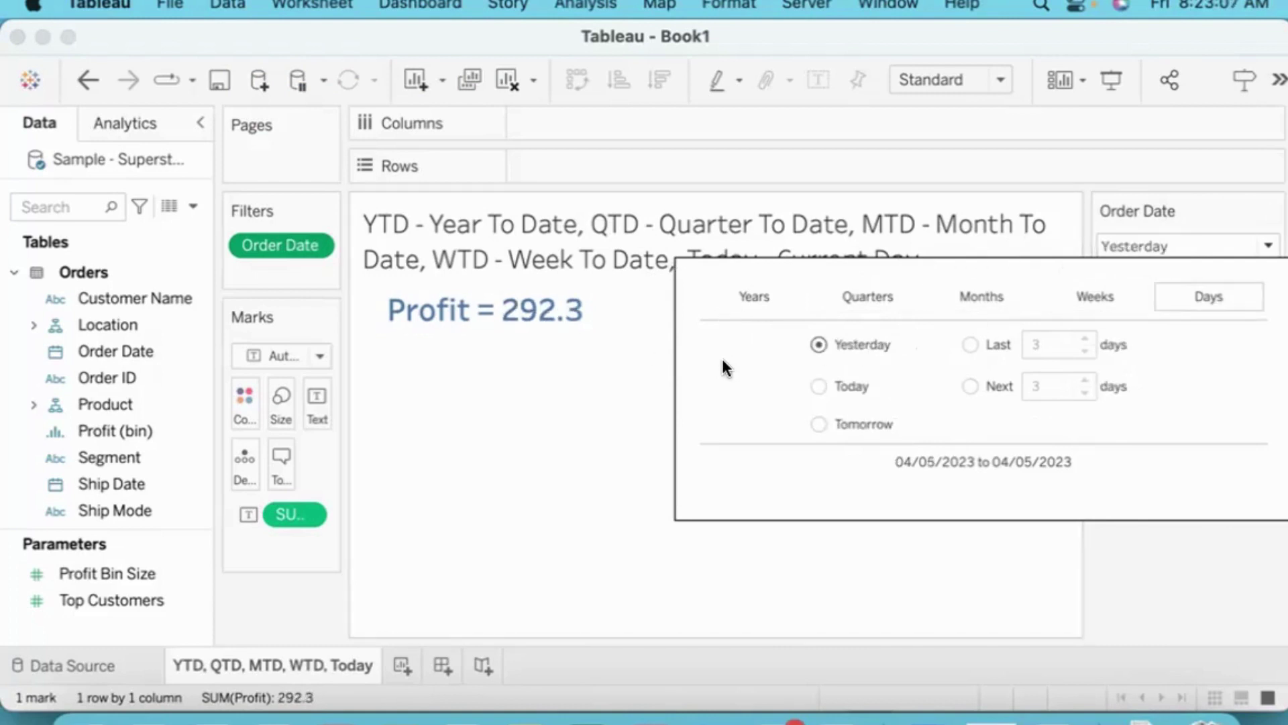
left_click(818, 425)
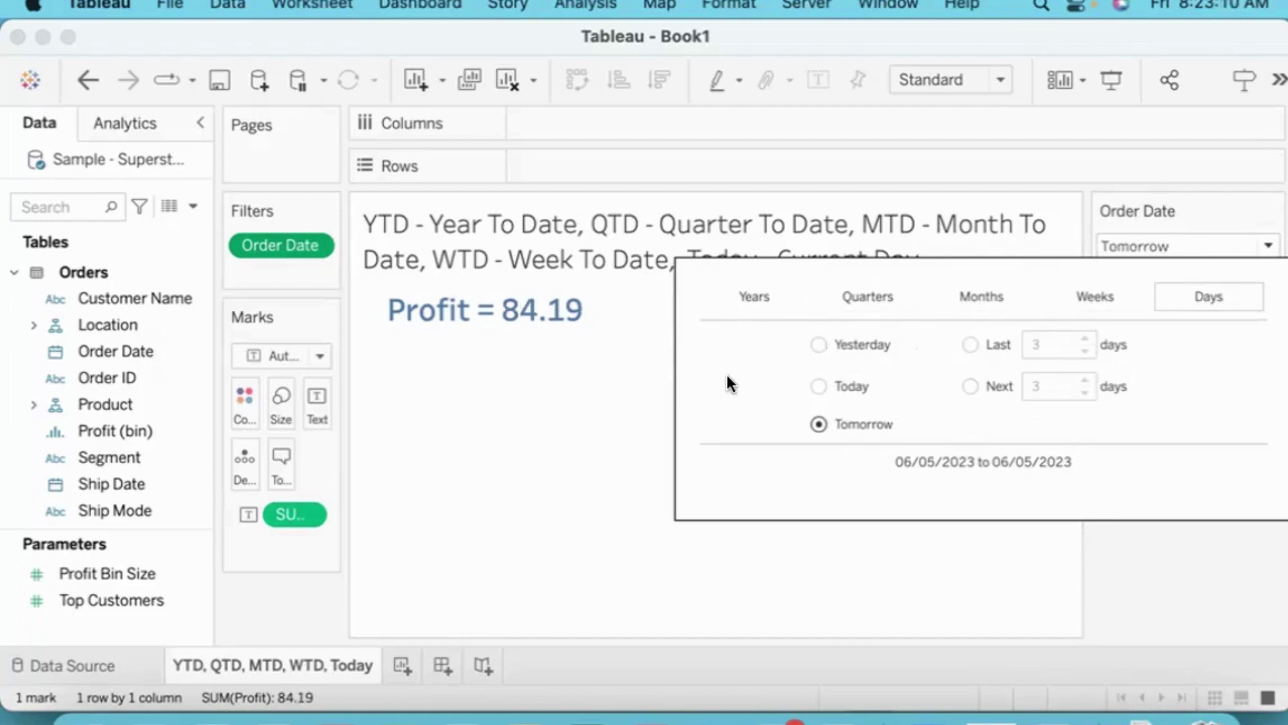
left_click(819, 386)
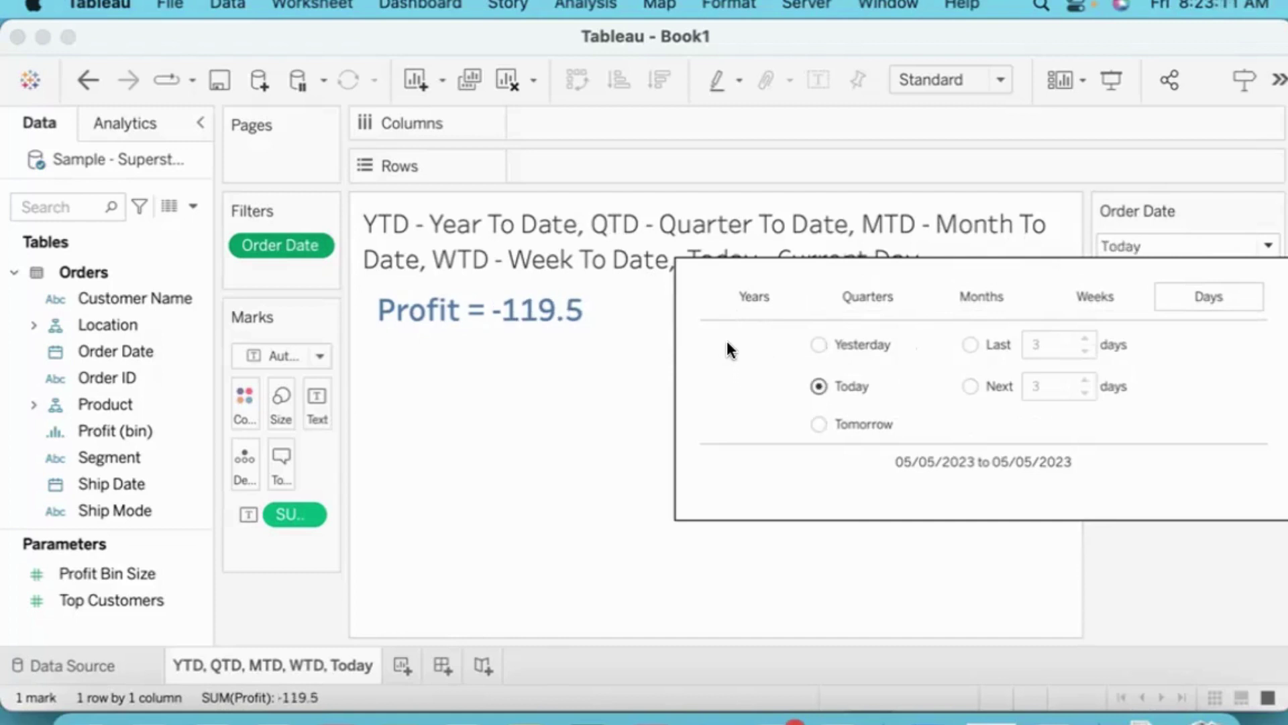
- Filter Order Date by the last 3, 45, 60 and 90 days in turn to compare the Profit values
left_click(971, 344)
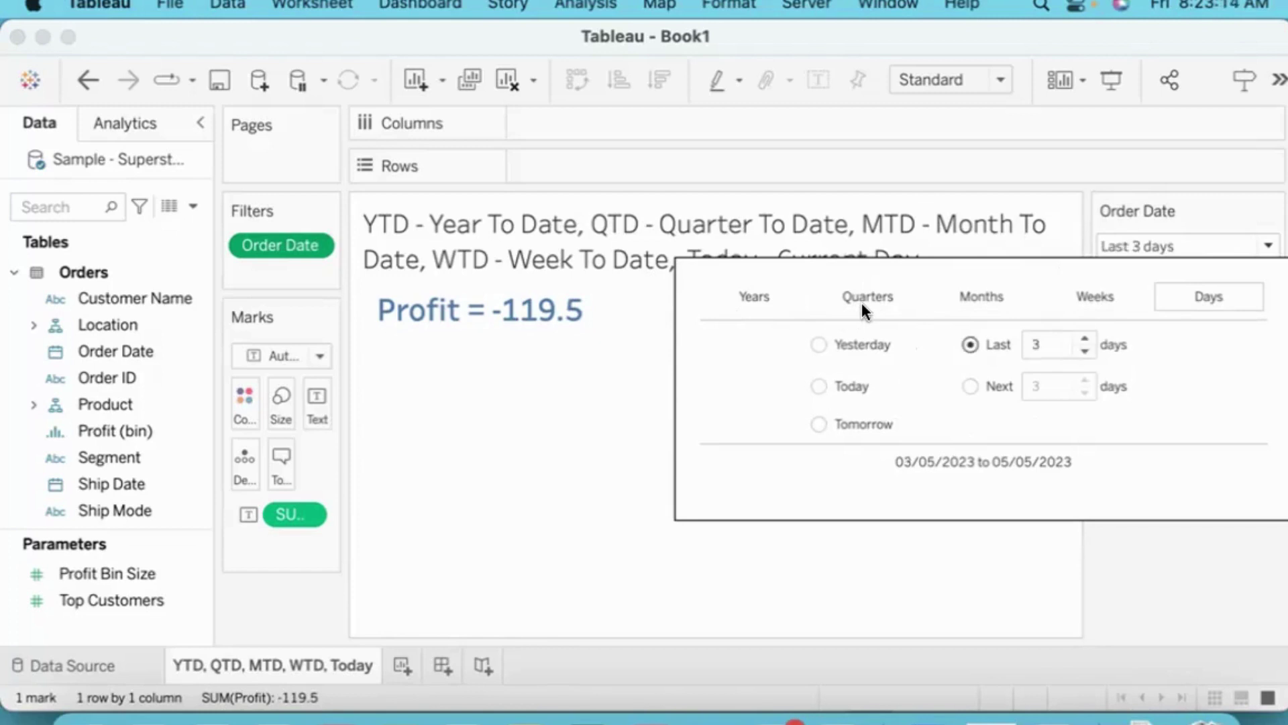
key("Tab")
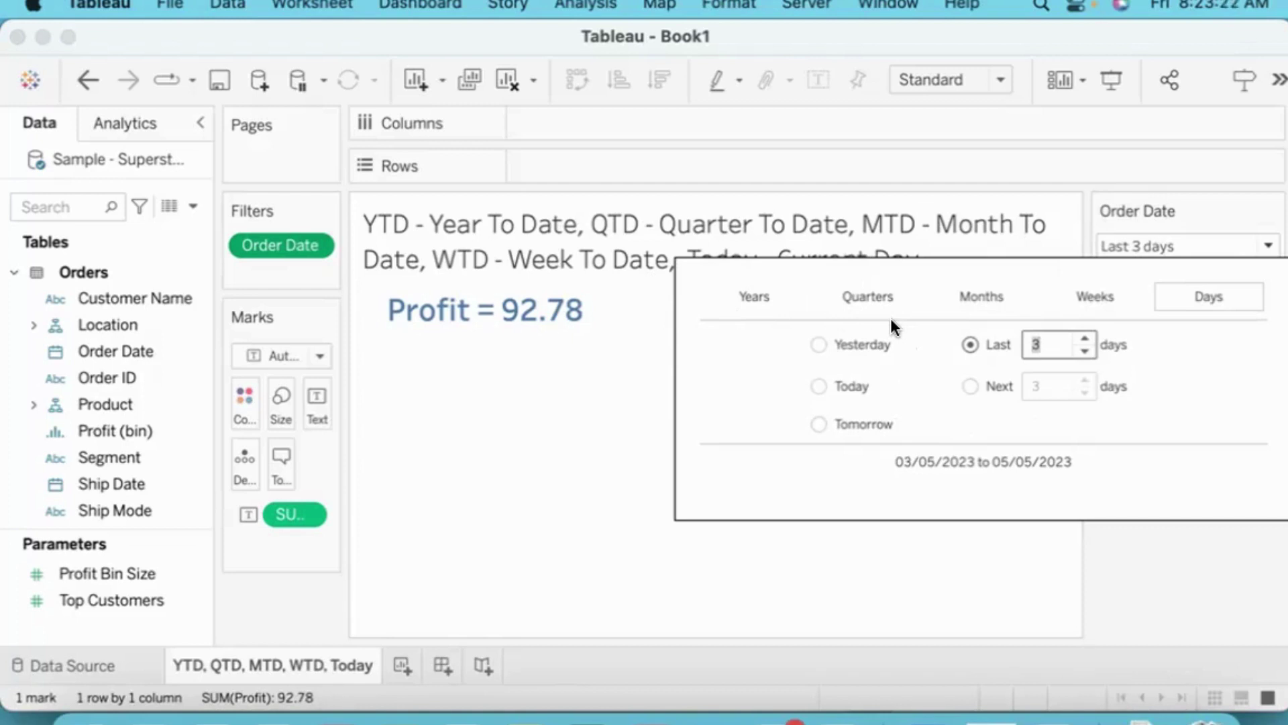
type("45")
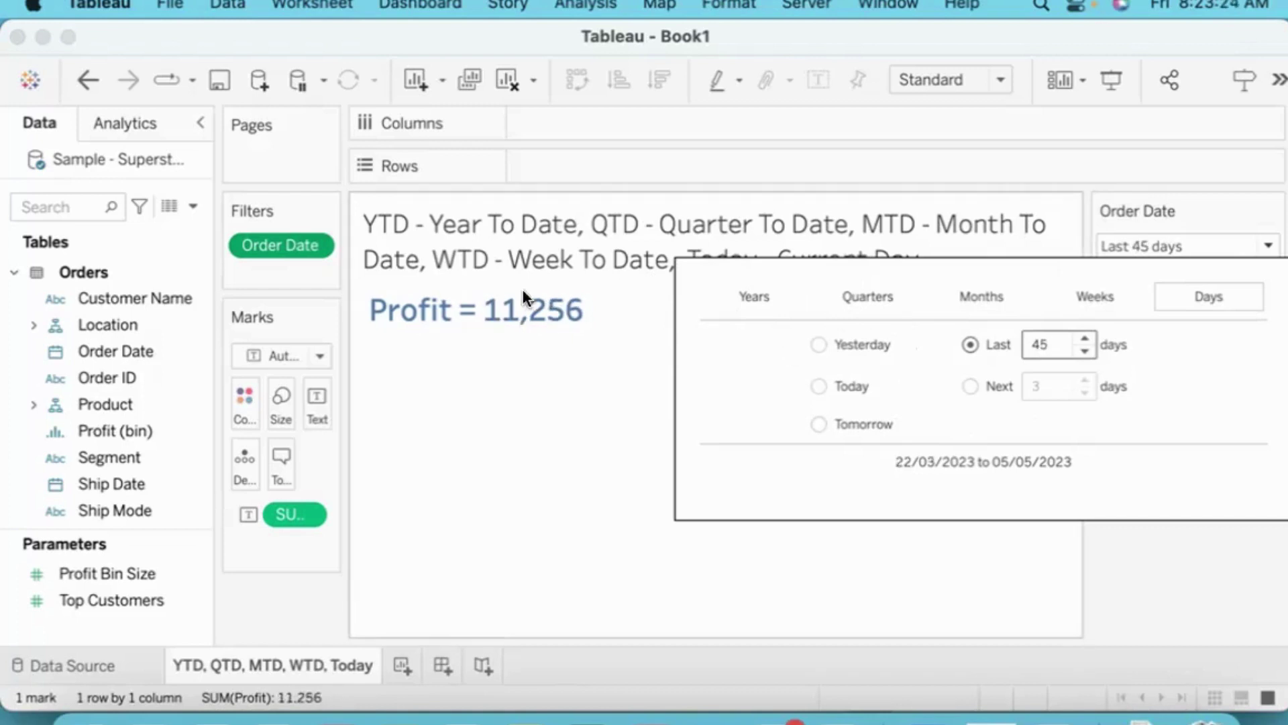
key("super+a")
type("60")
key("Return")
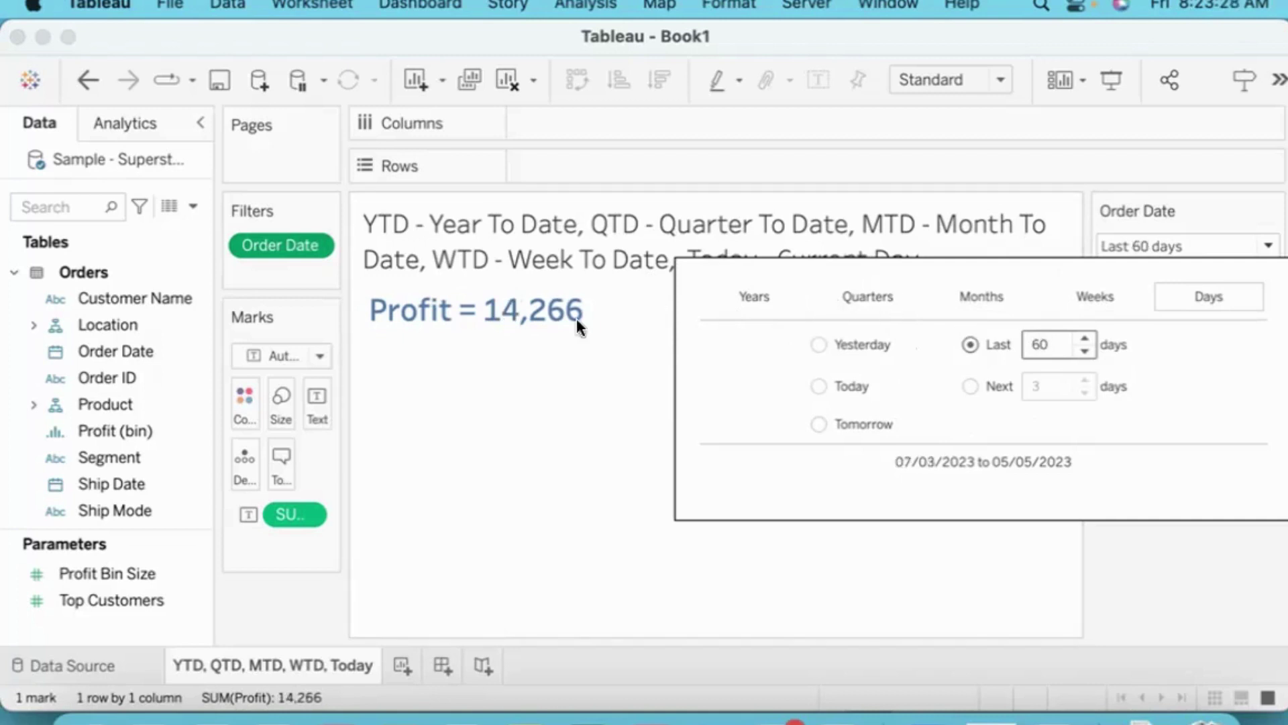
type("90")
mouse_move(473, 289)
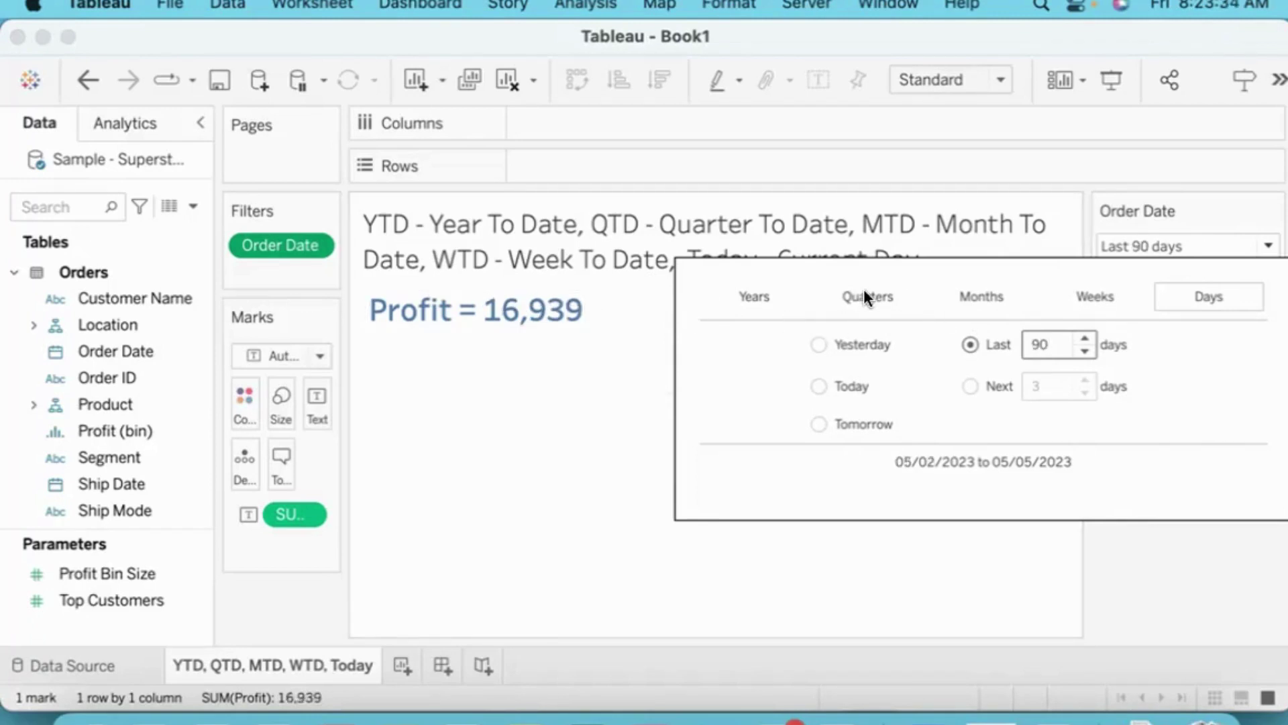
- Set the Order Date filter to Year to date and then to Quarter to date, and close its options
left_click(755, 296)
left_click(970, 425)
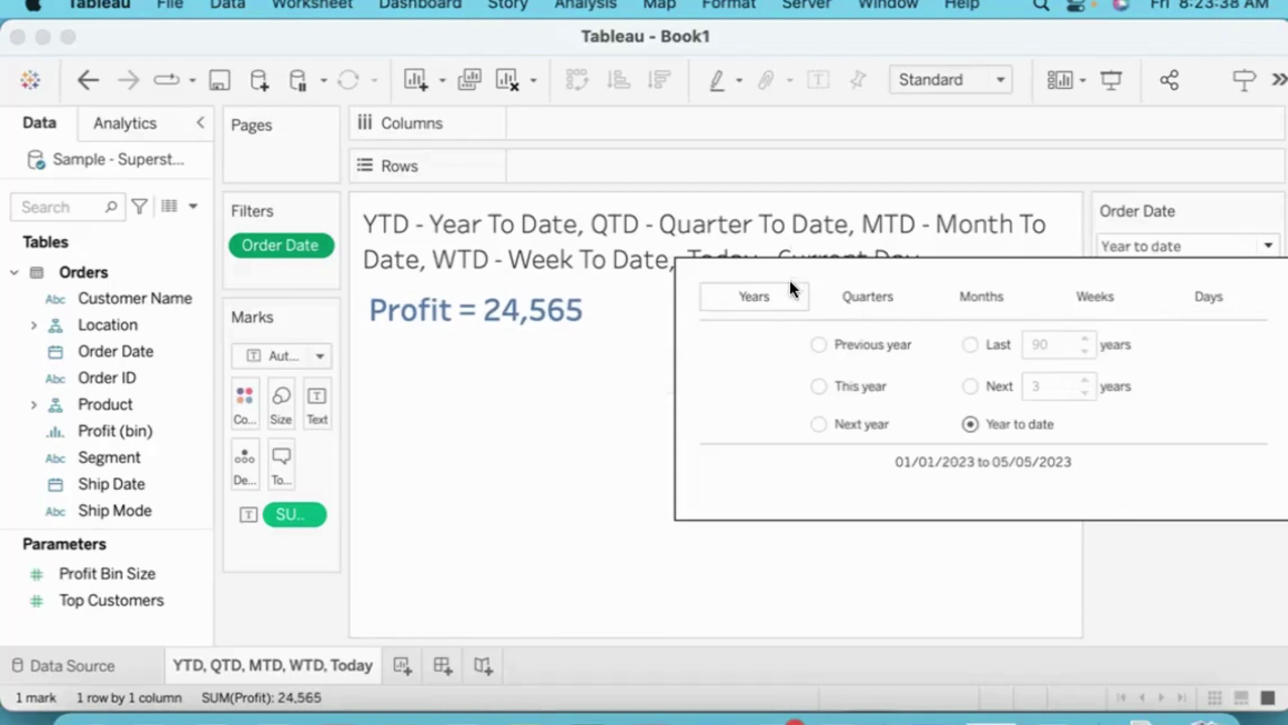
left_click(868, 295)
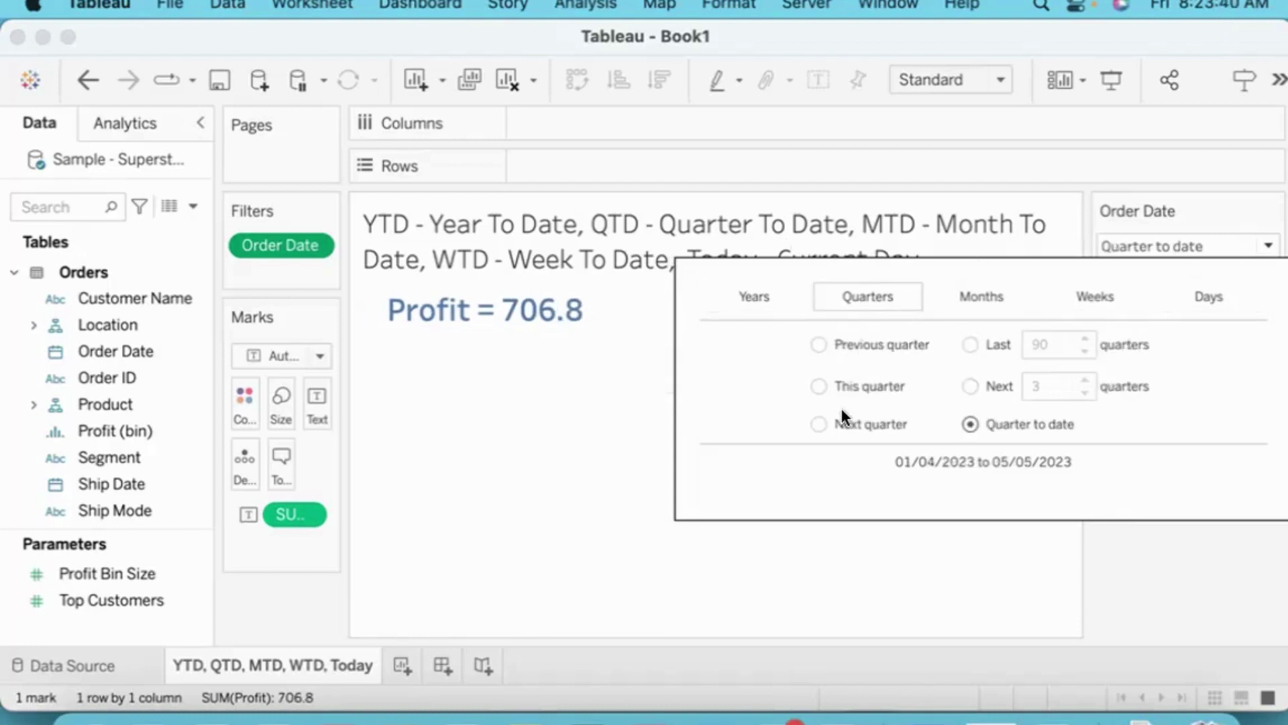
left_click(797, 500)
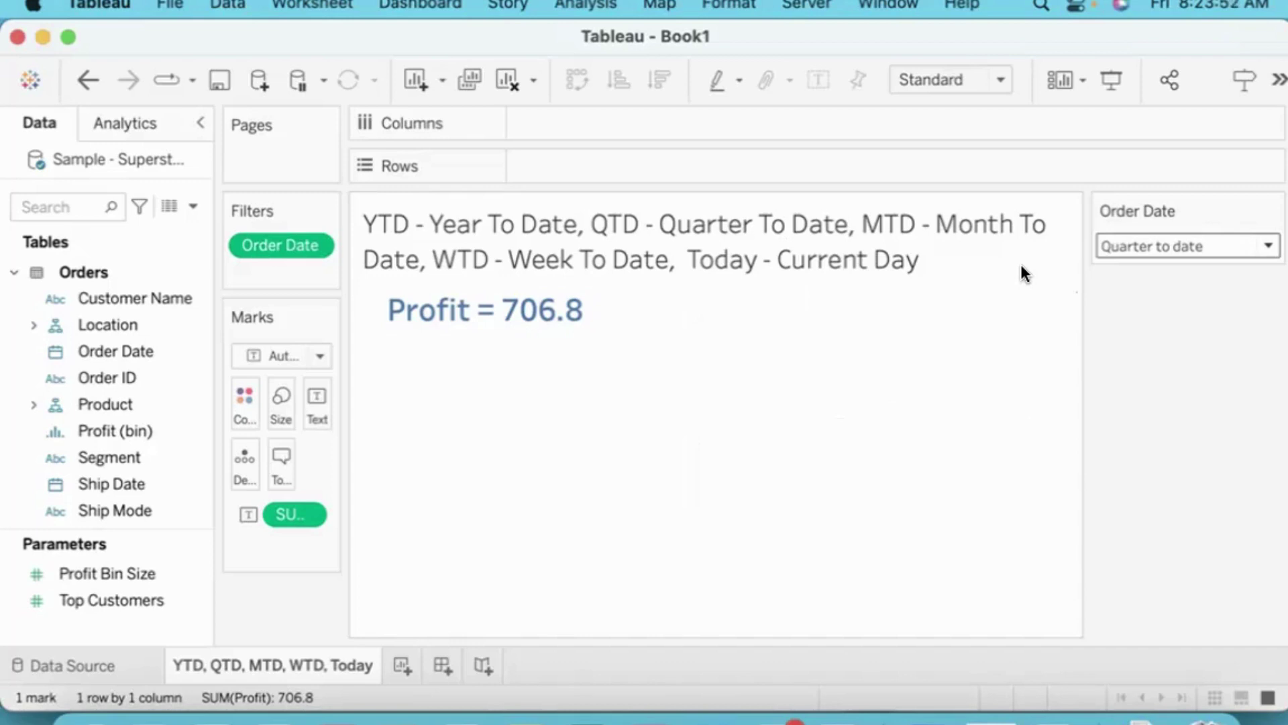
- Build a new worksheet with Order Date on Rows, keeping only 2023 and drilling down to quarters and months
mouse_move(501, 290)
left_click(403, 665)
left_click_drag(94, 350, 558, 156)
right_click(485, 368)
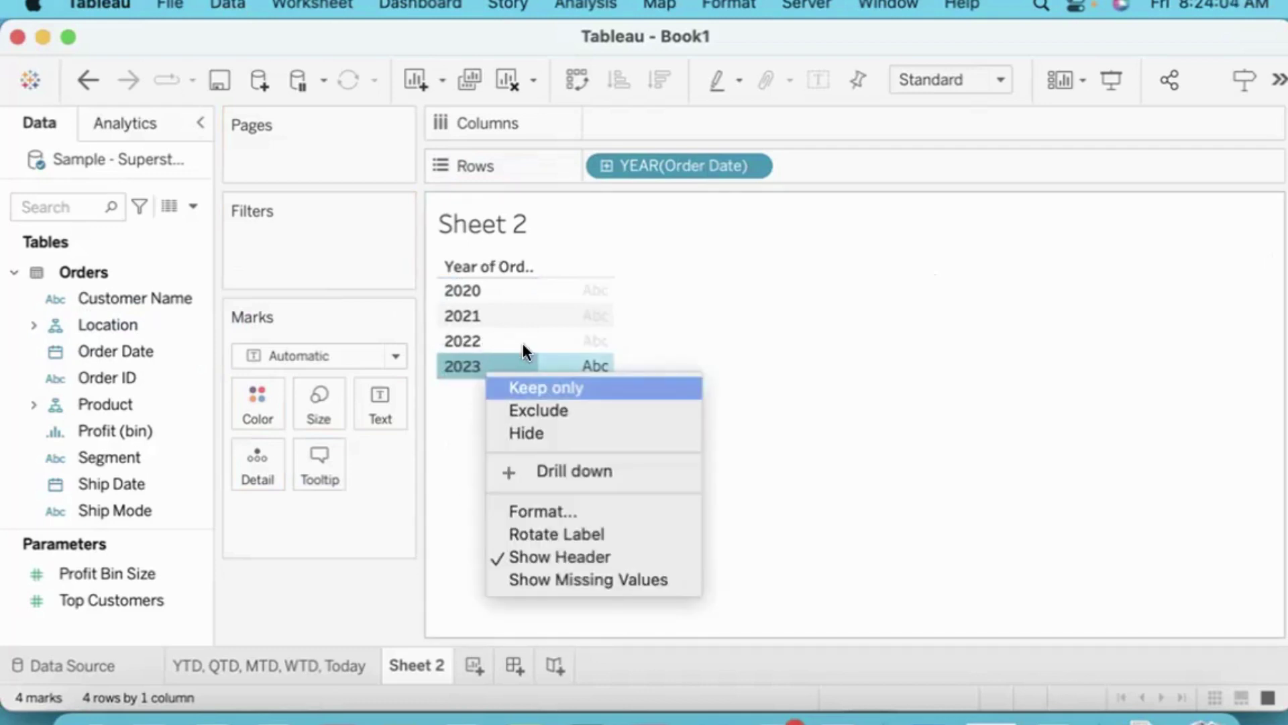
left_click(534, 387)
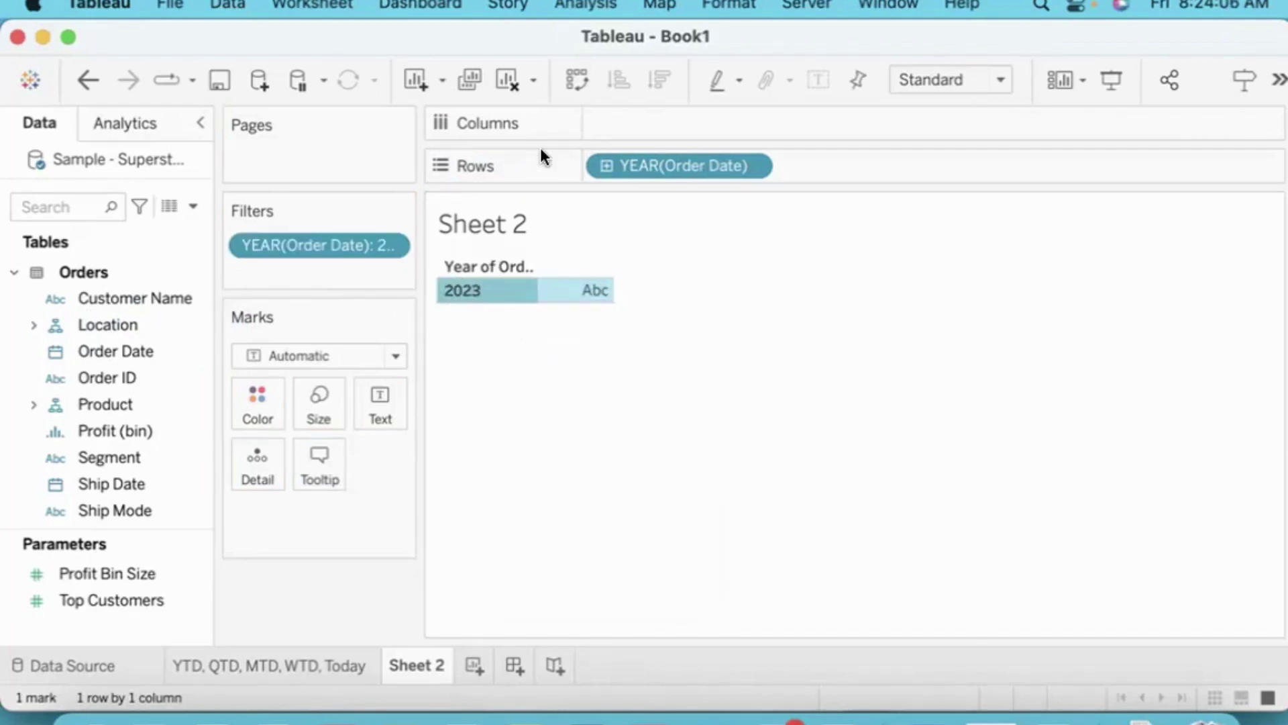
left_click(606, 166)
left_click(796, 166)
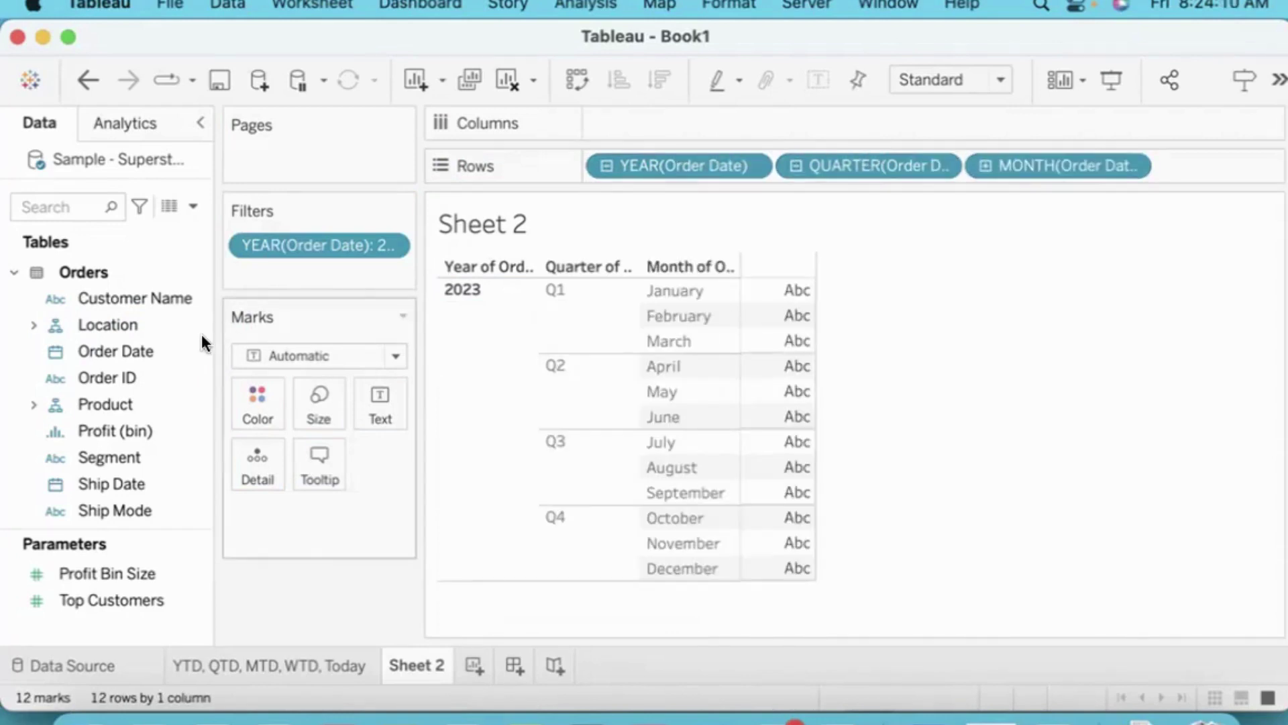
- Return to the YTD, QTD, MTD, WTD, Today worksheet and view the options of the Order Date filter
key("ctrl+Page_Up")
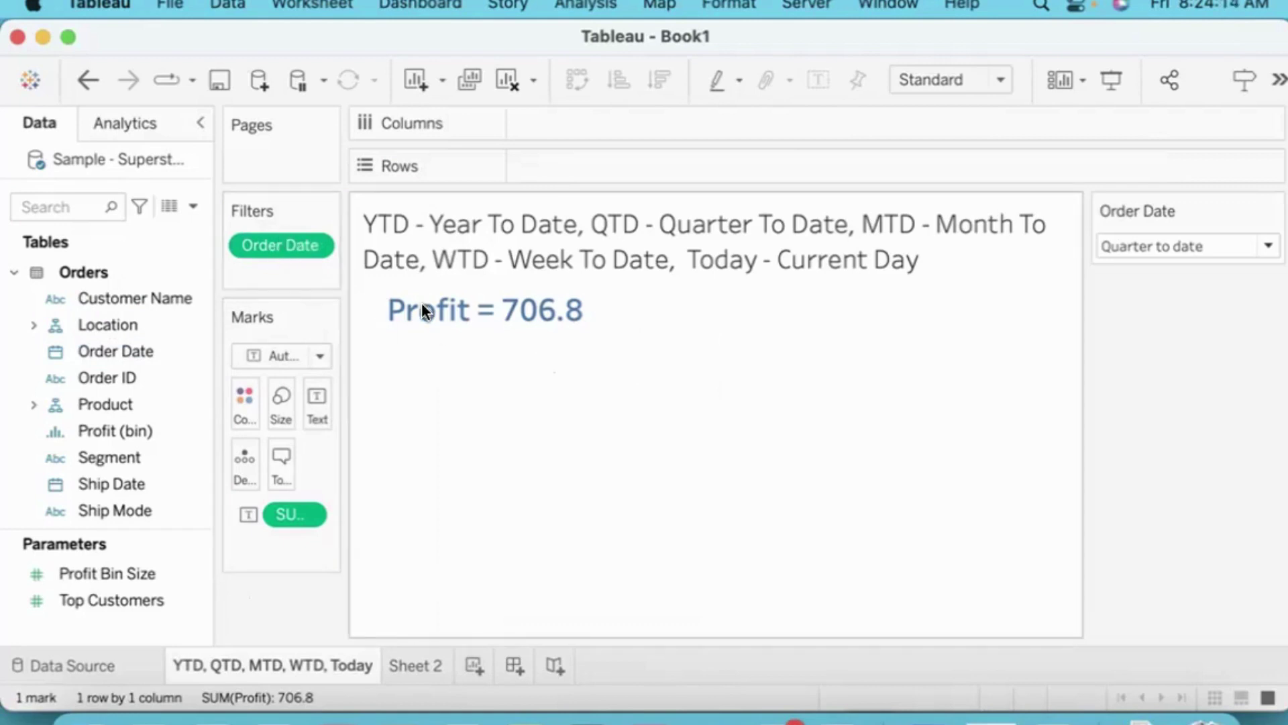
left_click(313, 245)
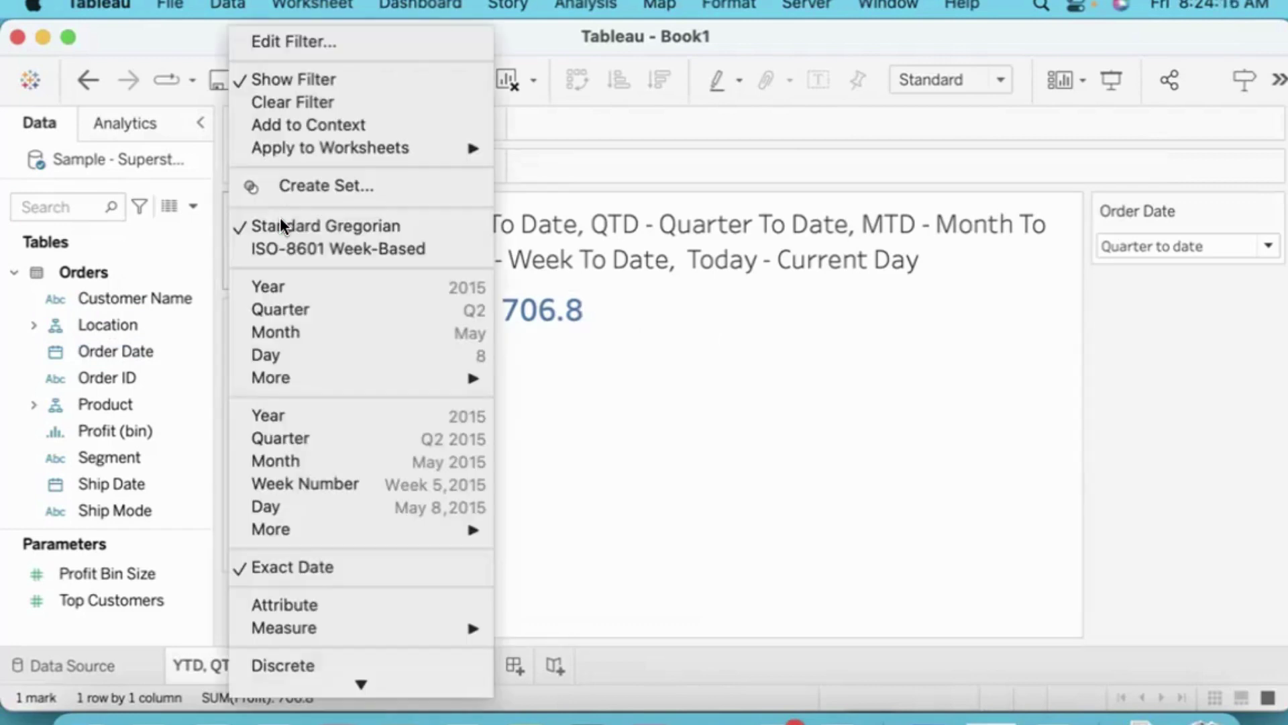
left_click(604, 314)
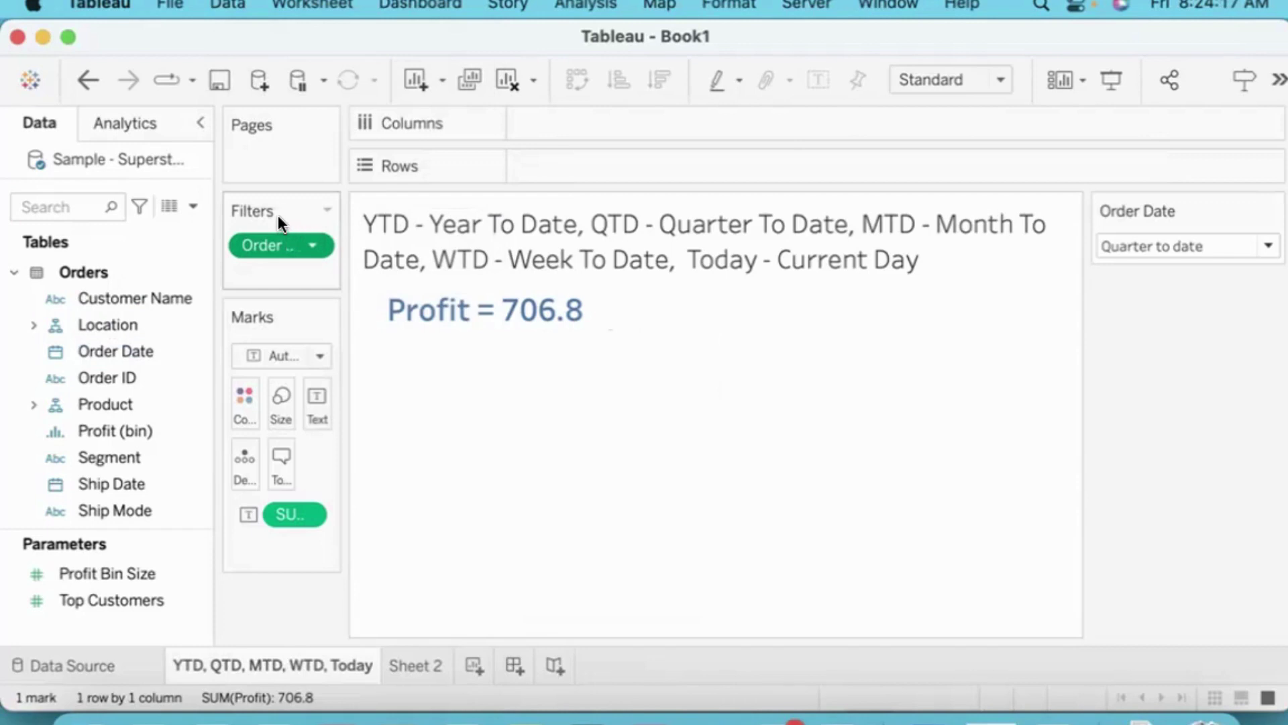
- Apply the Order Date filter to all worksheets using related data sources, and check it on Sheet 2
right_click(277, 221)
mouse_move(296, 146)
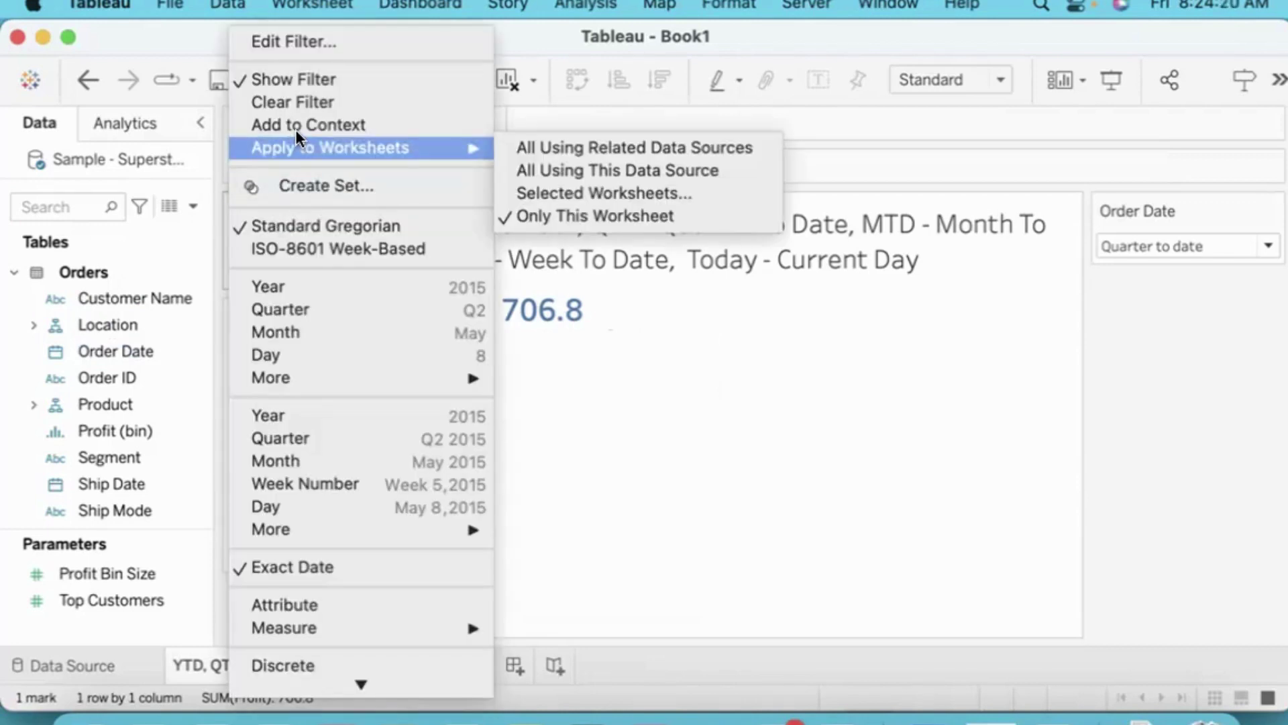
left_click(662, 151)
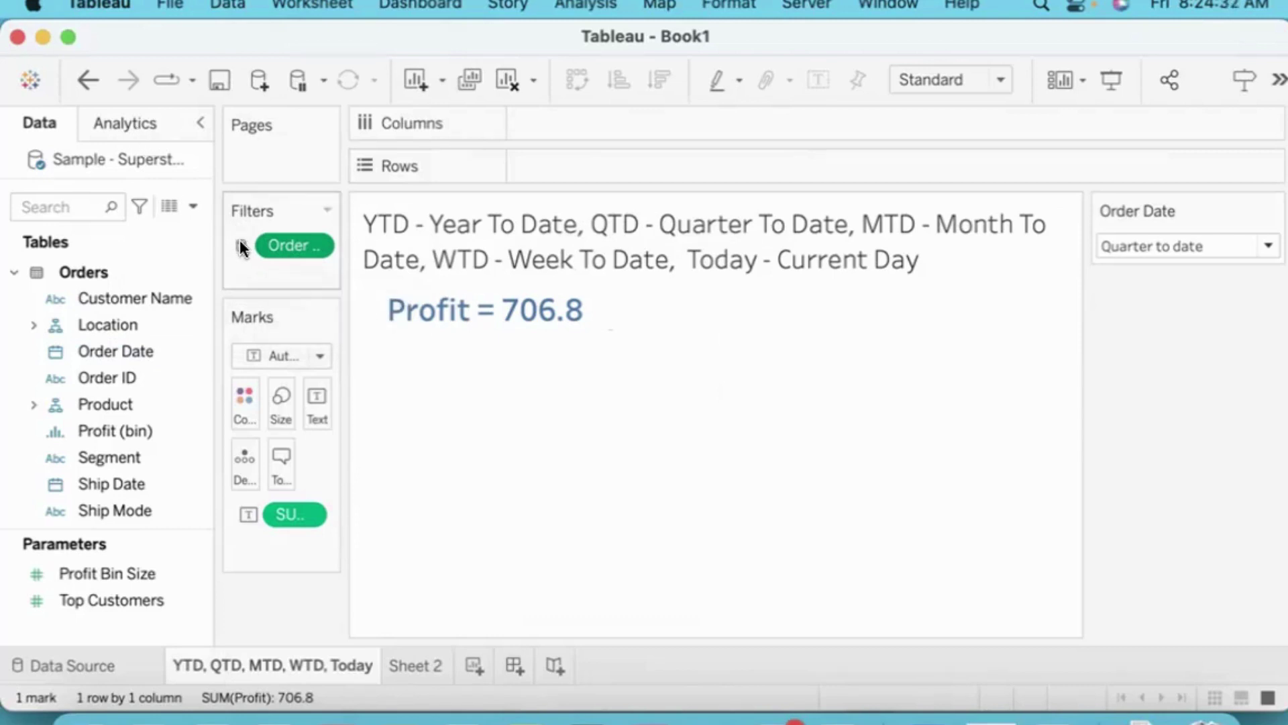
left_click(415, 665)
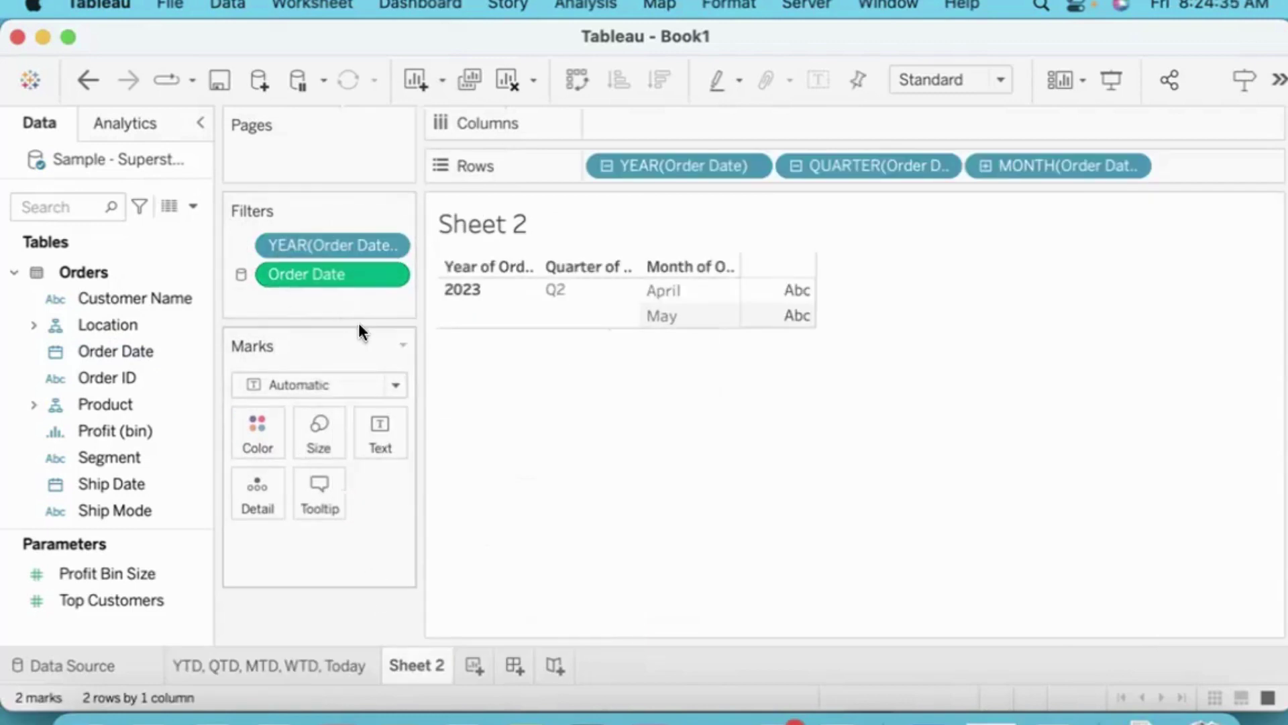
left_click_drag(371, 328, 340, 328)
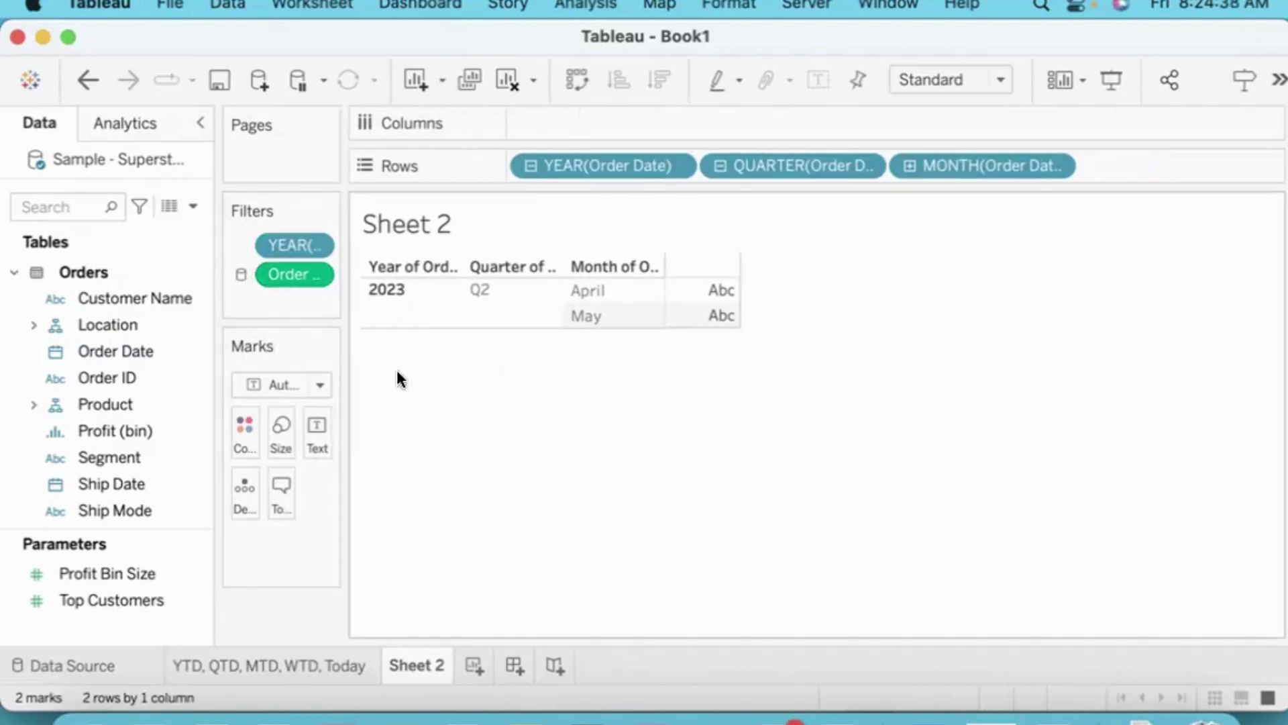
- Set the Order Date filter to Year to date on the YTD, QTD, MTD, WTD, Today worksheet and compare it with Sheet 2
left_click(268, 665)
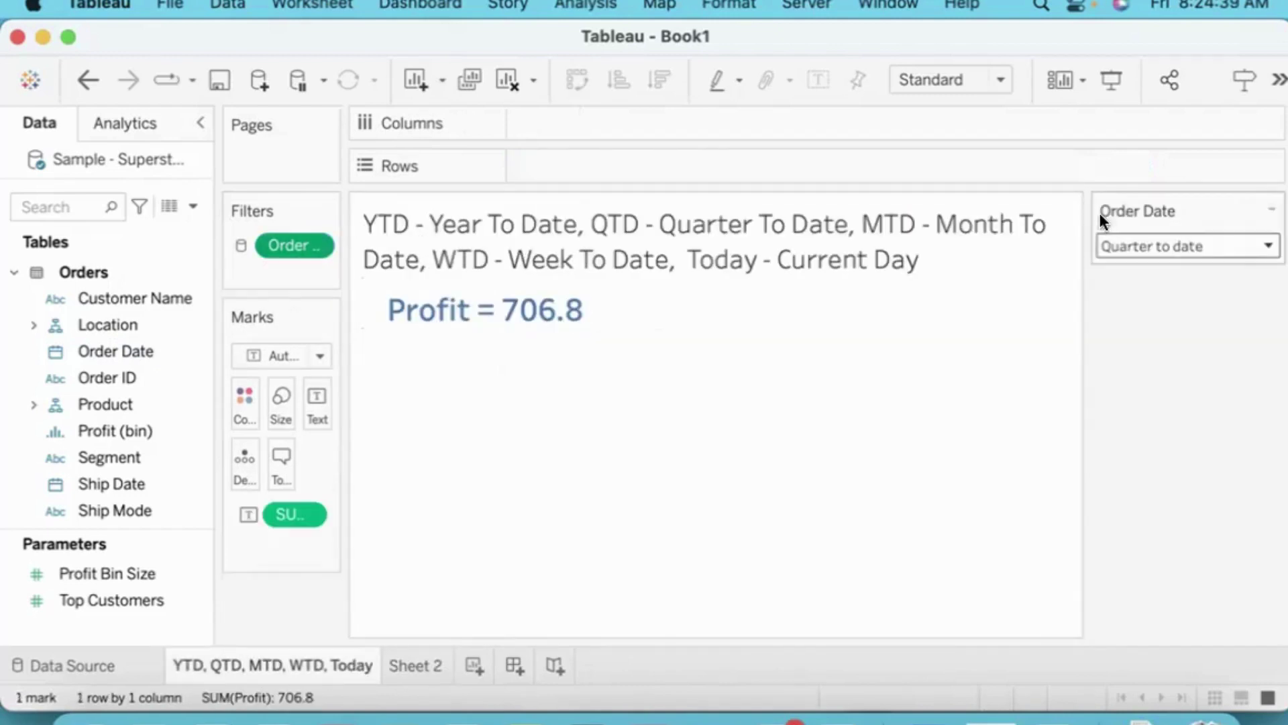
left_click(1121, 216)
left_click(751, 296)
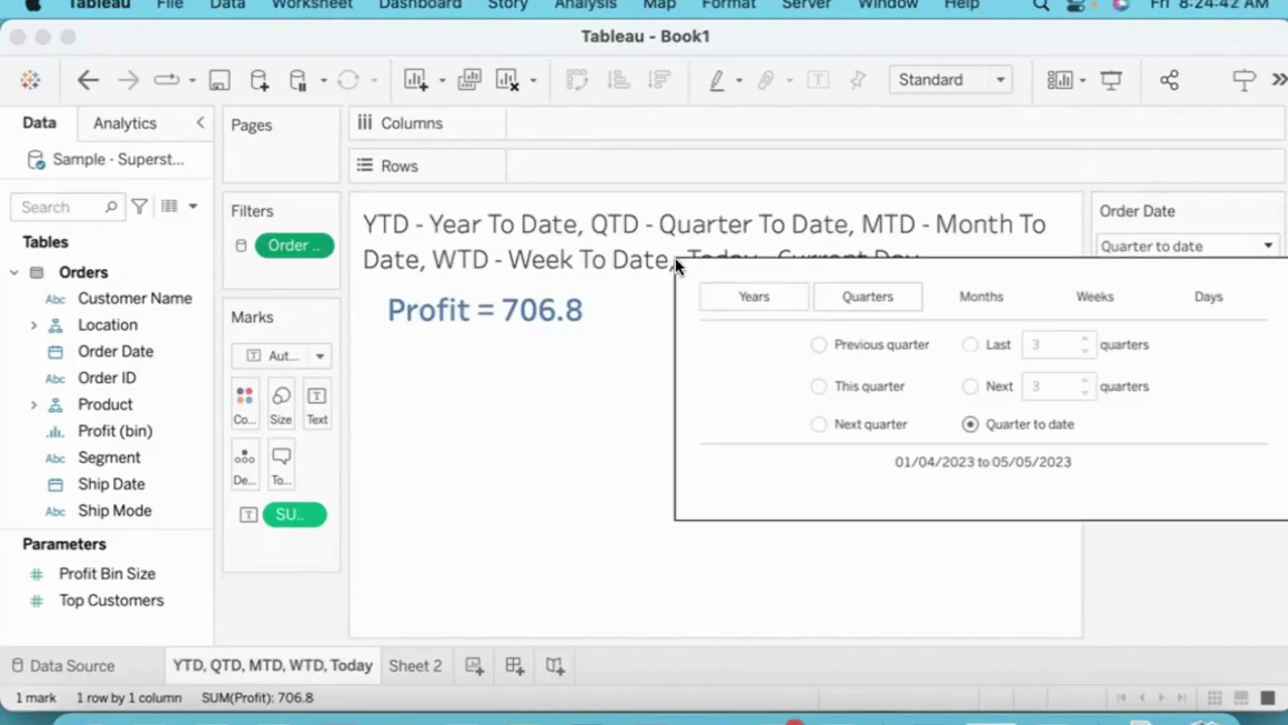
left_click(591, 483)
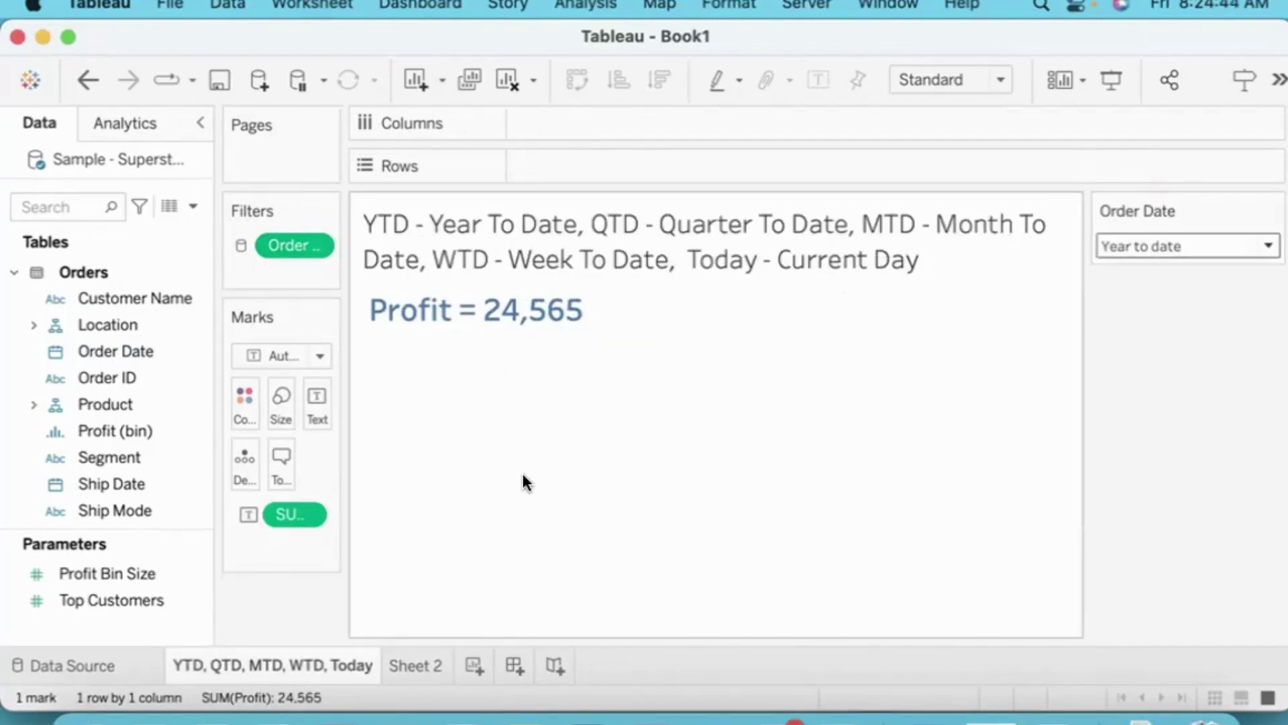
key("ctrl+Tab")
key("ctrl+shift+Tab")
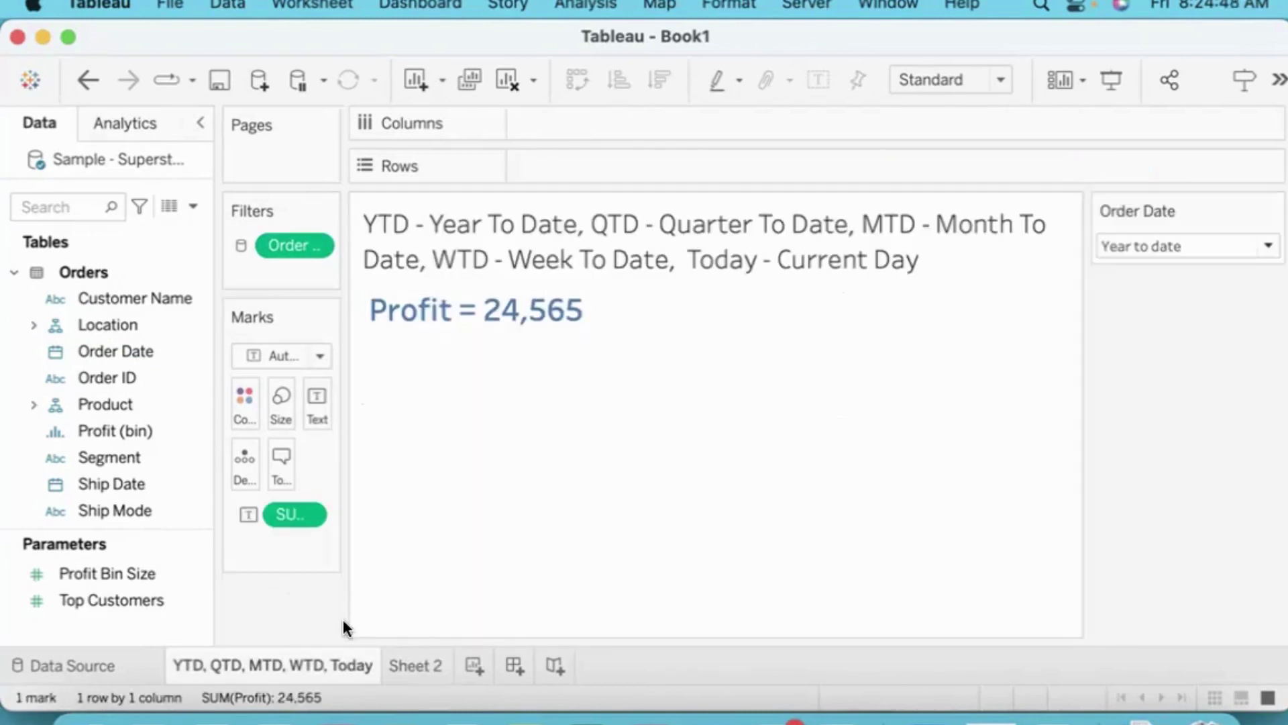
- Add Profit as the values of the Sheet 2 table and show a grand total row beneath the months
key("ctrl+Tab")
left_click(104, 459)
scroll(100, 404, "down", 10)
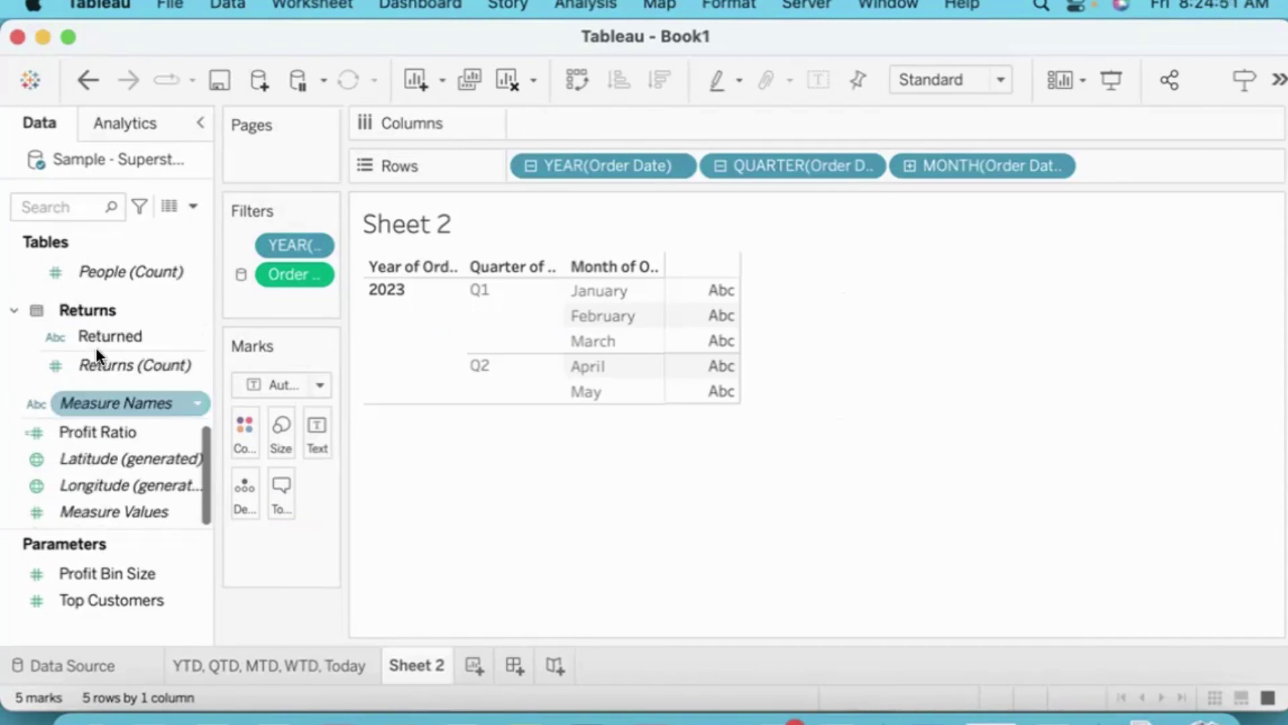
scroll(95, 347, "up", 6)
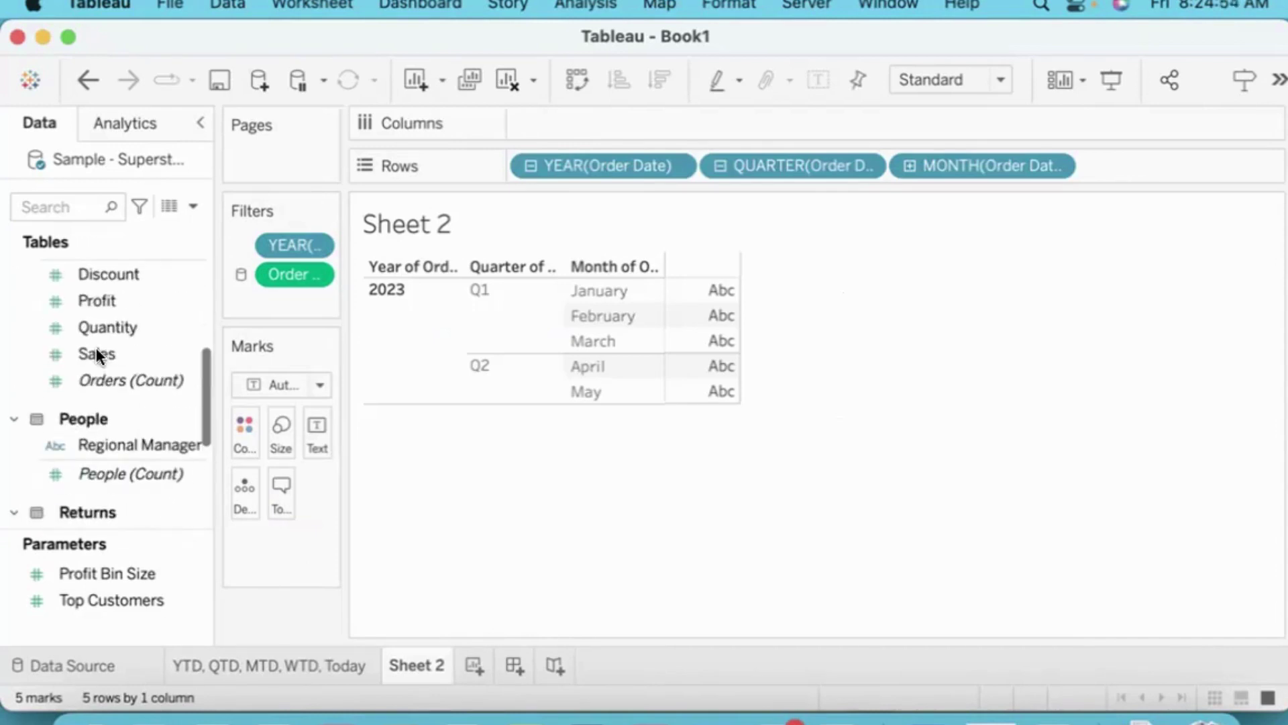
left_click_drag(107, 301, 271, 381)
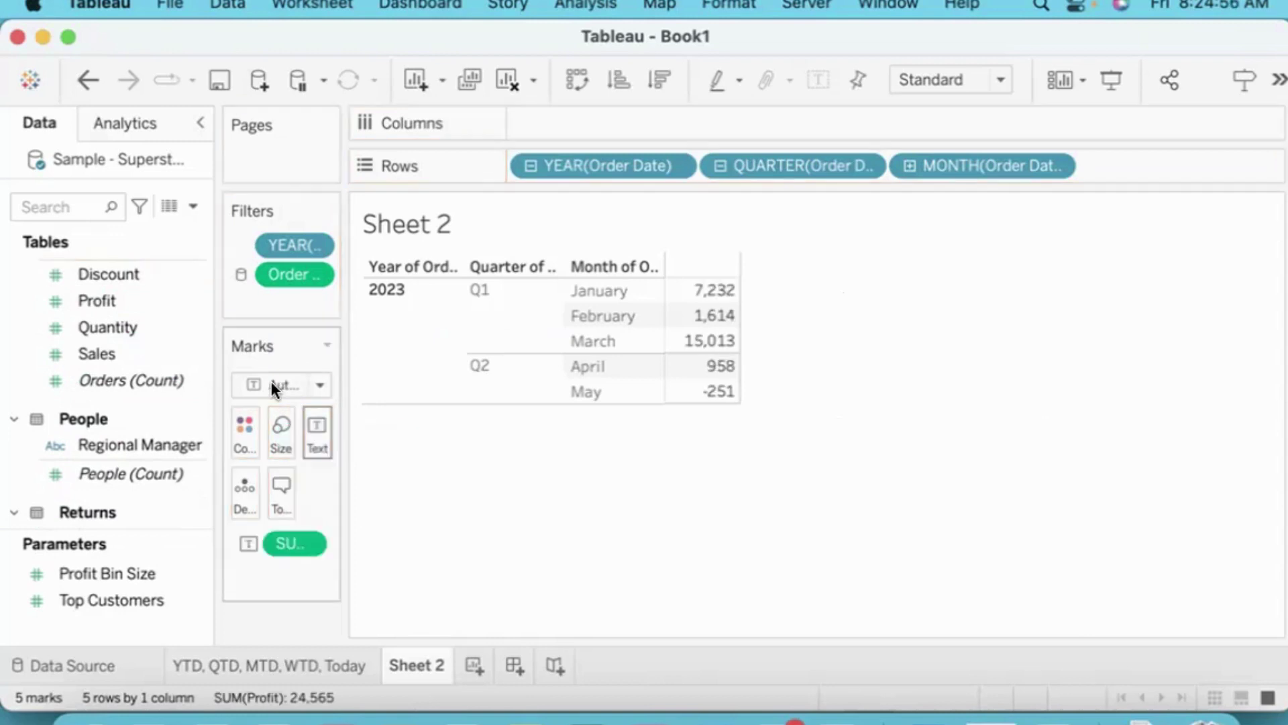
left_click(585, 6)
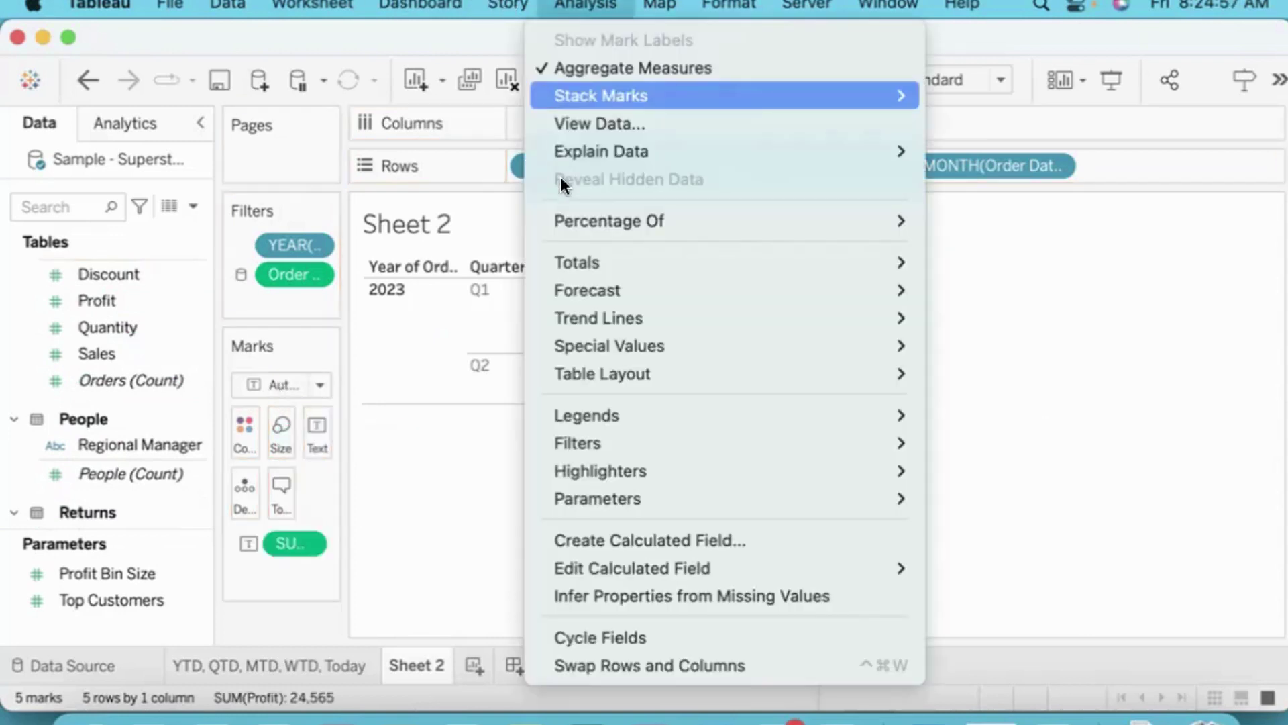
mouse_move(564, 221)
left_click(966, 288)
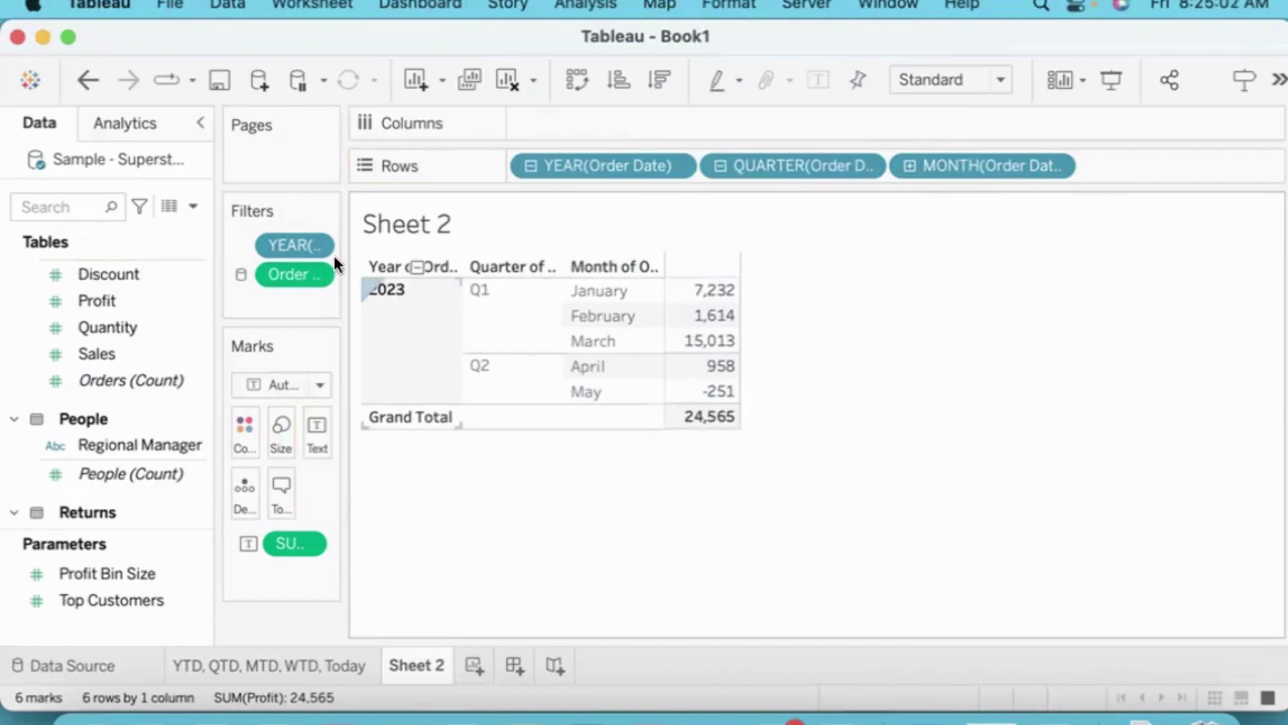
- Show the Order Date filter on Sheet 2 and set it to Quarter to date, comparing Profit on both worksheets
right_click(279, 244)
left_click(328, 79)
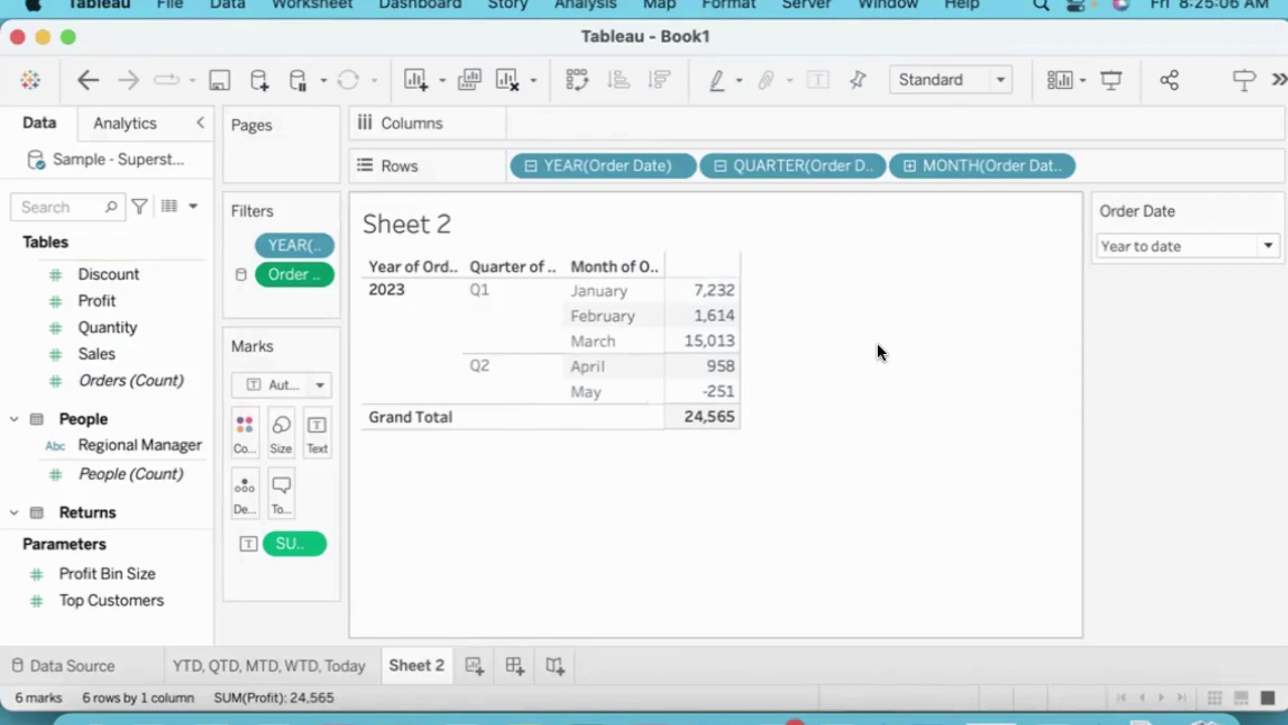
left_click(1268, 245)
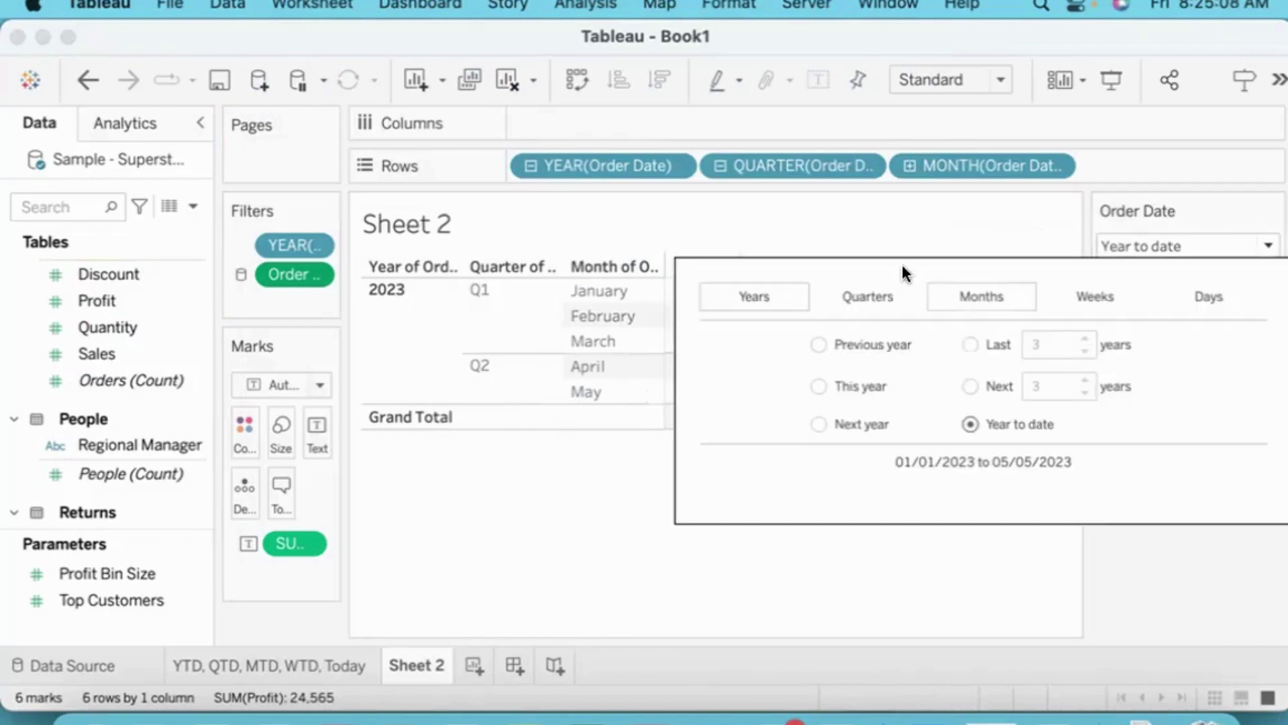
left_click(867, 296)
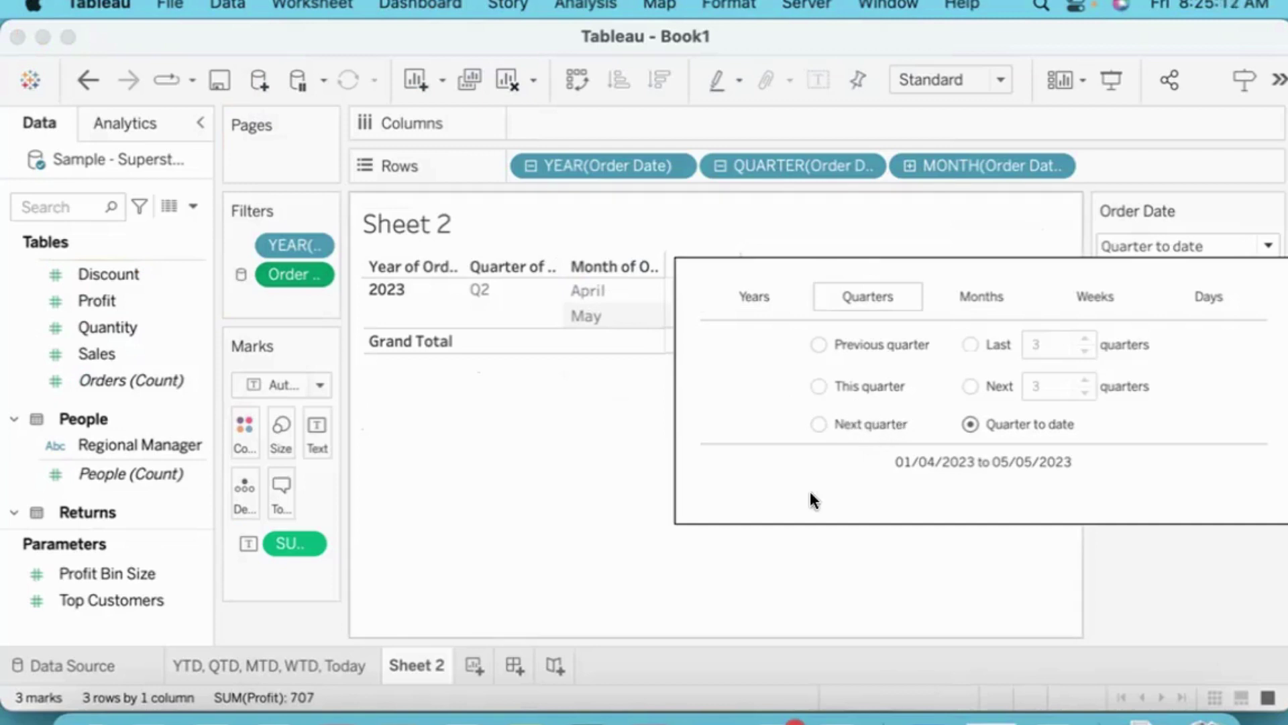
left_click(662, 336)
left_click(273, 665)
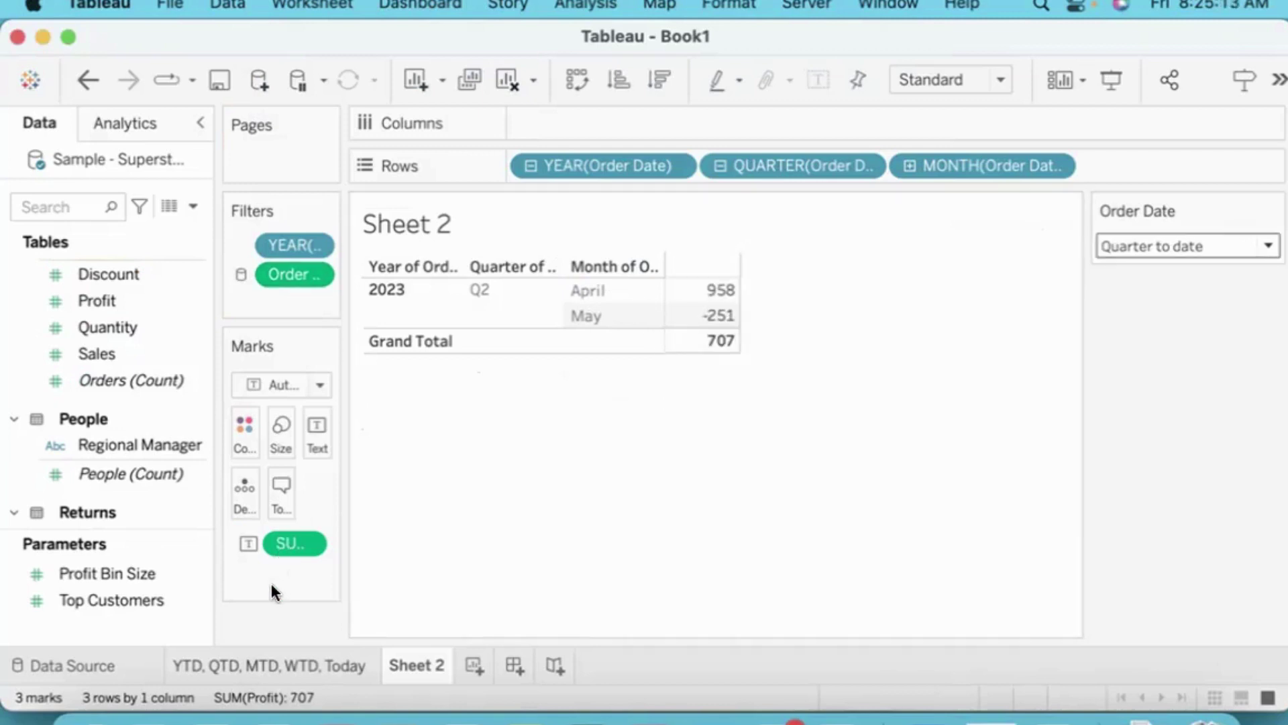
mouse_move(485, 288)
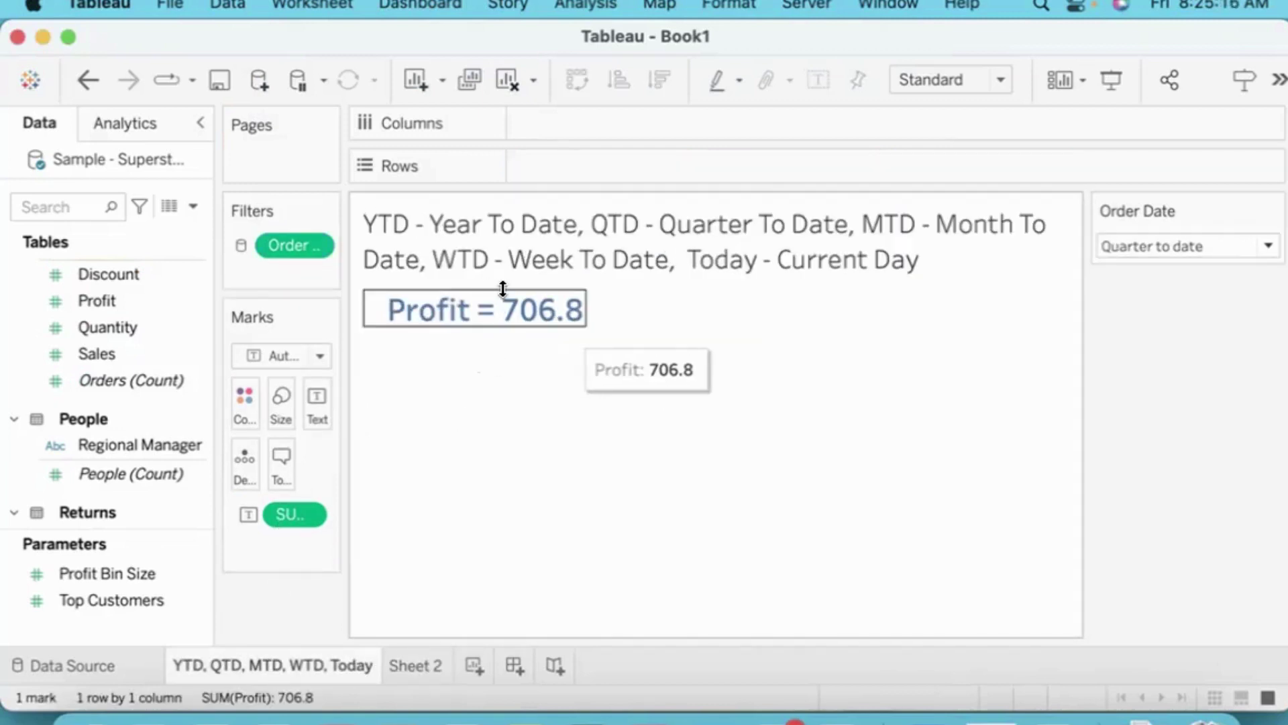
key("ctrl+Tab")
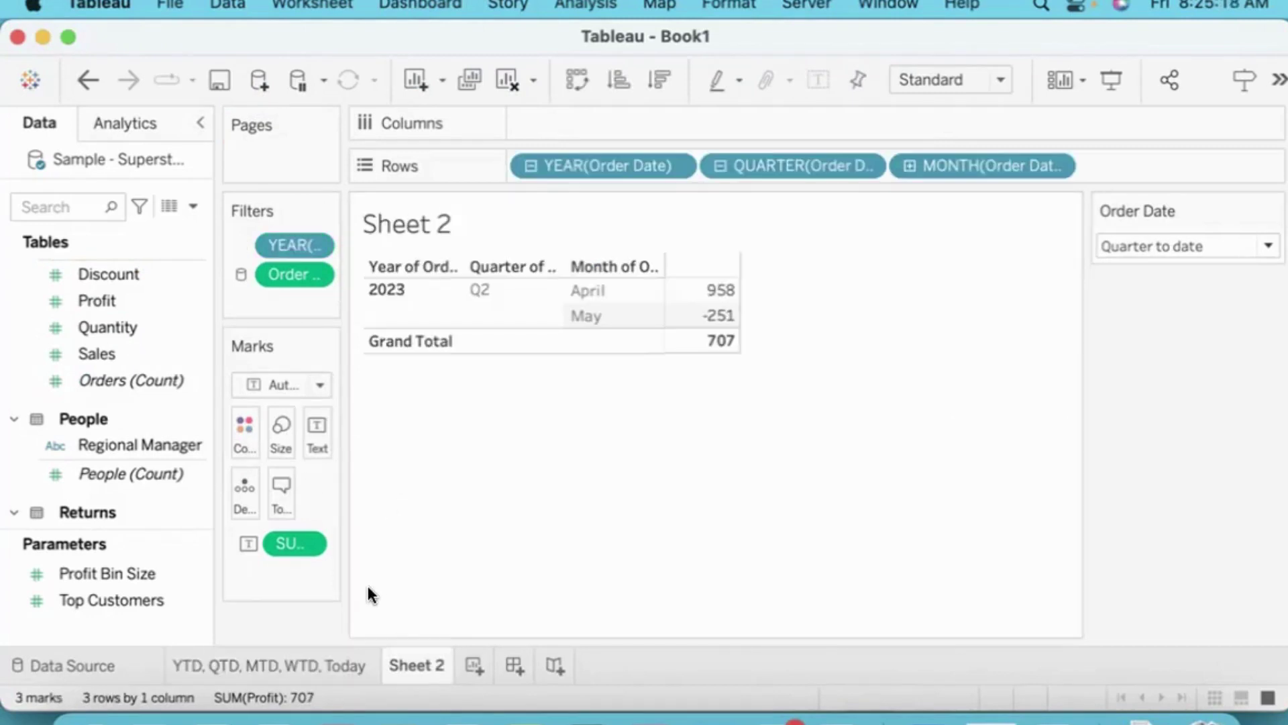
- Set the Order Date filter on Sheet 2 to Month to date and drill the rows down from months to days
left_click(1129, 242)
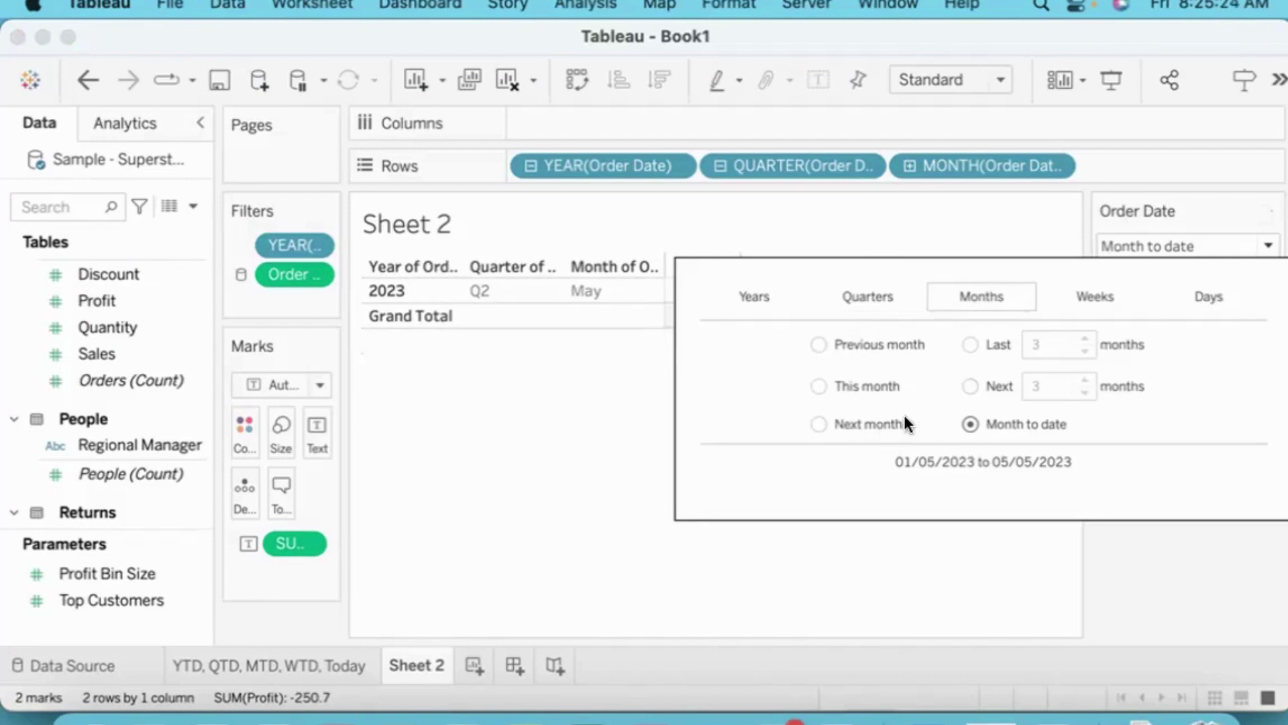
left_click(453, 424)
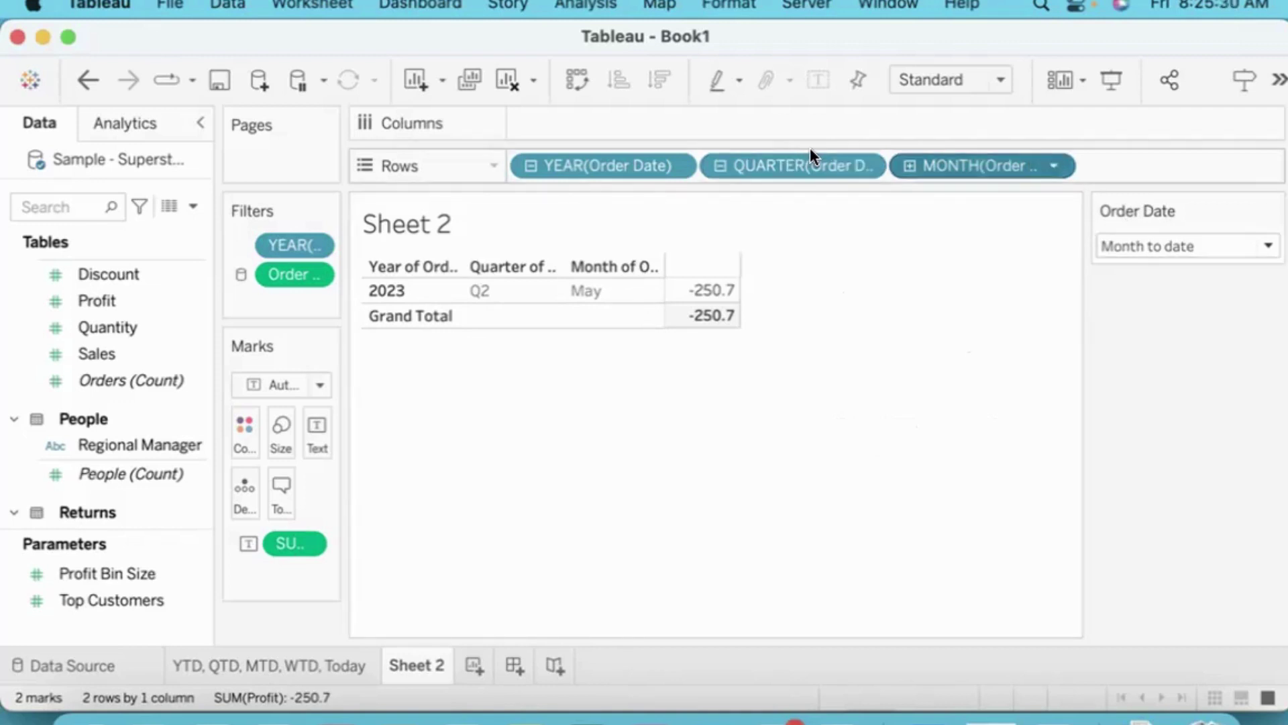
left_click(910, 166)
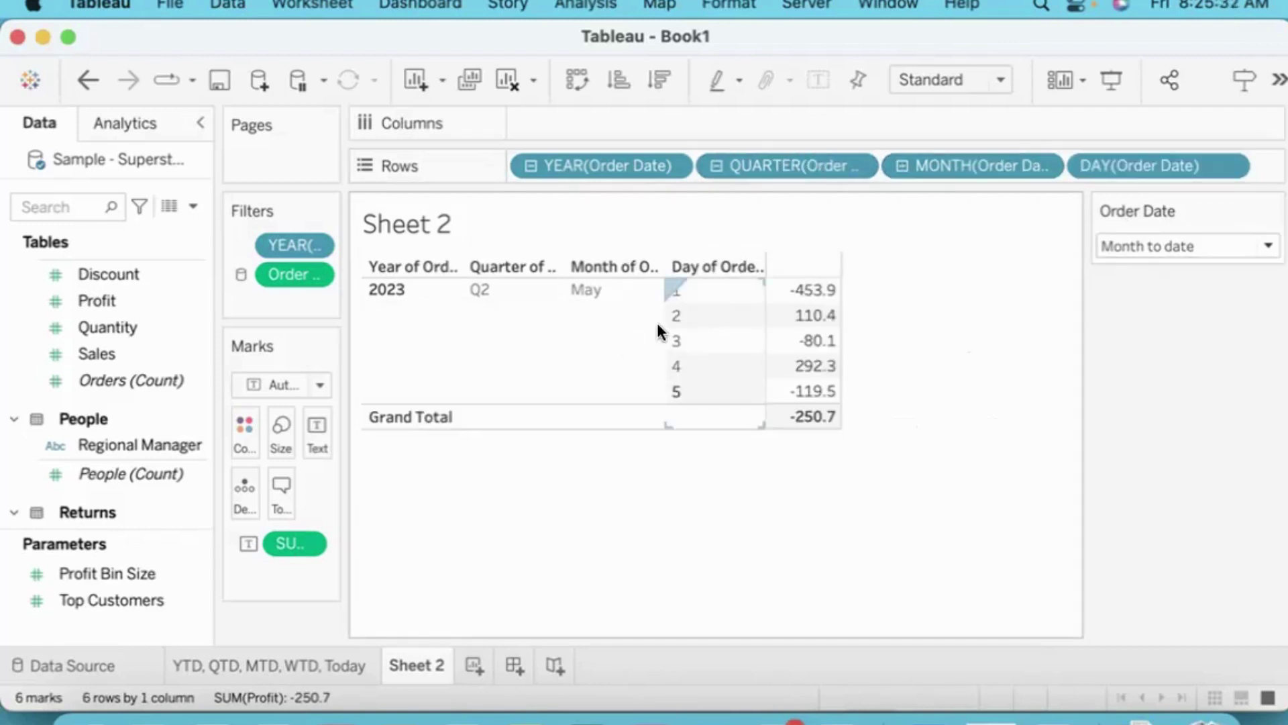
- Set the Order Date filter to Week to date and then to Today, comparing Profit on both worksheets
left_click(269, 665)
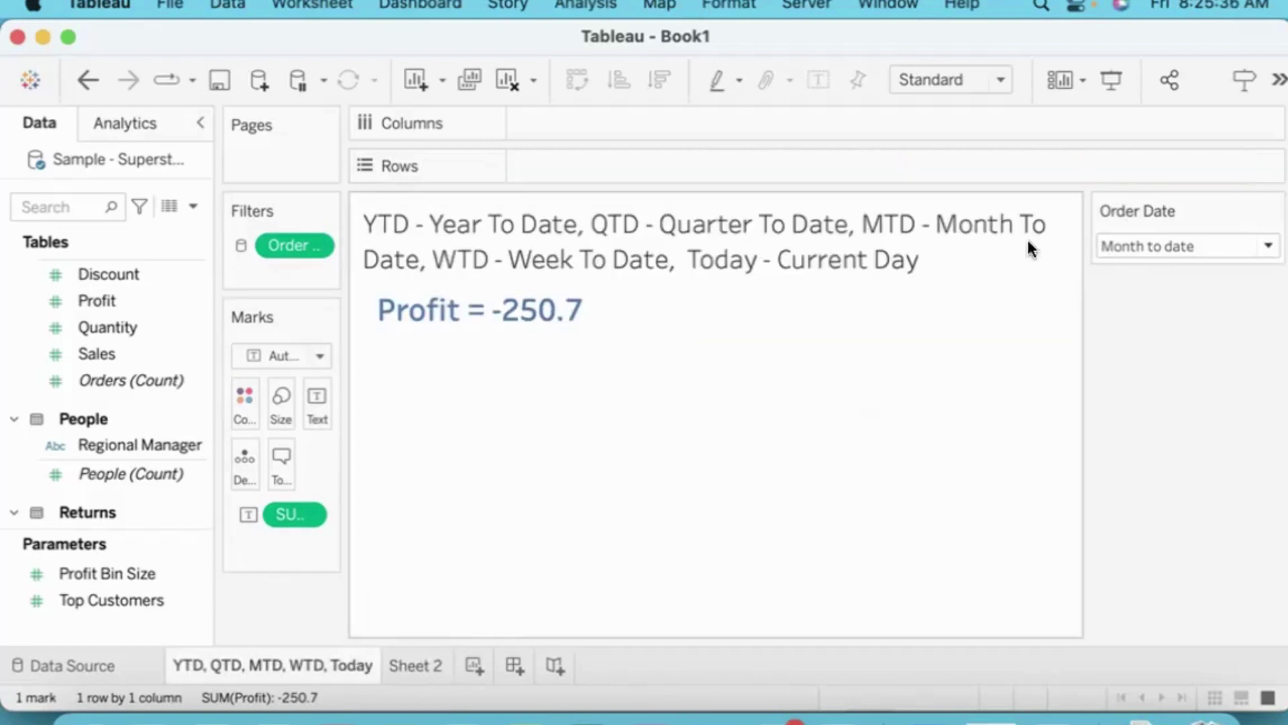
left_click(1131, 220)
key("Right")
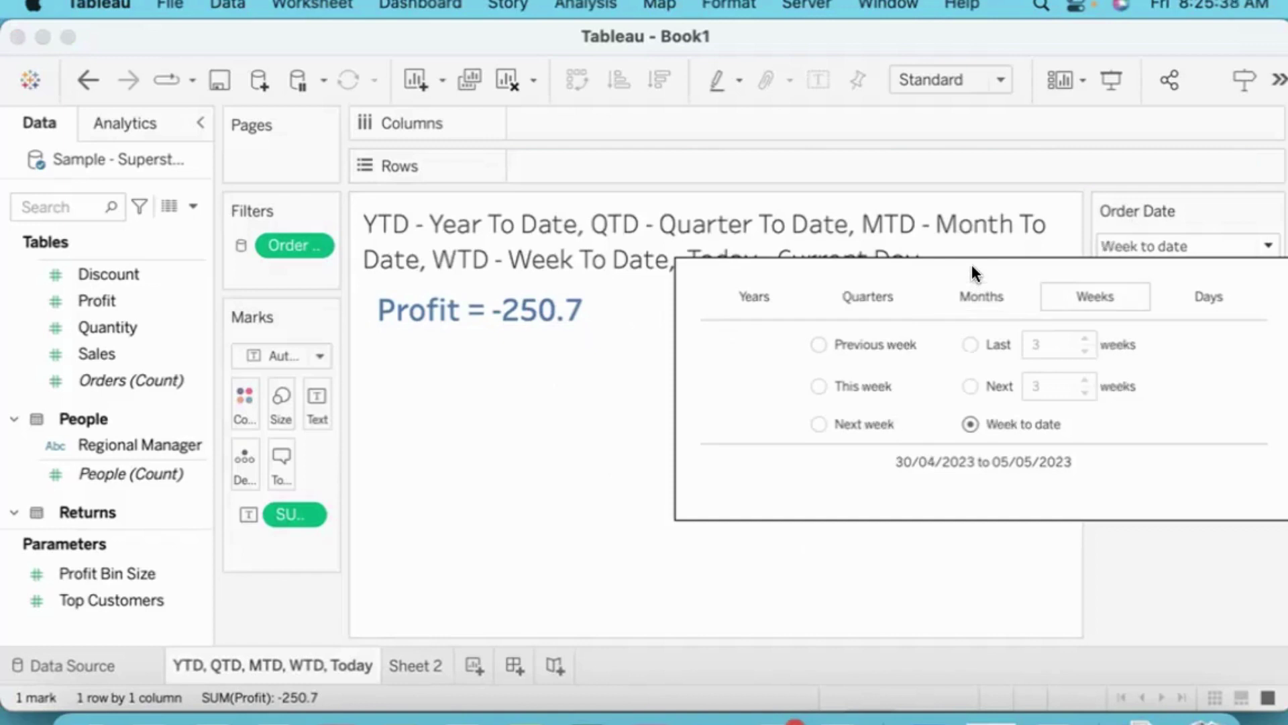
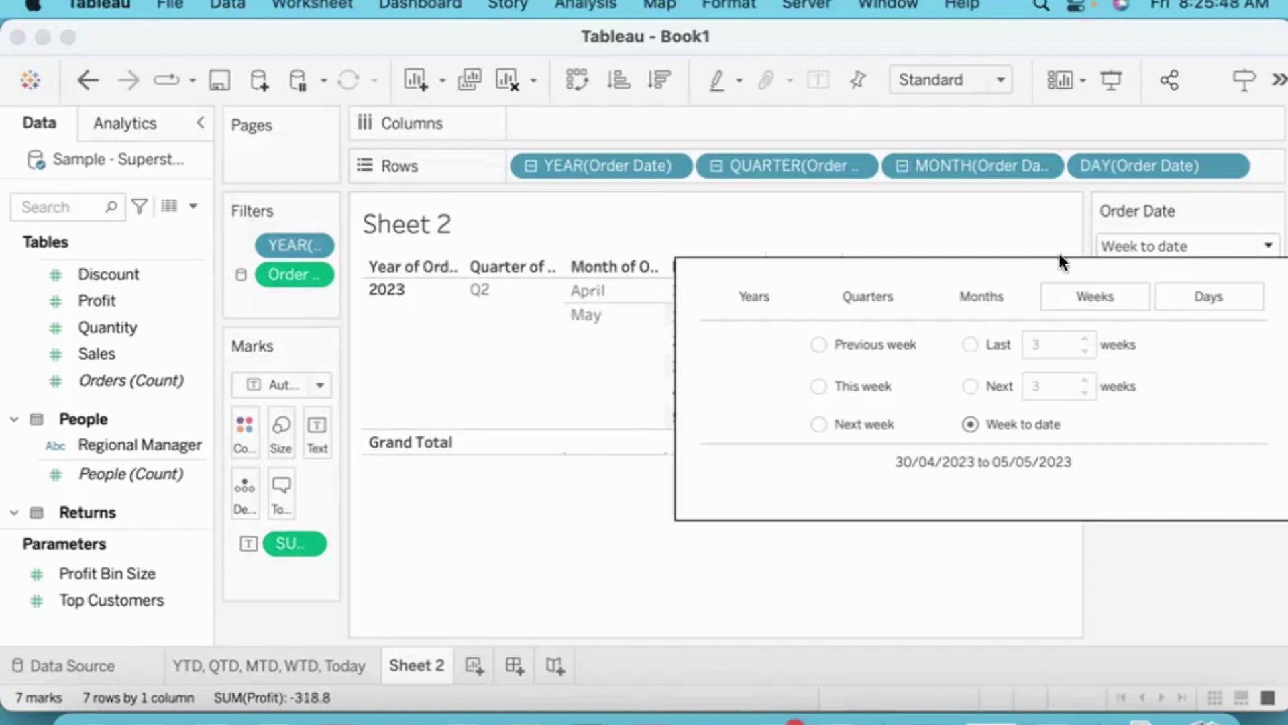
left_click(752, 522)
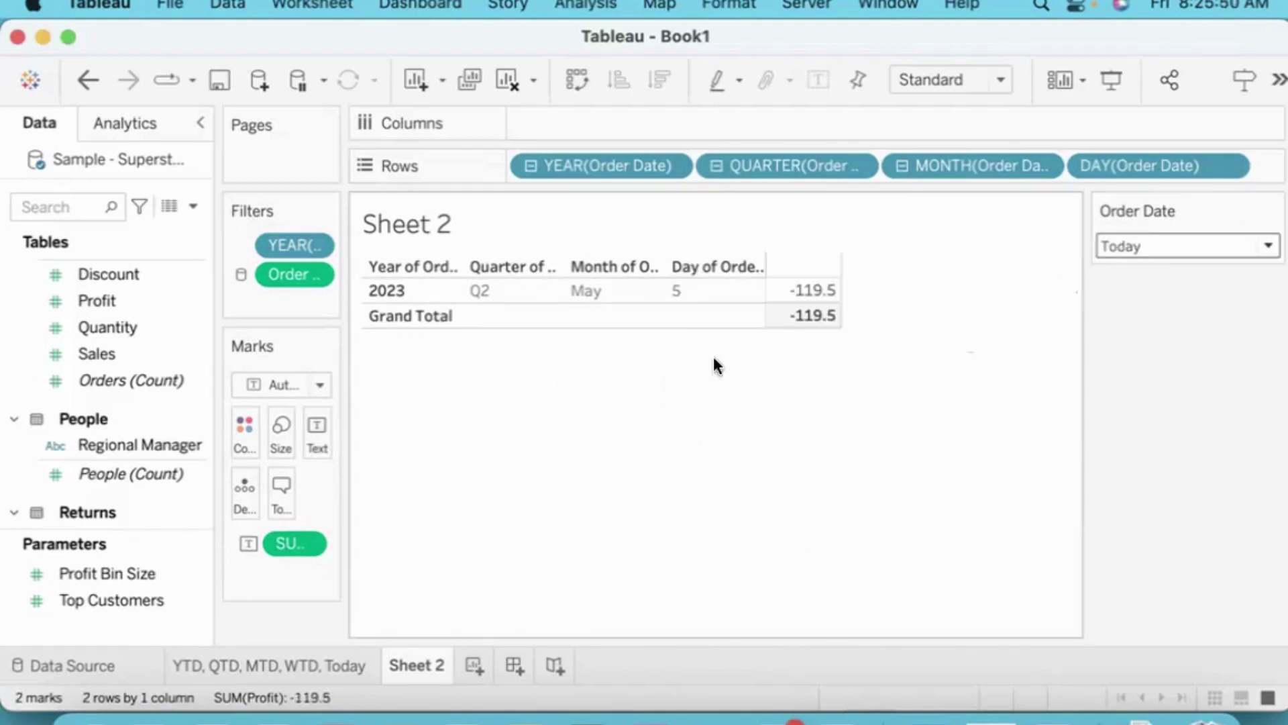
key("ctrl+Page_Up")
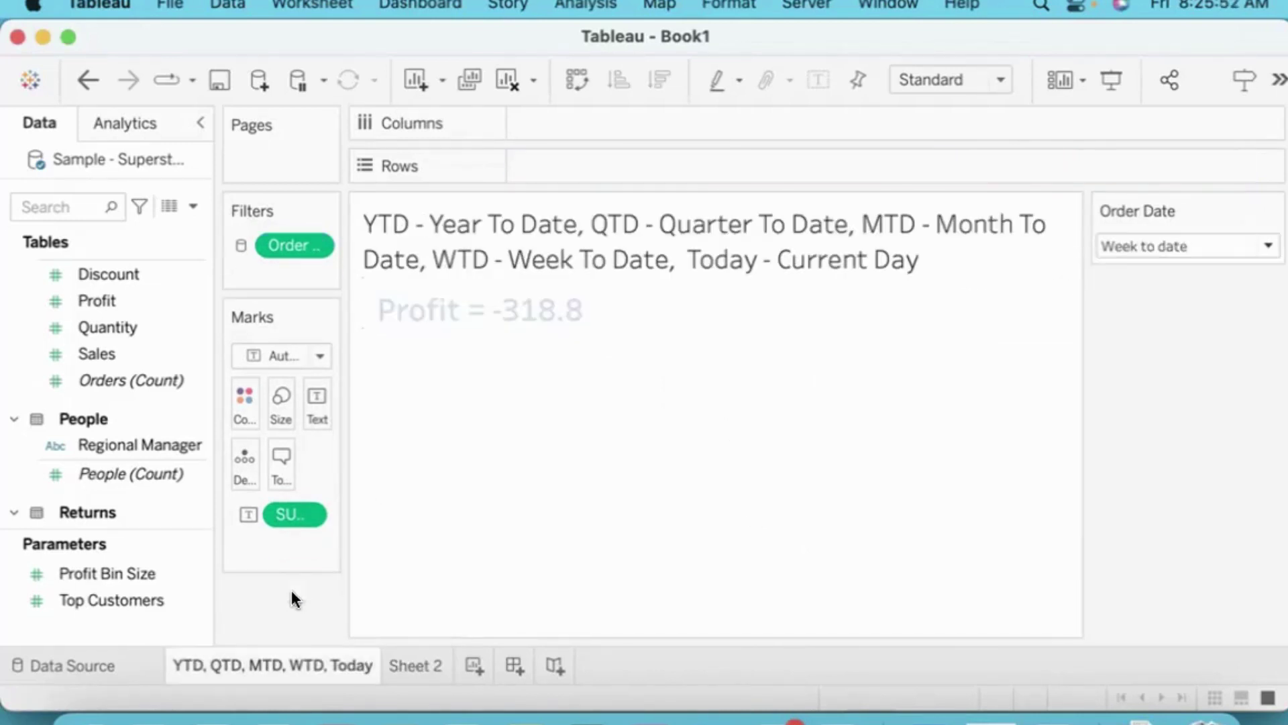
left_click(415, 665)
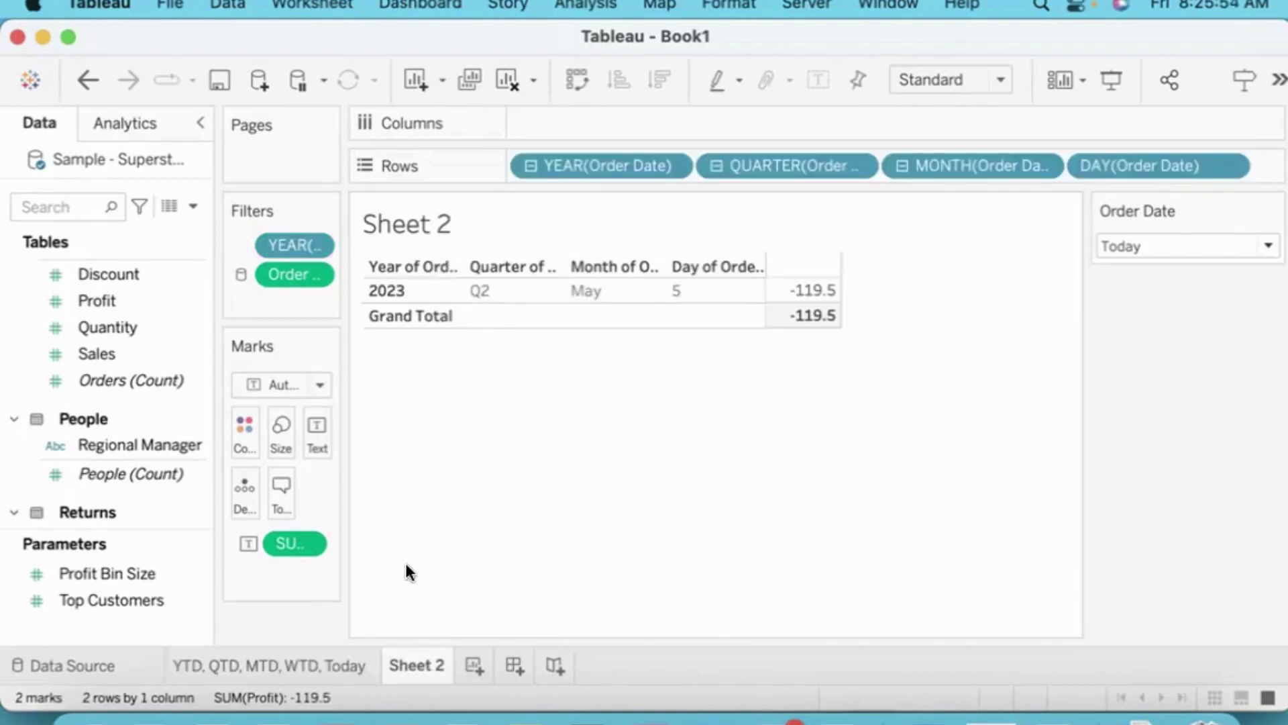
- Set the Order Date filter on Sheet 2 to Year to date and review the daily Profit rows down to the grand total
left_click(1188, 245)
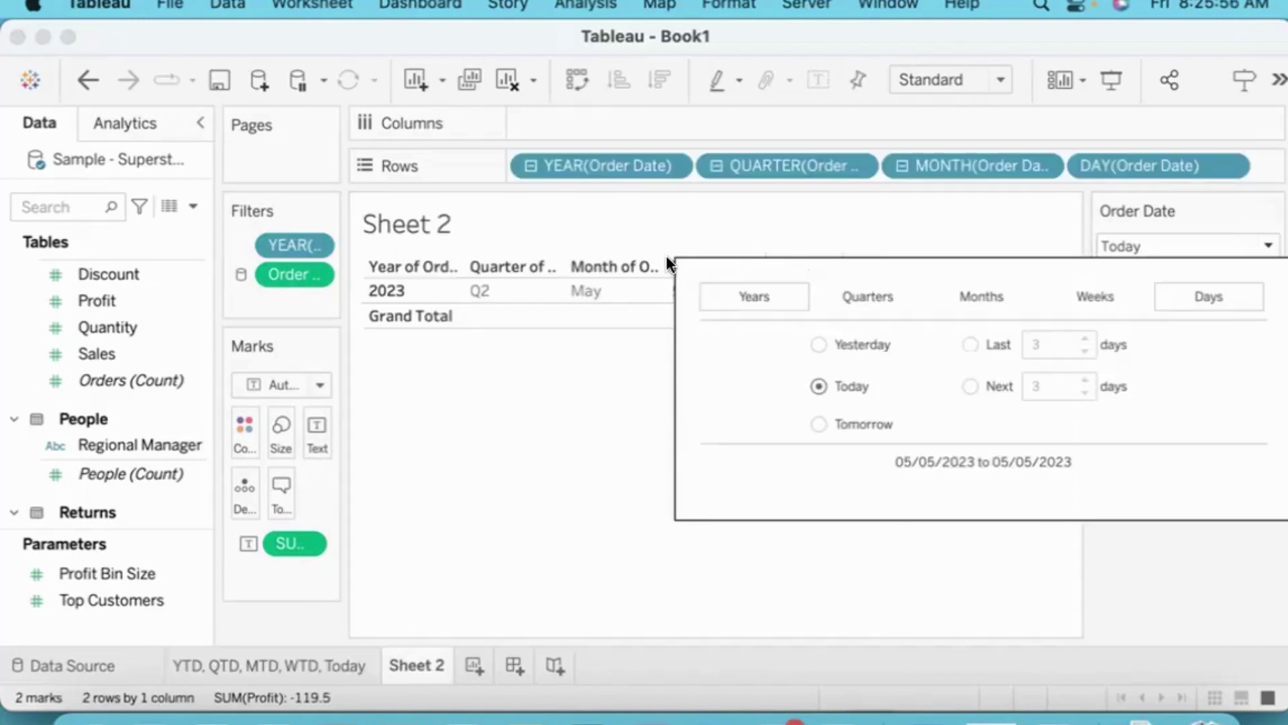
left_click(754, 296)
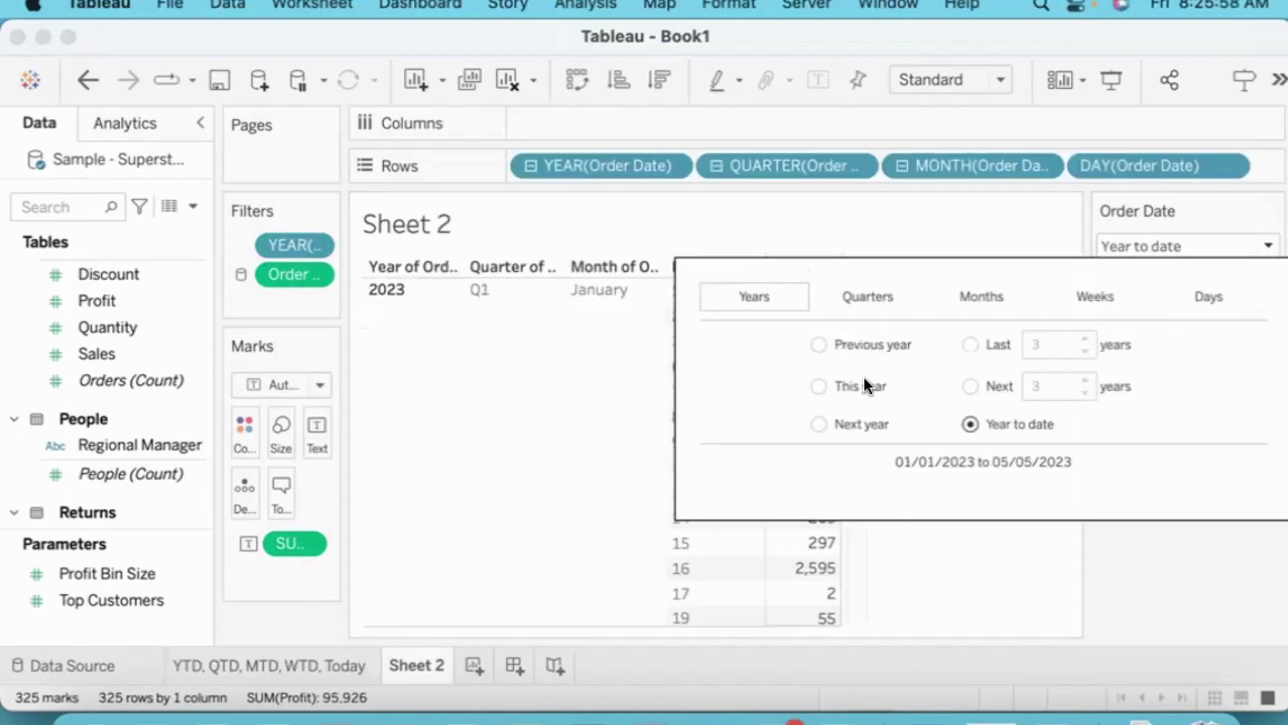
left_click(792, 541)
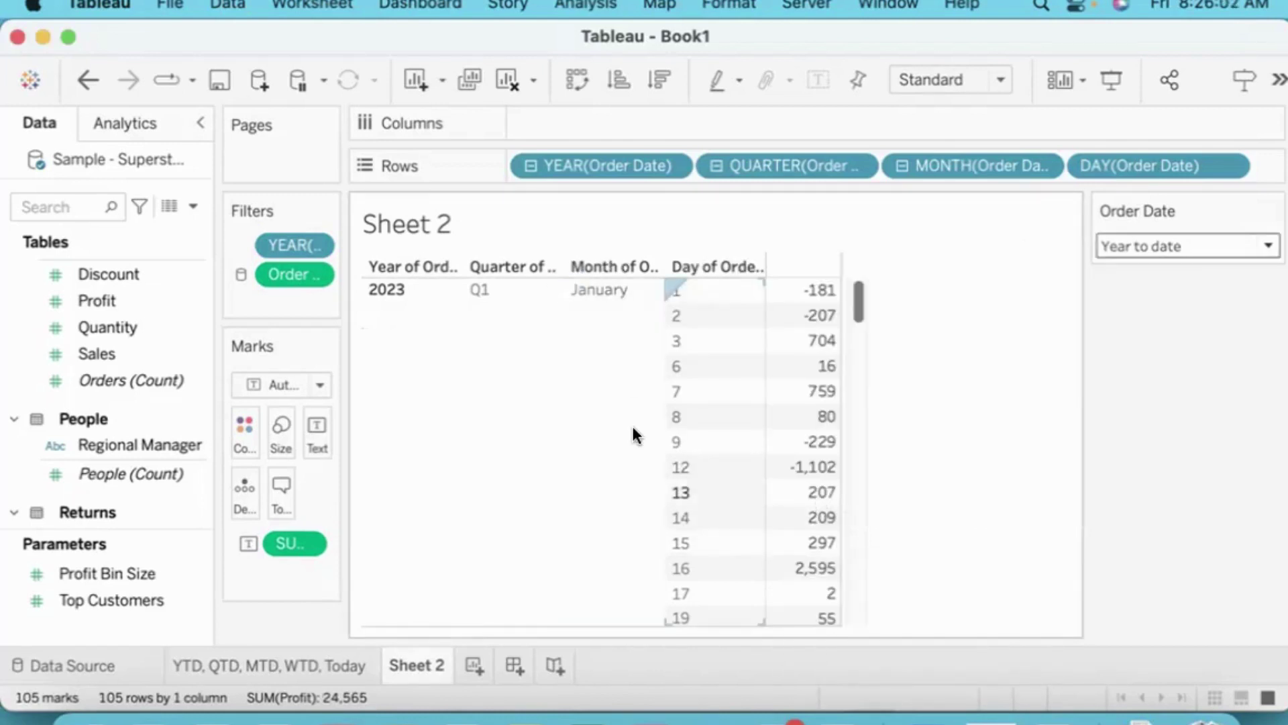
scroll(633, 434, "down", 20)
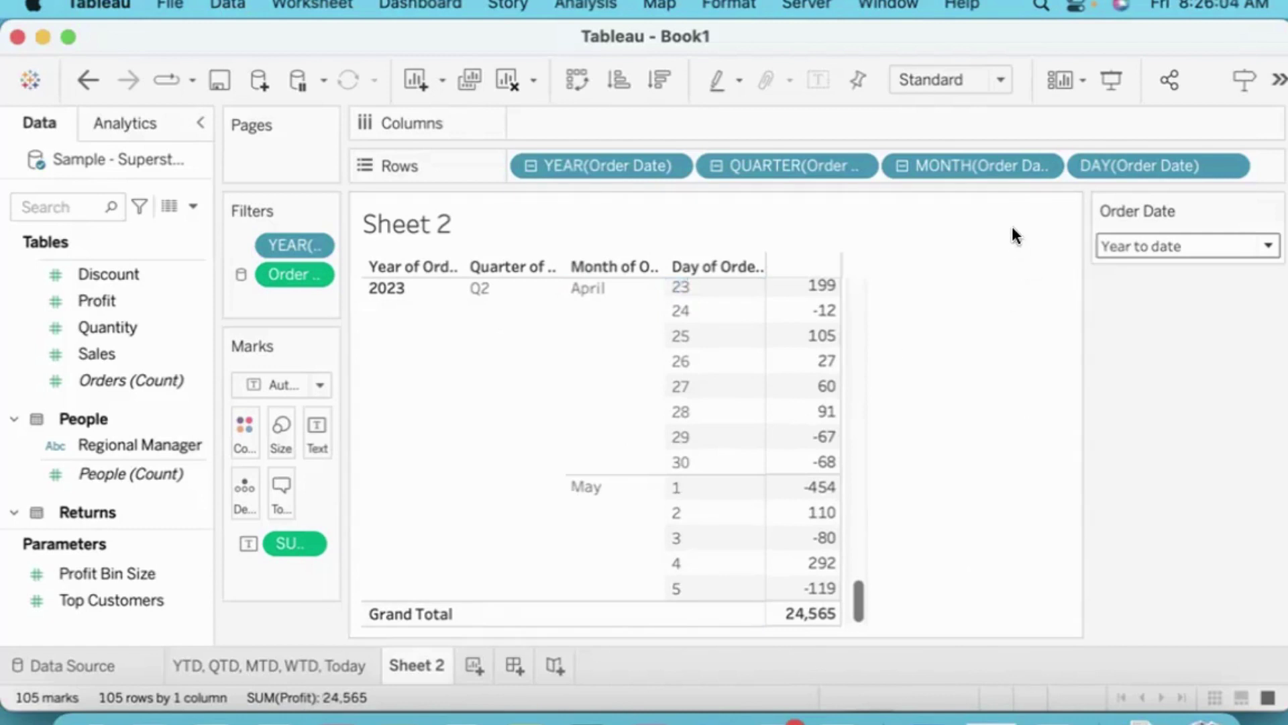
- Set the Order Date filter on Sheet 2 to Quarter to date and review the daily Profit rows for April and May
left_click(1163, 246)
left_click(867, 297)
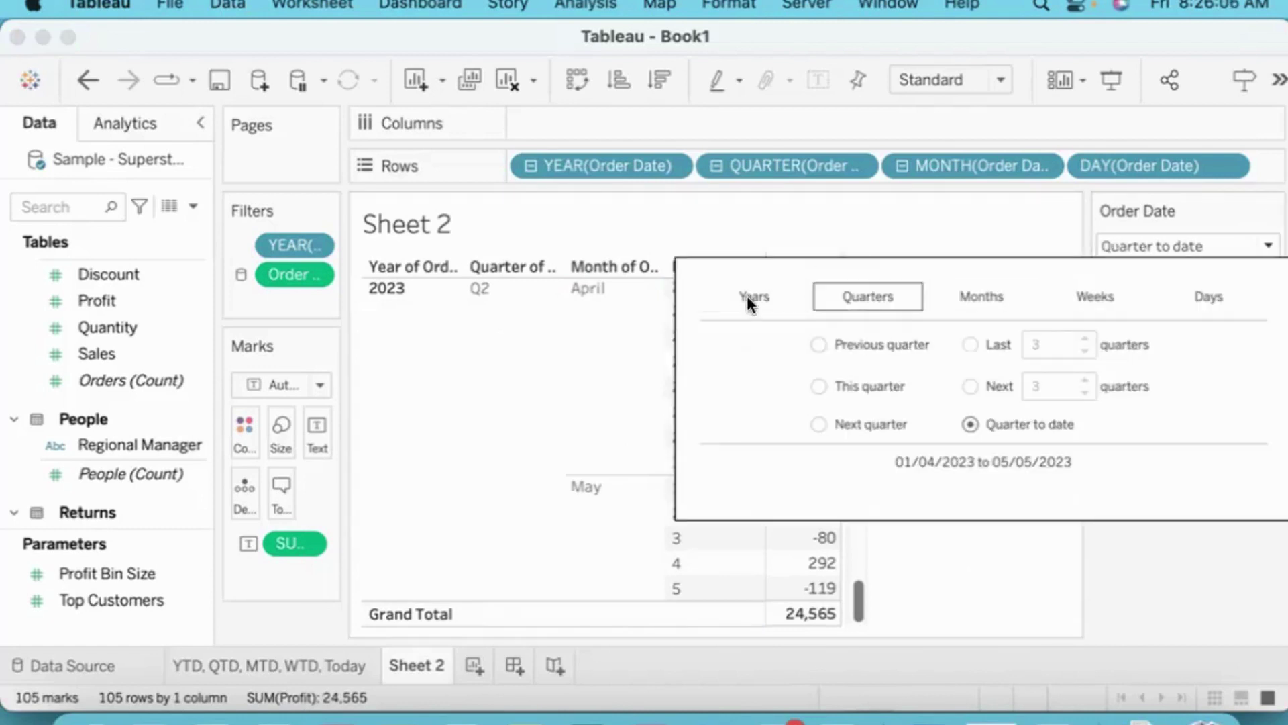
left_click(843, 527)
scroll(585, 322, "up", 10)
scroll(586, 321, "down", 7)
scroll(585, 329, "up", 5)
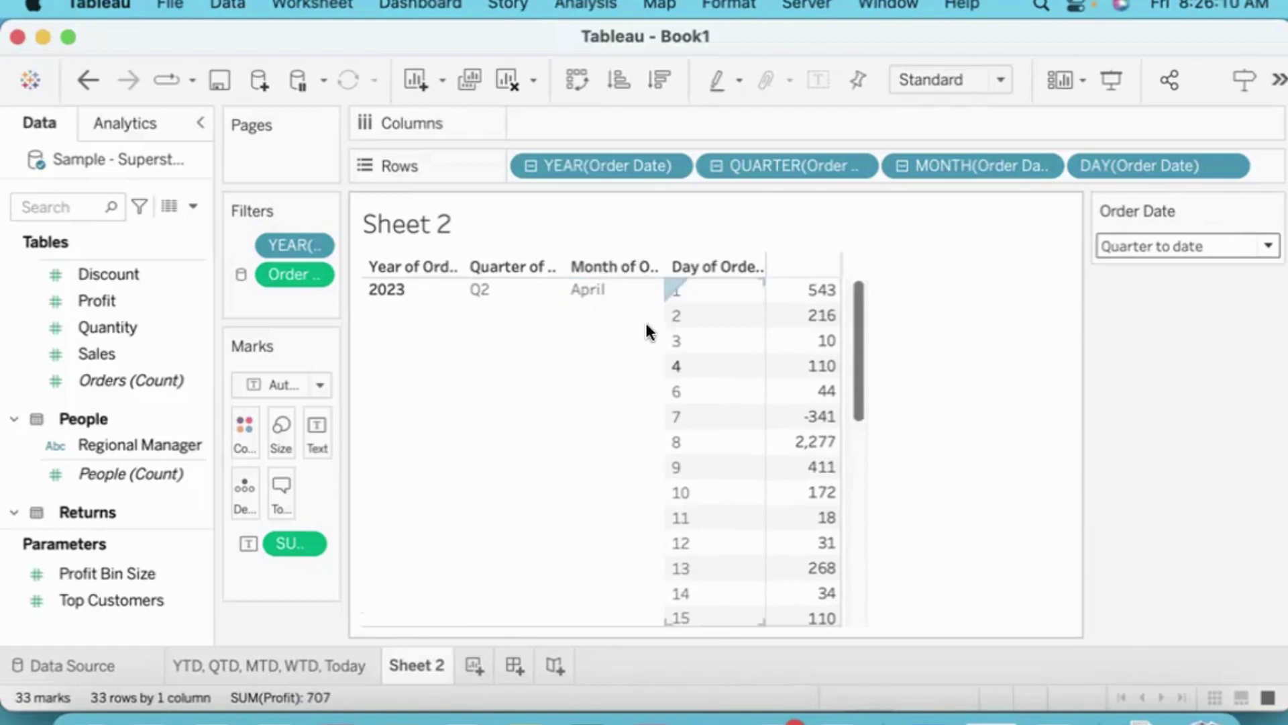
scroll(646, 326, "down", 7)
- Set the Order Date filter on Sheet 2 to Month to date, Week to date and Today in turn to compare the daily Profit
left_click(1162, 245)
left_click(982, 296)
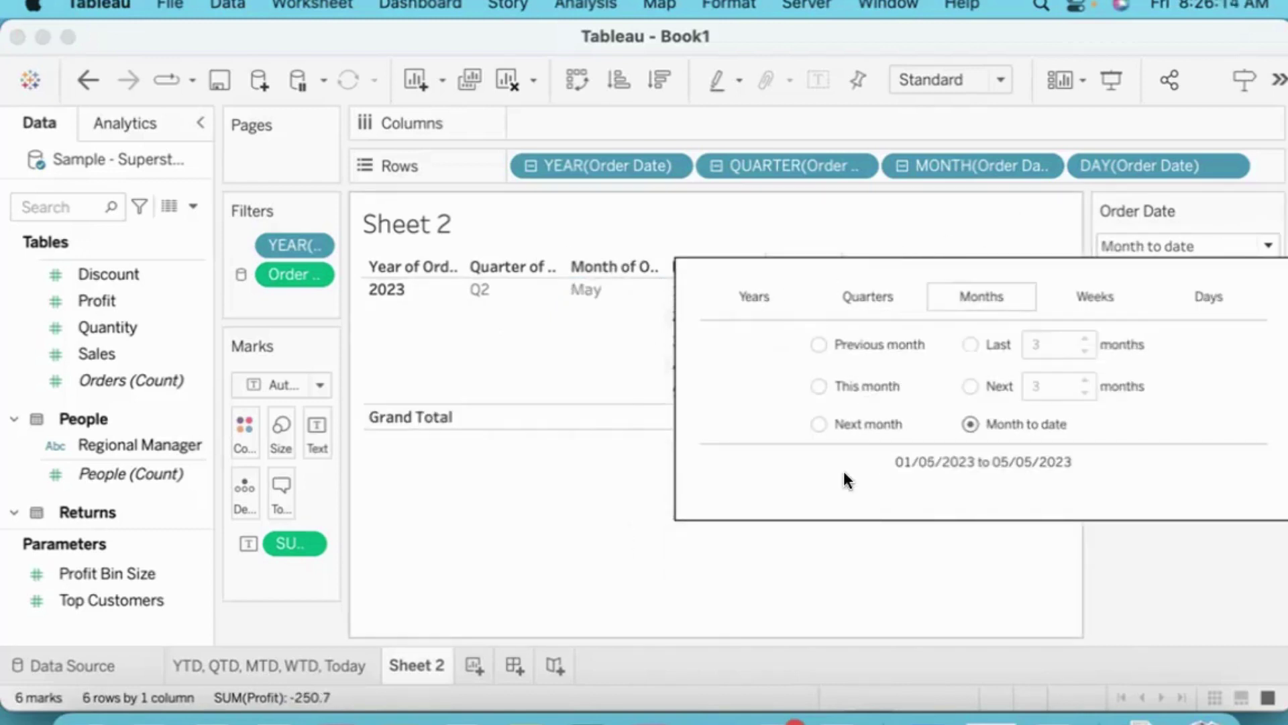
left_click(667, 322)
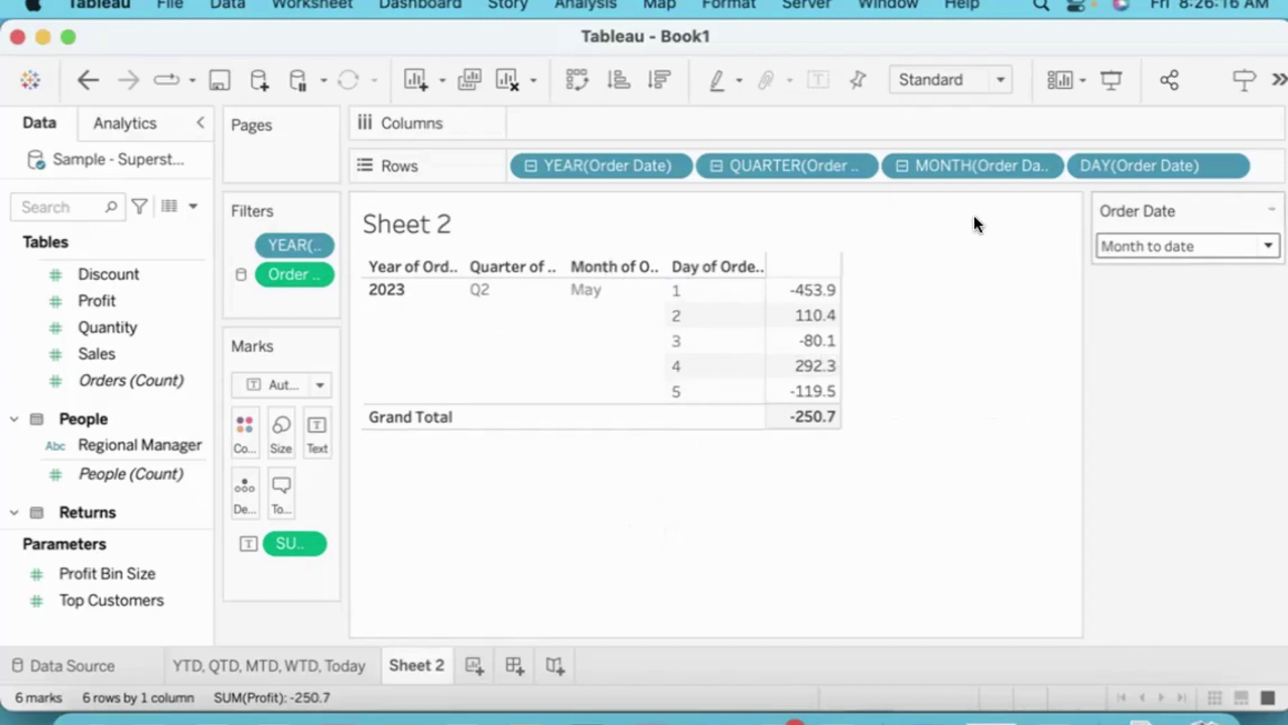
left_click(1188, 245)
left_click(1095, 296)
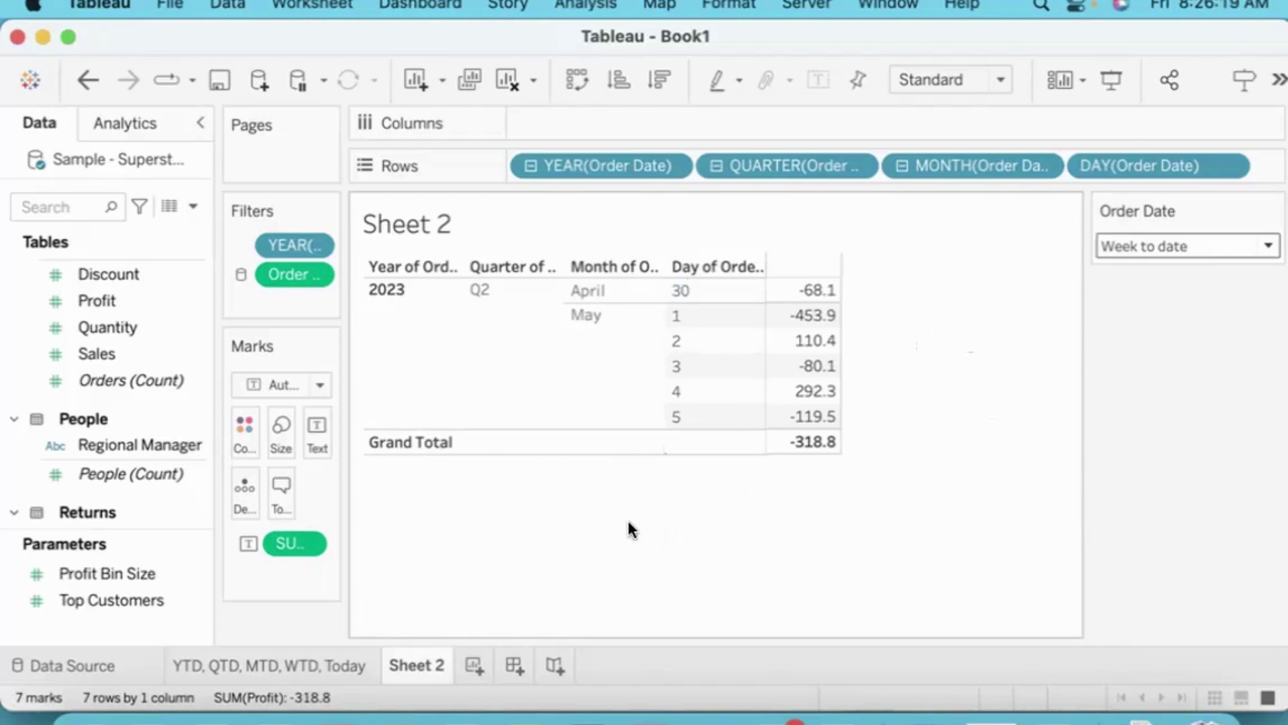
left_click(1127, 245)
left_click(1207, 296)
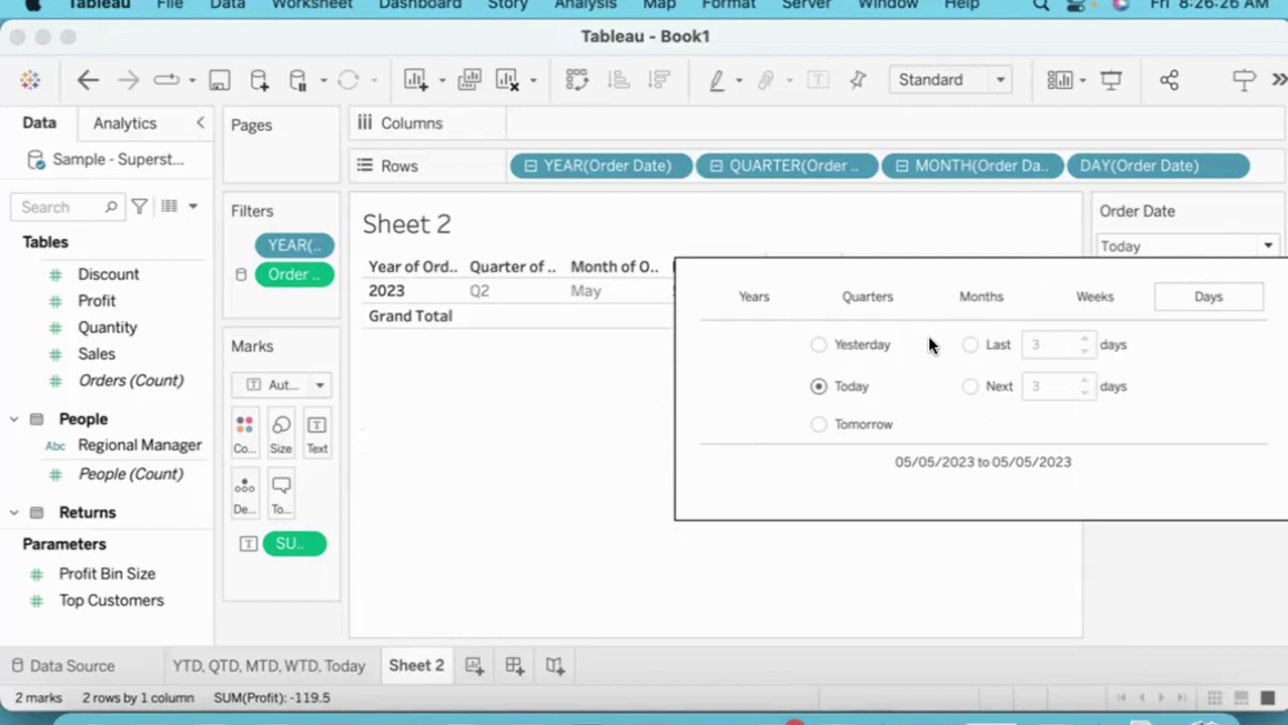
left_click(552, 388)
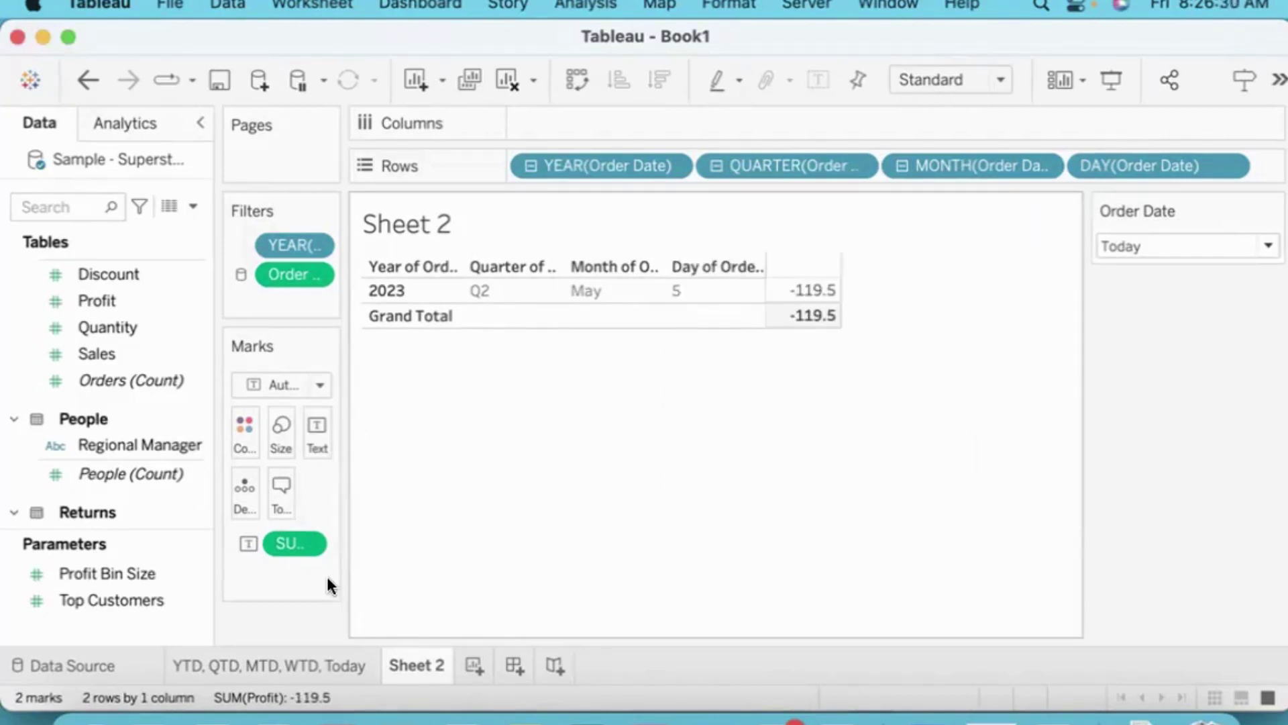